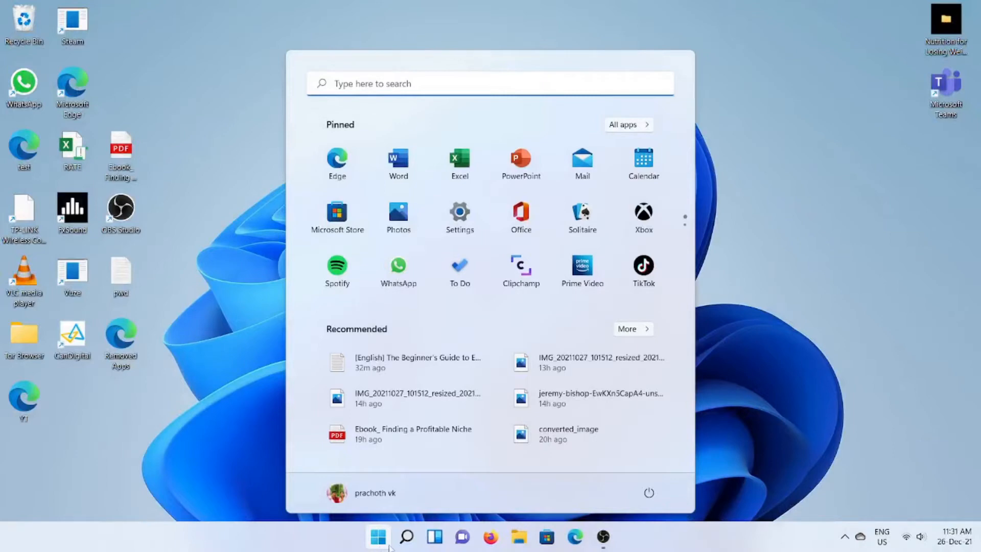
Launch Excel and show the full gallery of new-workbook templates
text(exce)
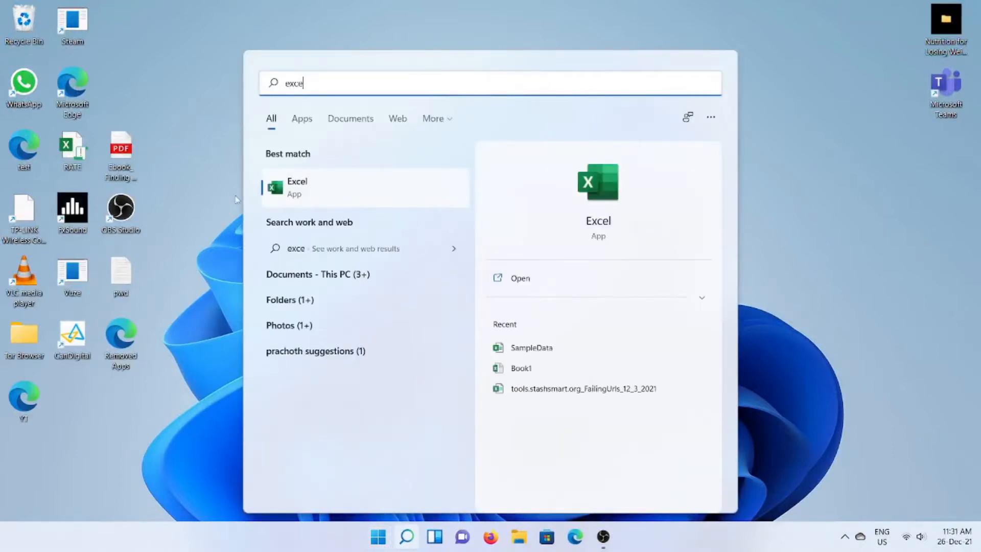
click(341, 193)
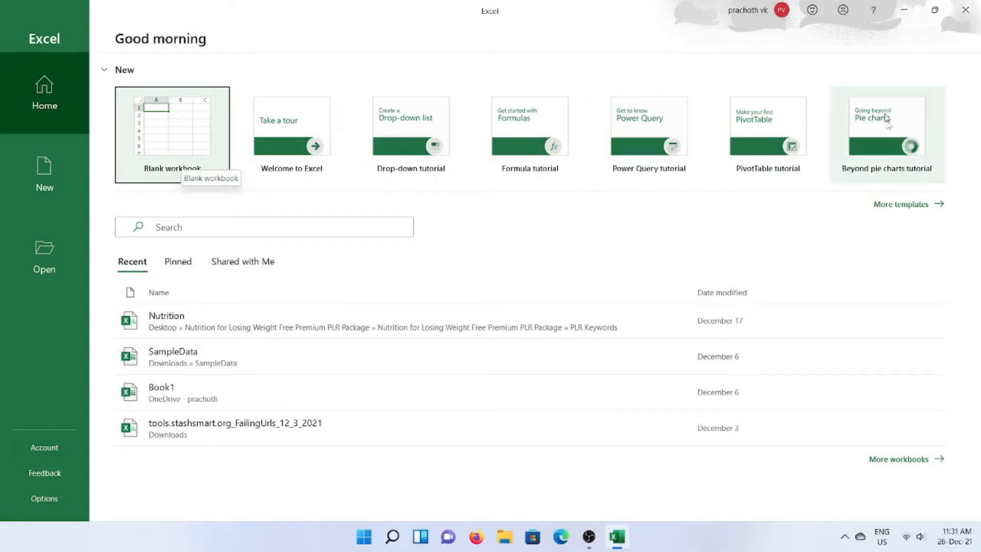
click(915, 209)
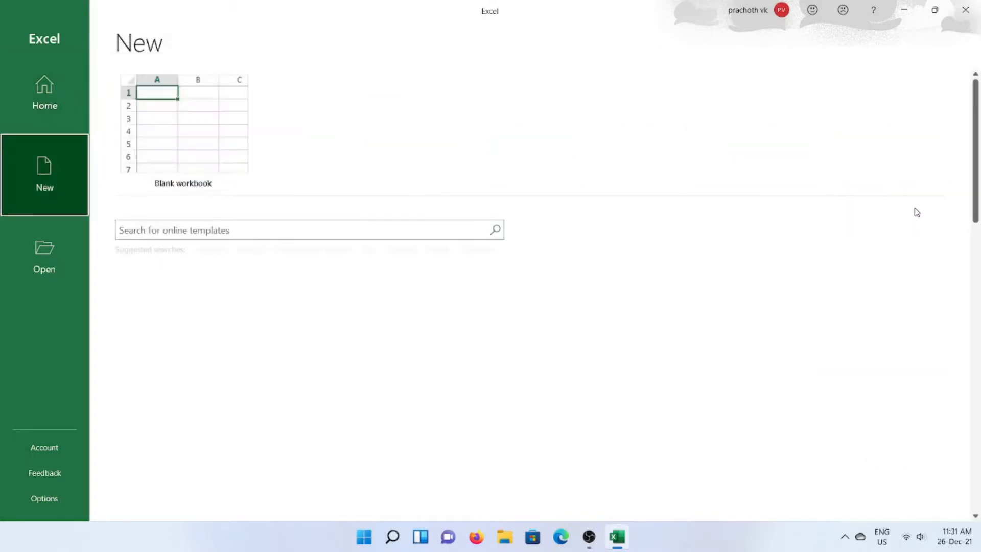
Look through the built-in workbook templates, such as calendars, budgets, invoices and schedules
scroll(595, 383, down, 2)
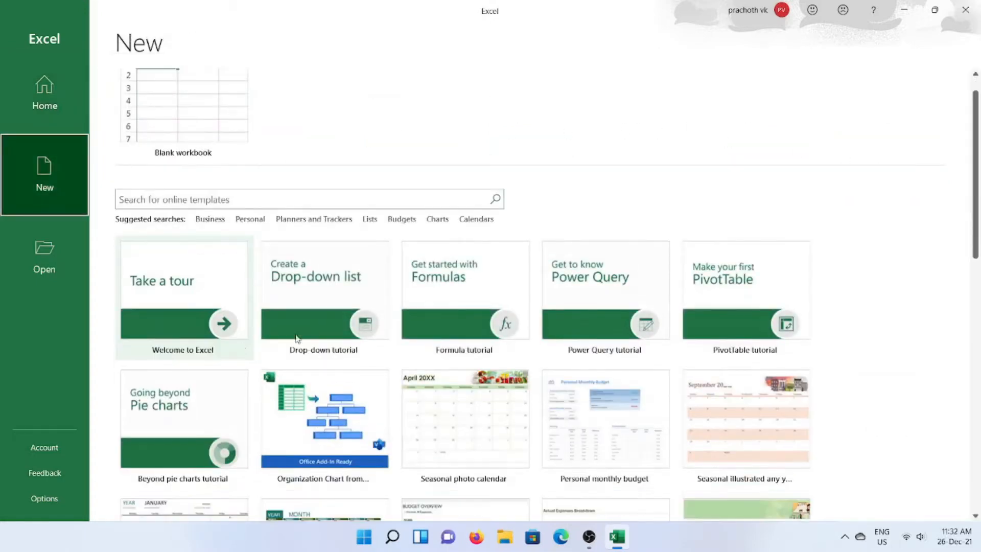
scroll(595, 383, down, 2)
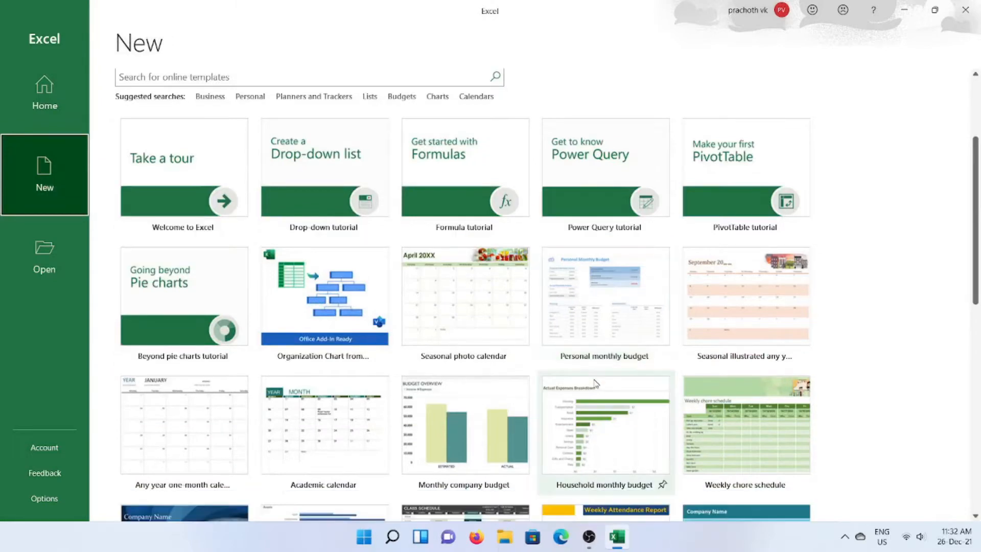
scroll(595, 383, down, 2)
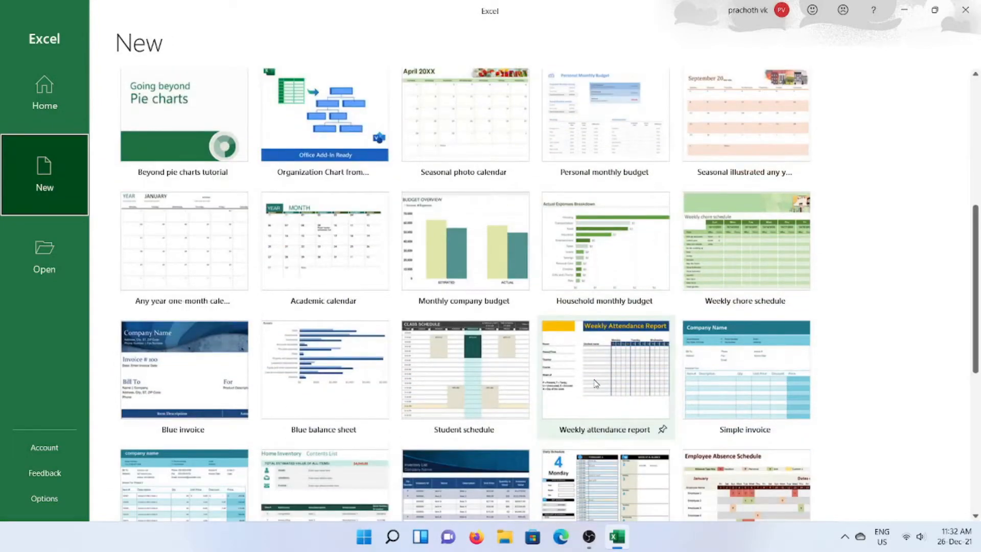
scroll(595, 383, down, 1)
scroll(595, 383, down, 3)
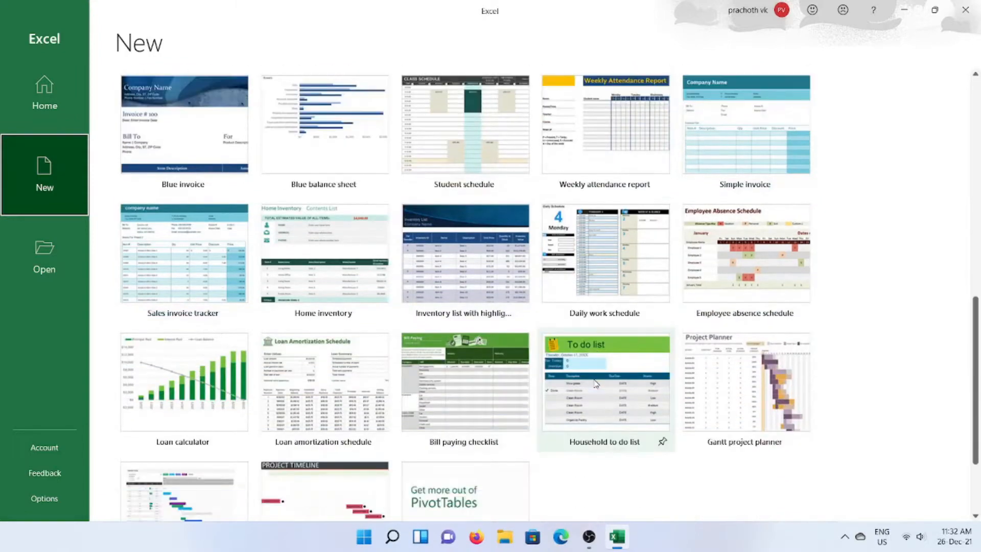
scroll(595, 383, up, 6)
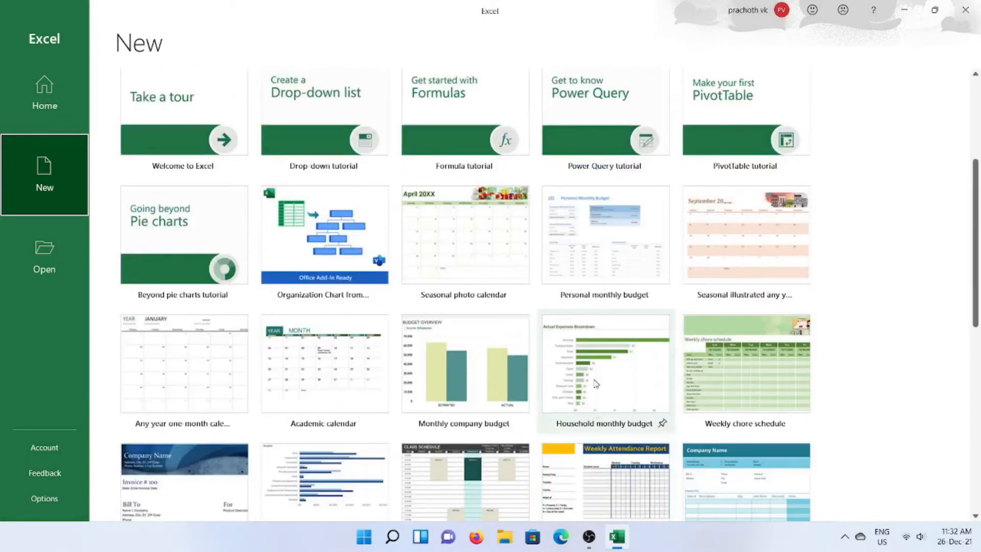
scroll(595, 383, up, 1)
scroll(595, 383, up, 3)
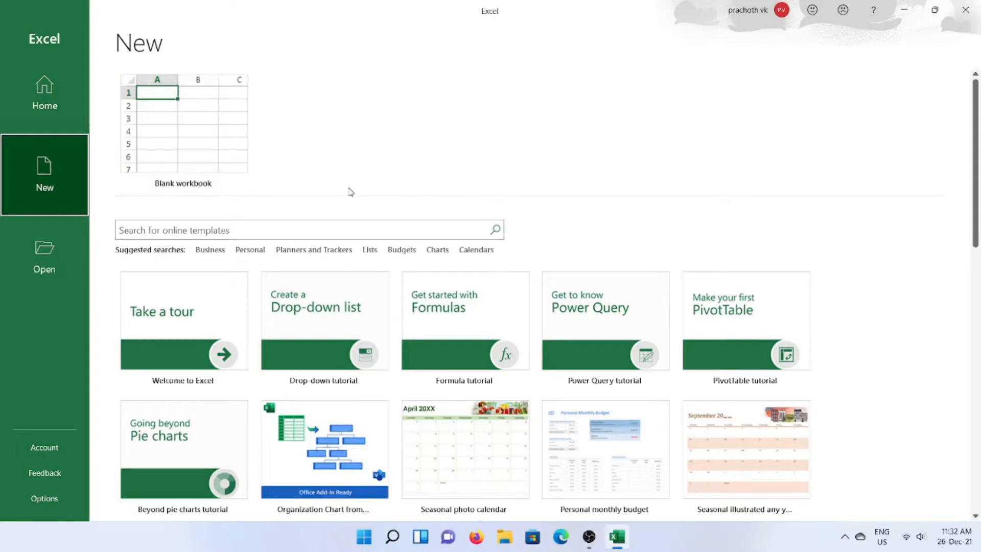
Search the online templates for "budget"
click(236, 231)
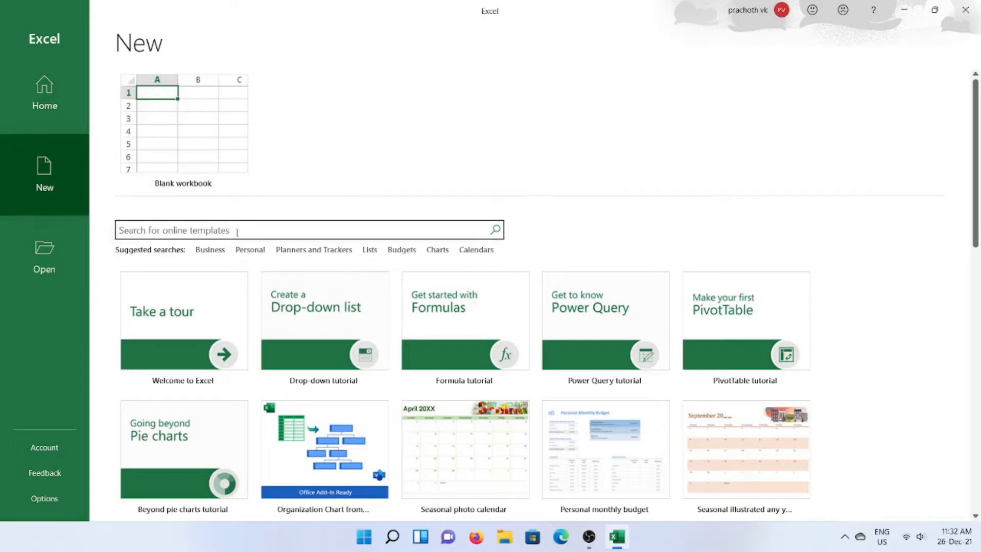
text(budget)
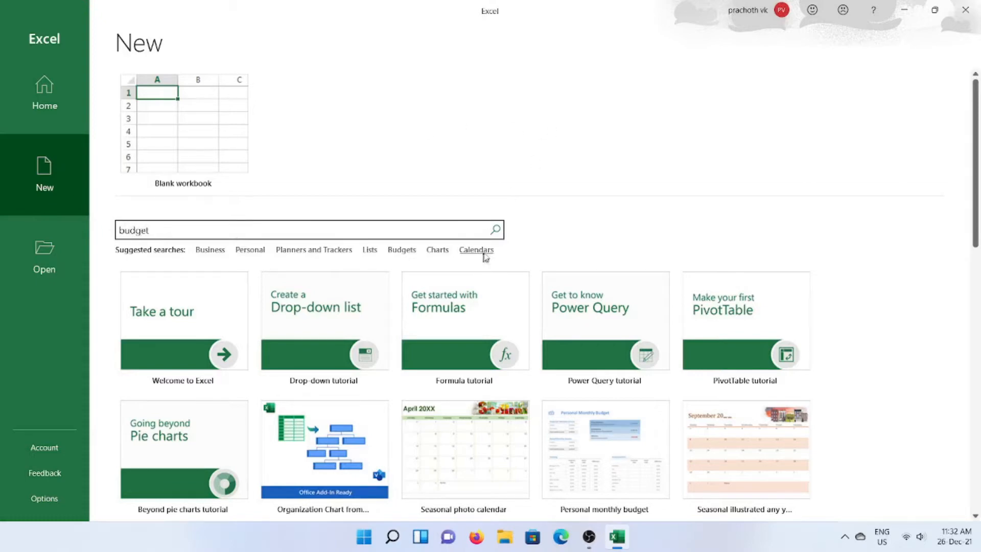
click(496, 229)
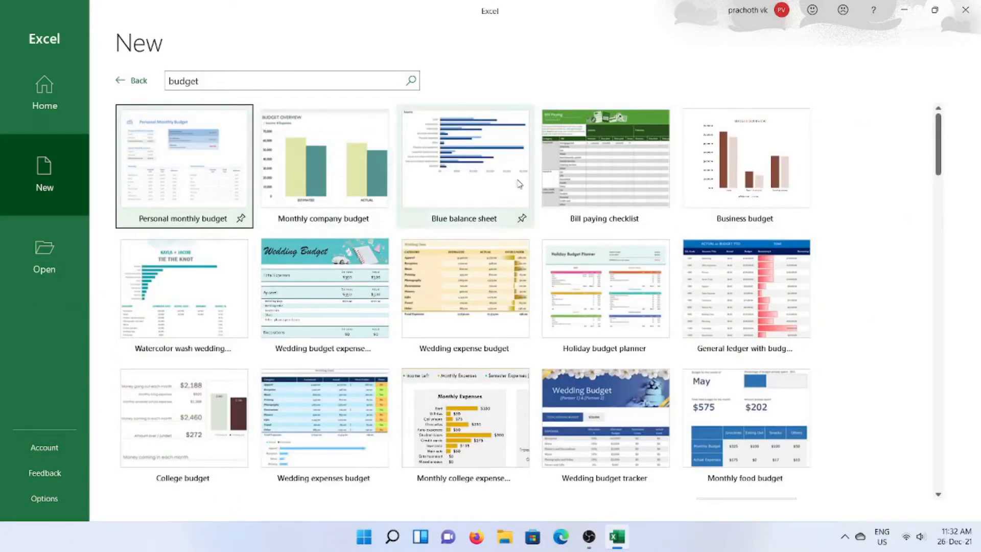
Browse the budget templates and preview the Semi-monthly home budget template, closing its preview without creating a workbook
scroll(698, 179, down, 10)
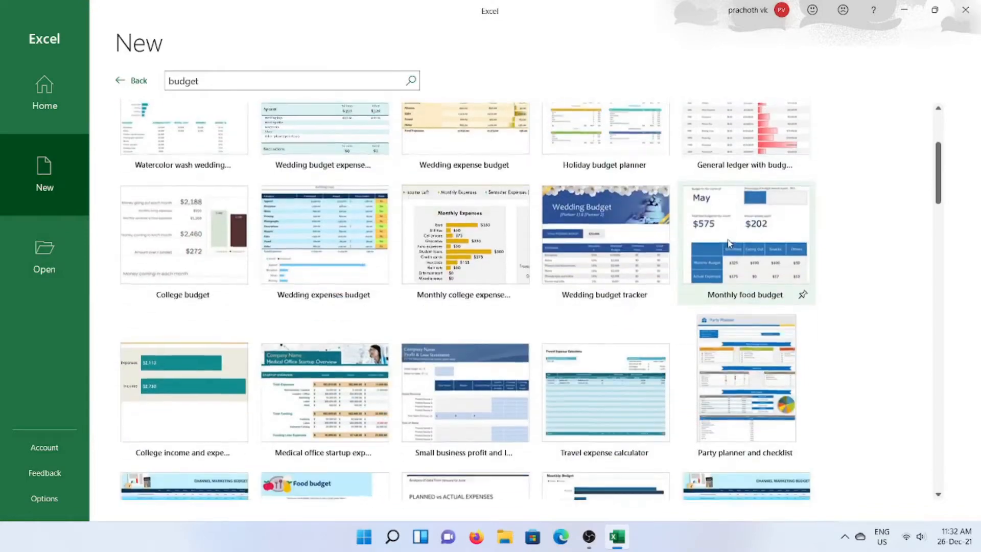
scroll(732, 364, down, 15)
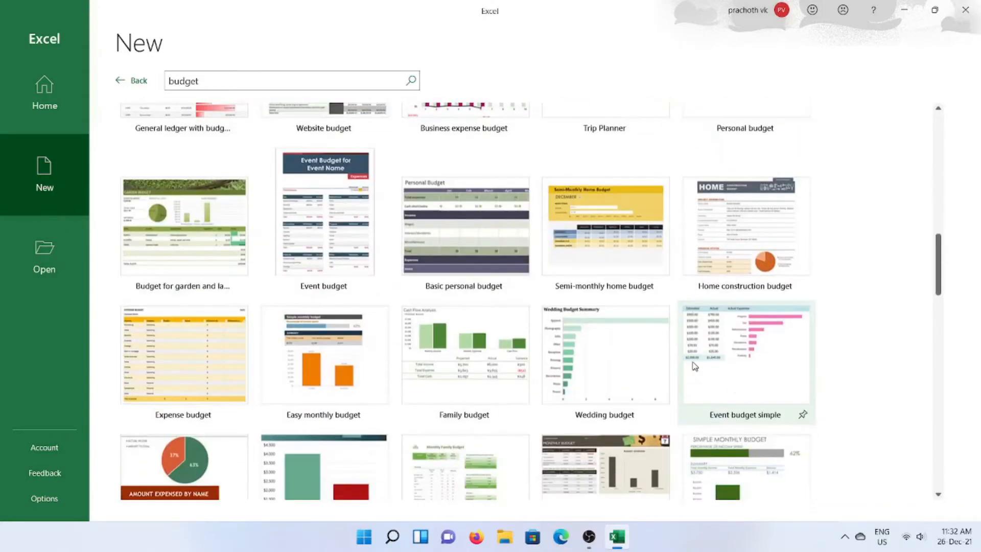
scroll(729, 361, down, 7)
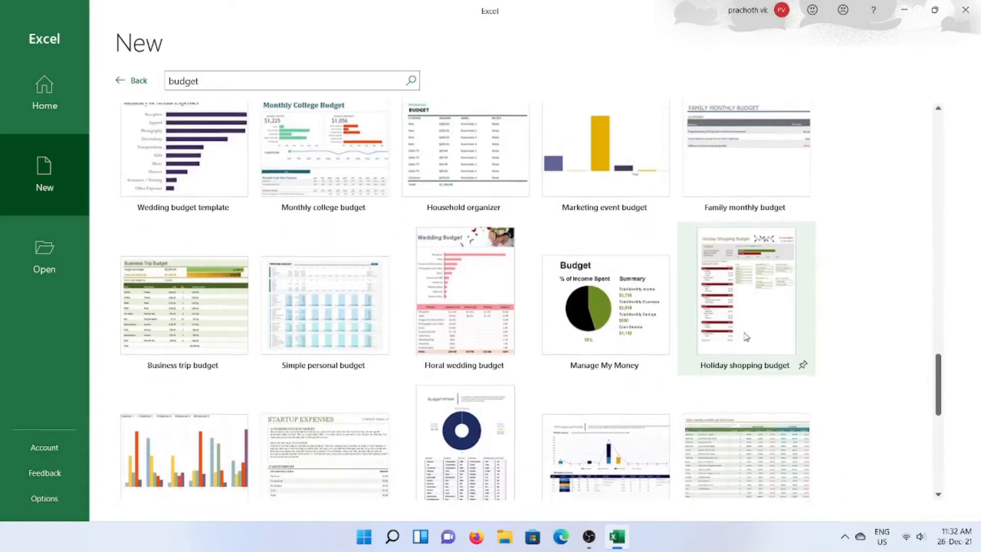
scroll(745, 335, up, 2)
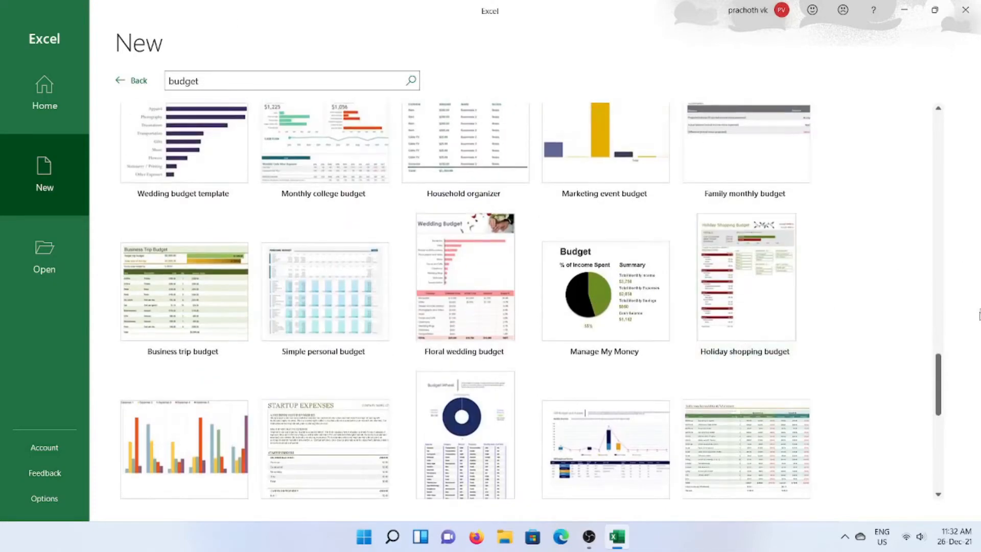
drag(937, 412, 949, 275)
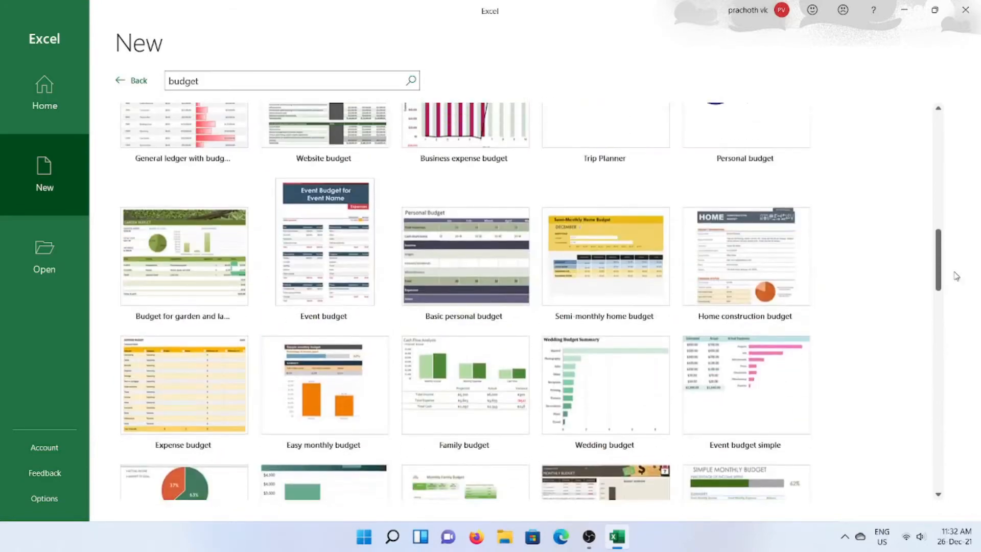
click(637, 269)
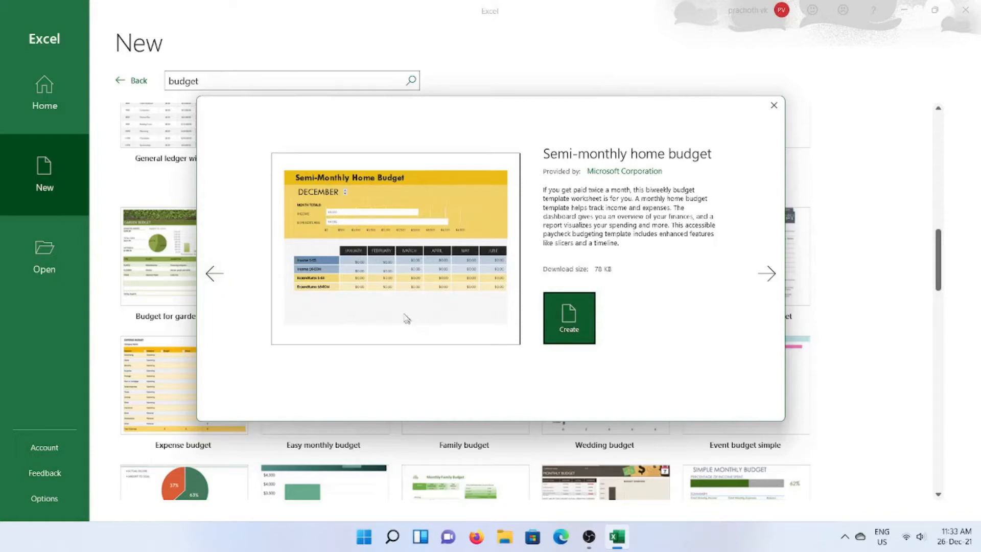
click(774, 107)
Leave the budget template results and create a blank workbook
scroll(623, 250, up, 10)
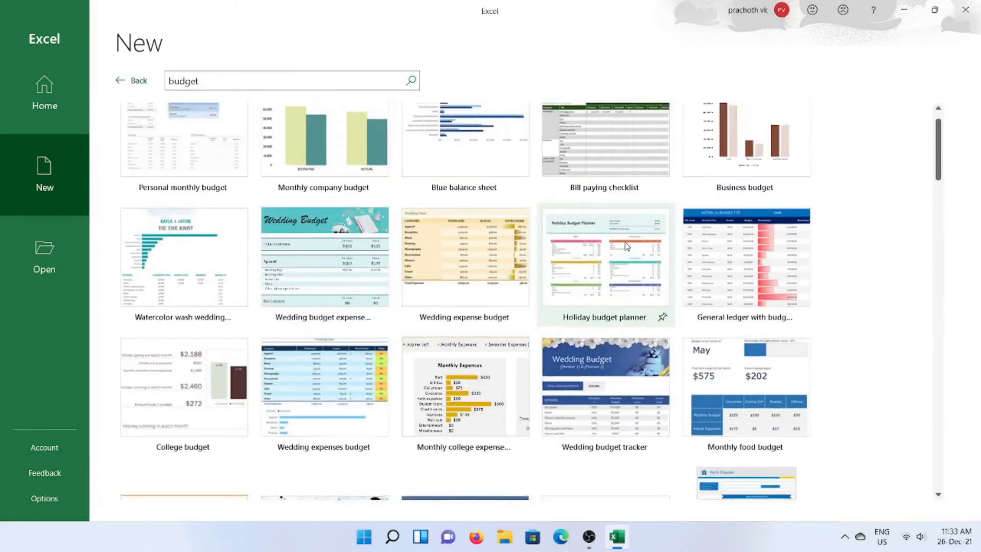
scroll(627, 246, up, 1)
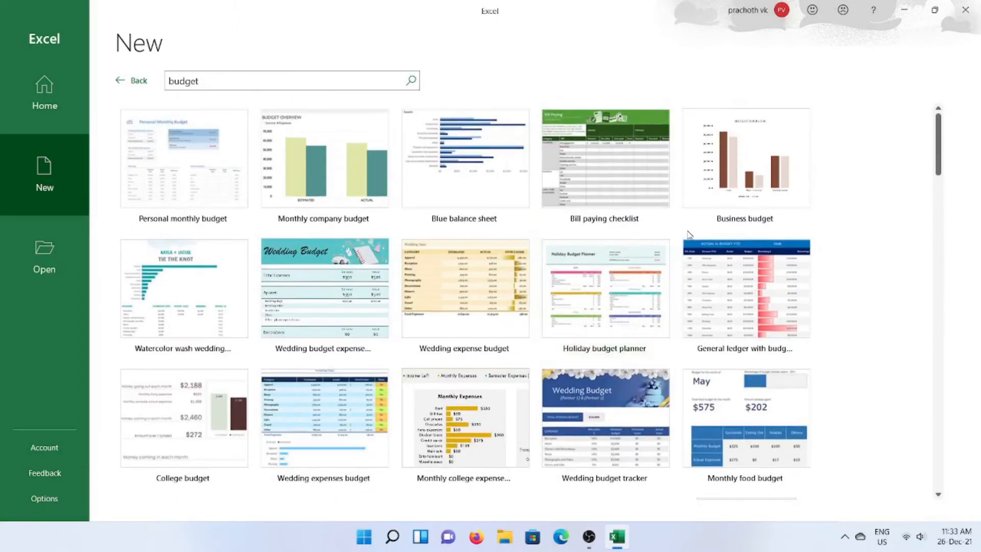
click(134, 82)
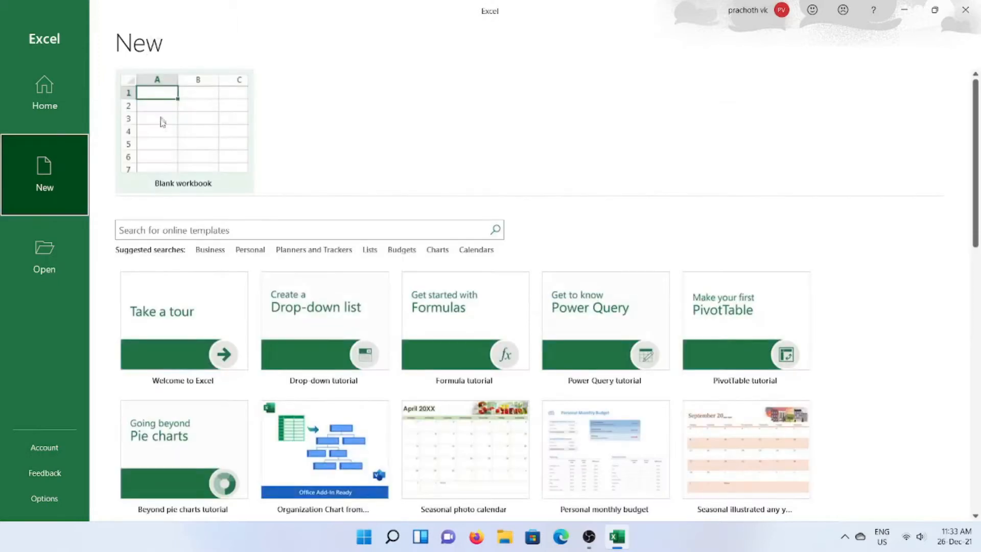
click(216, 127)
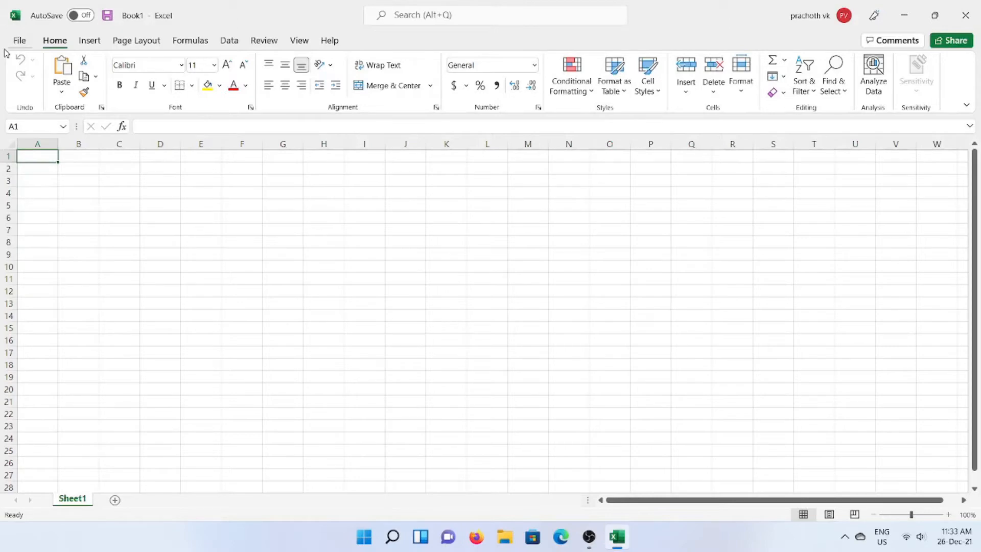
Examine the ribbon commands for Insert, Page Layout, Formulas, Data, Review, View and Help, ending on the Home commands
click(89, 41)
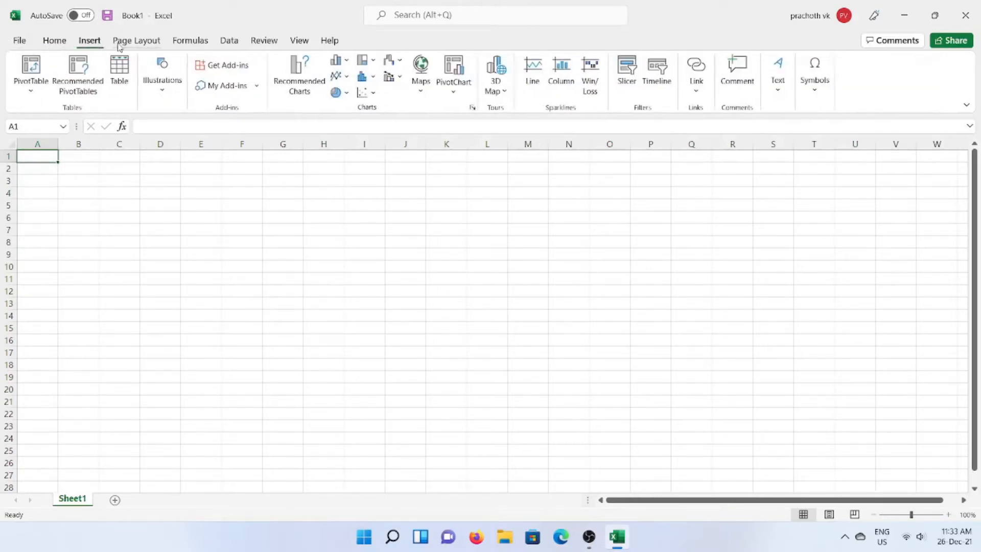
click(143, 43)
click(190, 41)
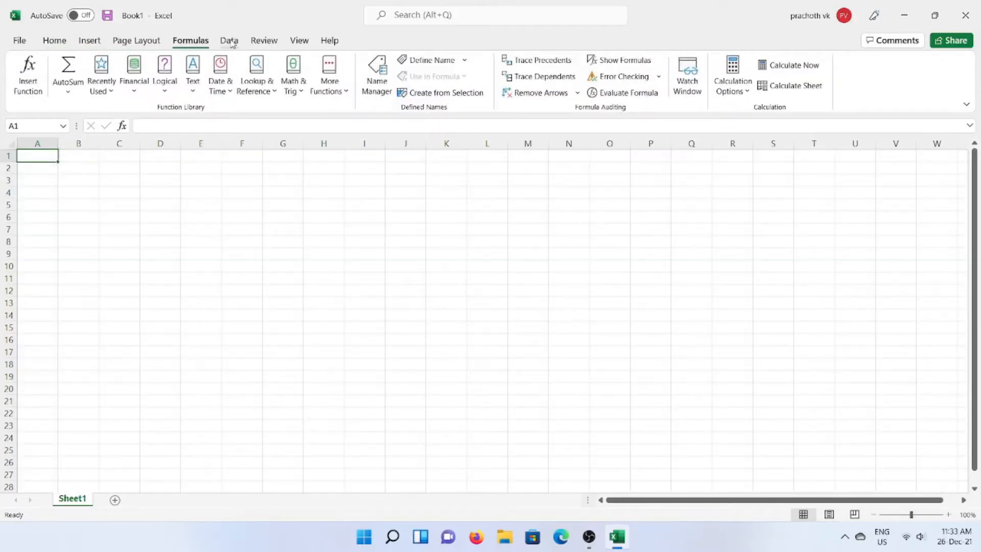
click(229, 41)
click(263, 41)
click(301, 42)
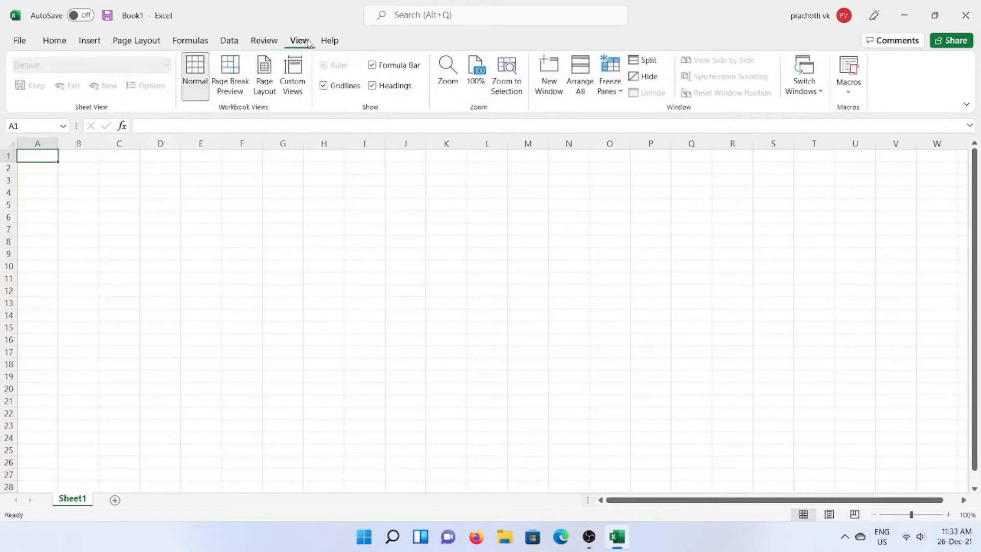
click(329, 42)
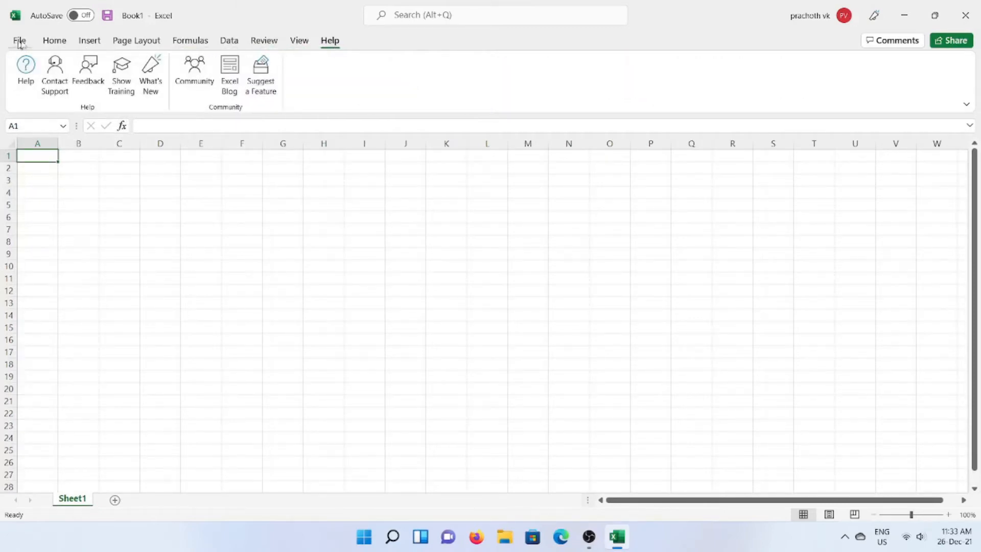
click(54, 42)
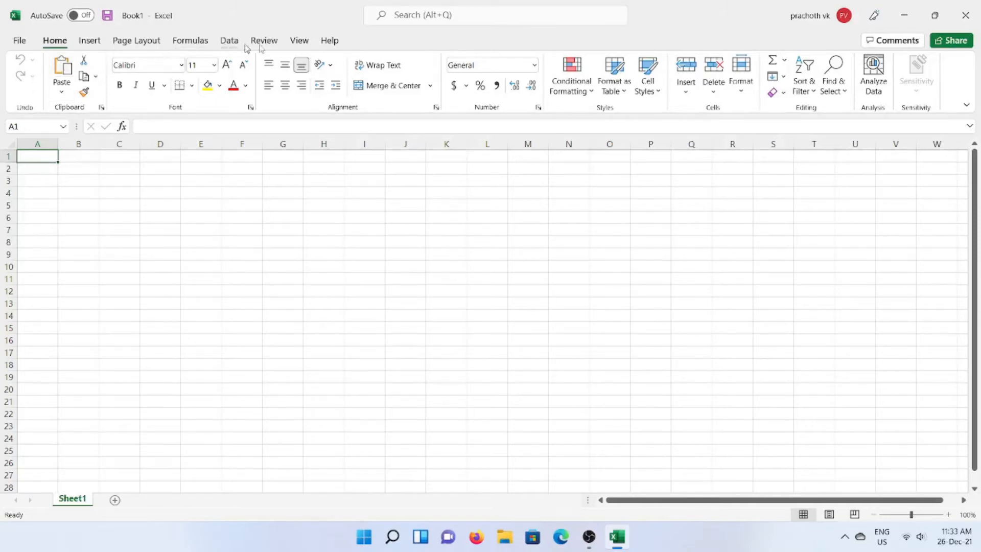
Compare the command groups of Page Layout with those of Home, finishing on the Home commands
click(148, 45)
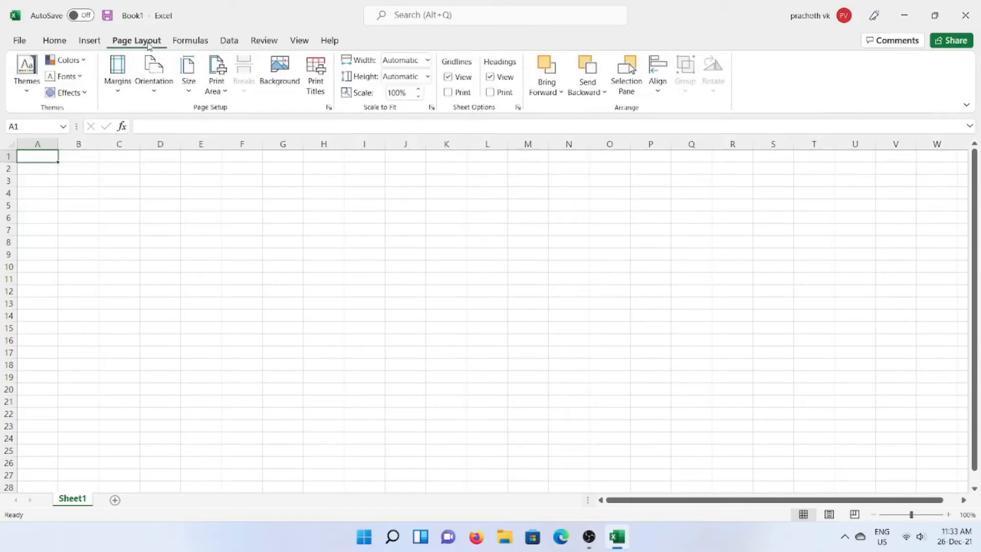
click(51, 45)
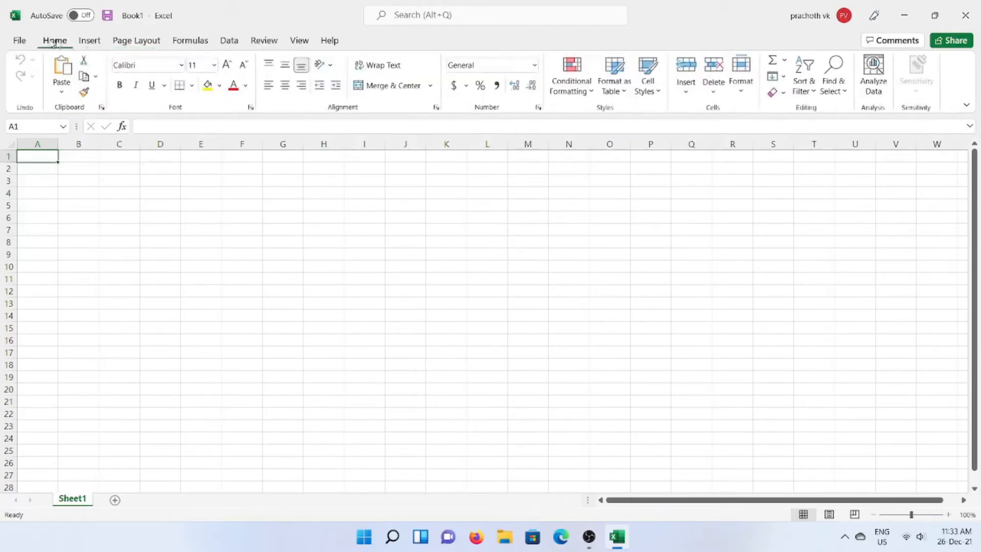
click(156, 46)
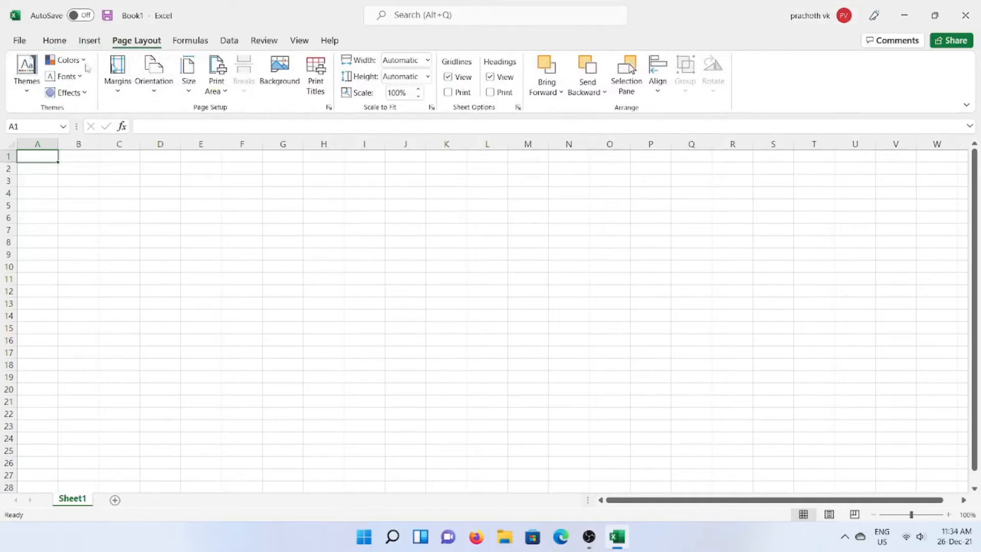
click(54, 41)
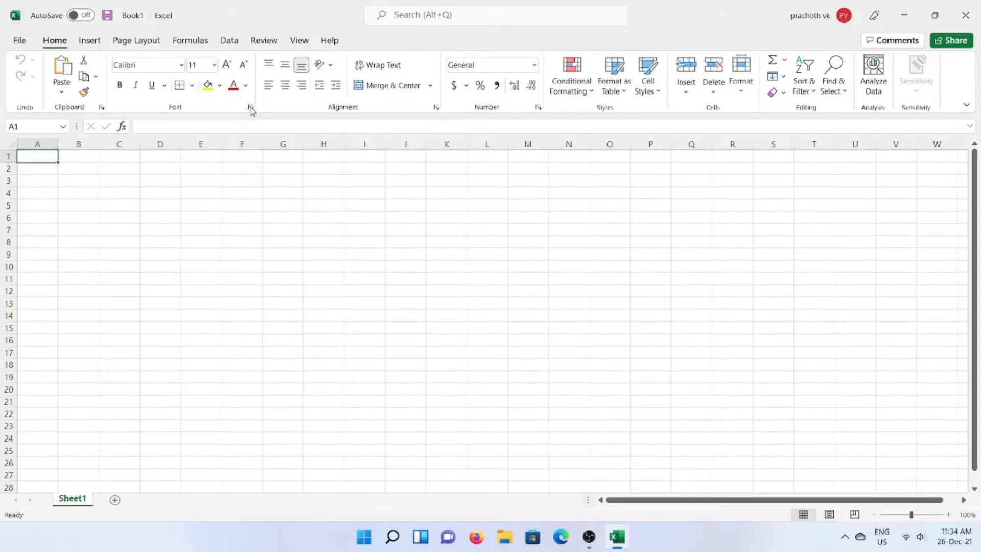
View the font, alignment and number settings in Format Cells, closing each without changes
click(250, 107)
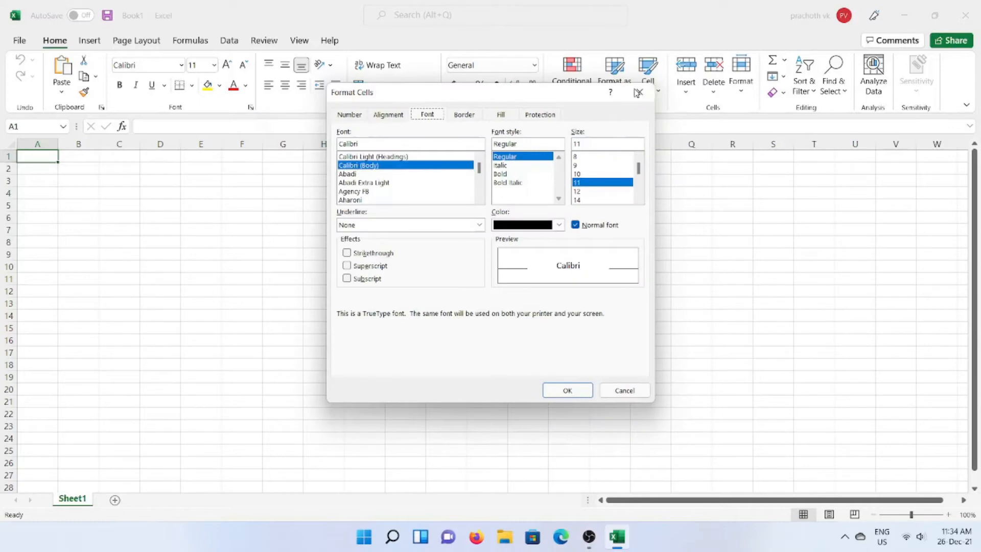
click(638, 93)
click(436, 108)
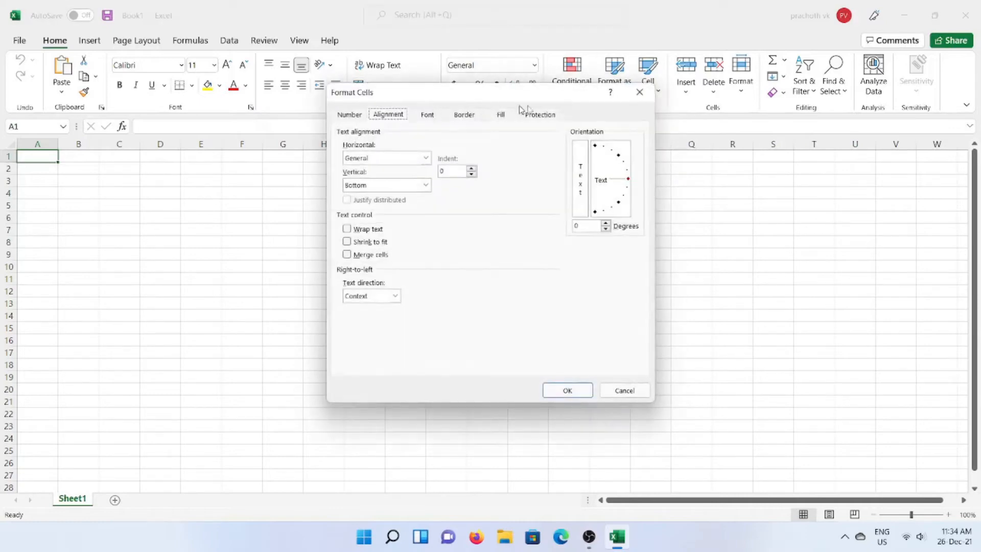
click(639, 91)
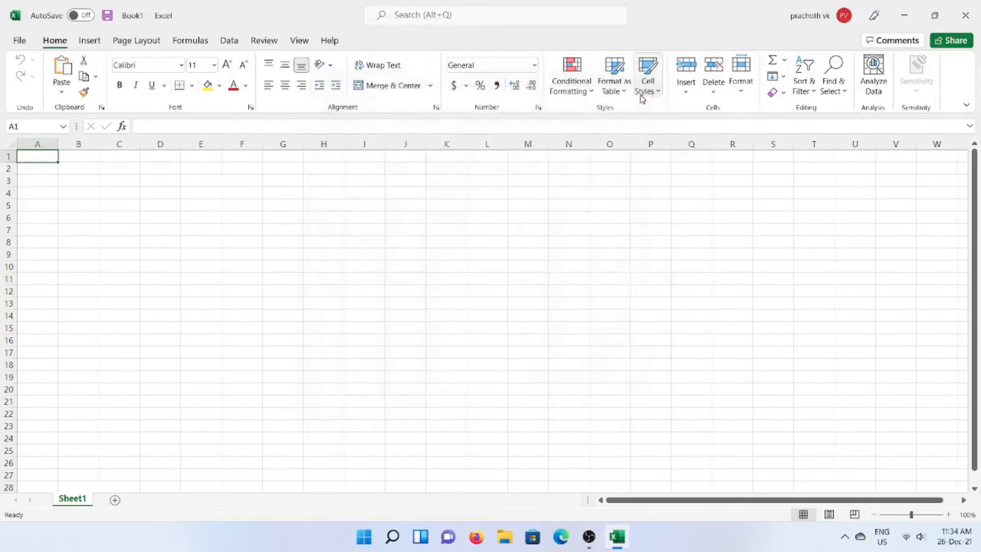
click(539, 107)
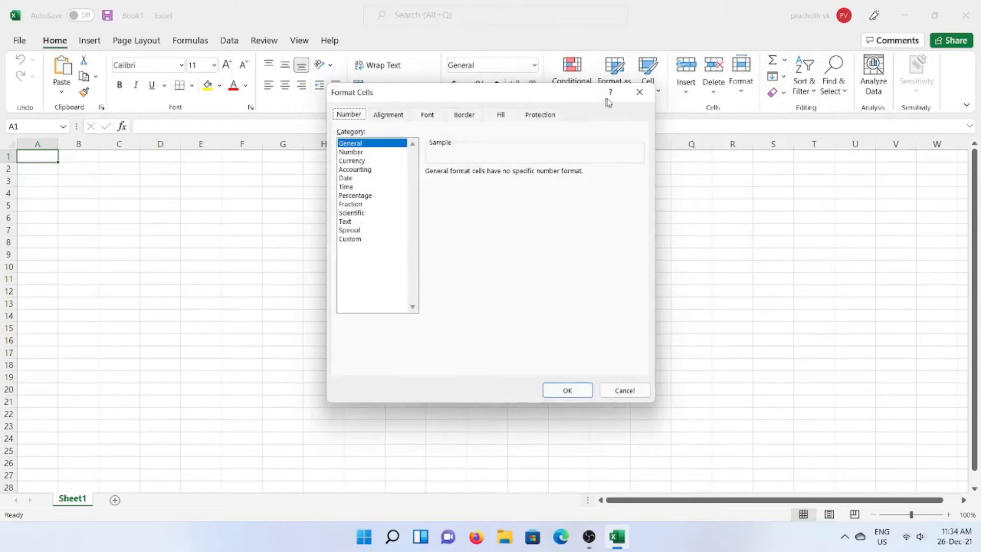
click(638, 91)
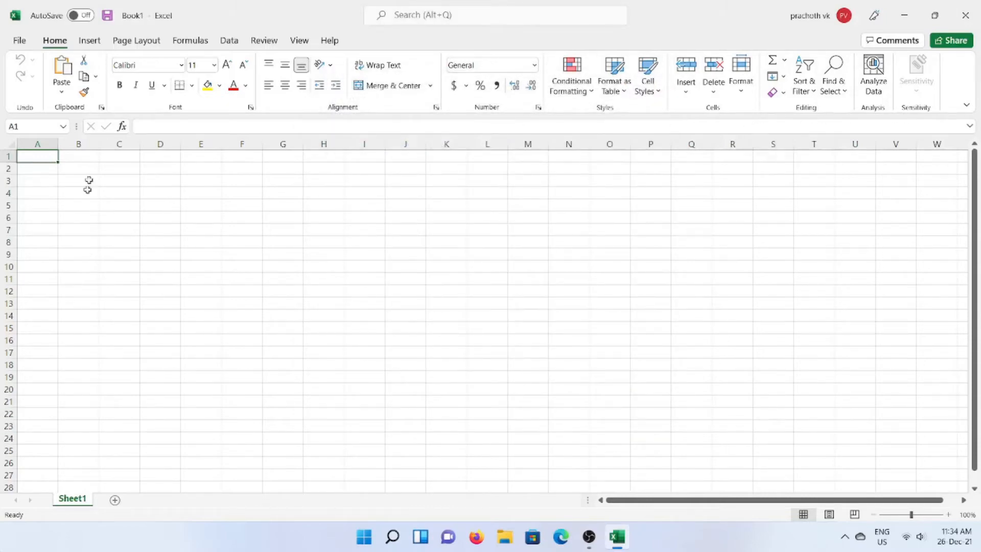
Show the Clipboard contents, select cell G13 and close the Clipboard again
click(102, 108)
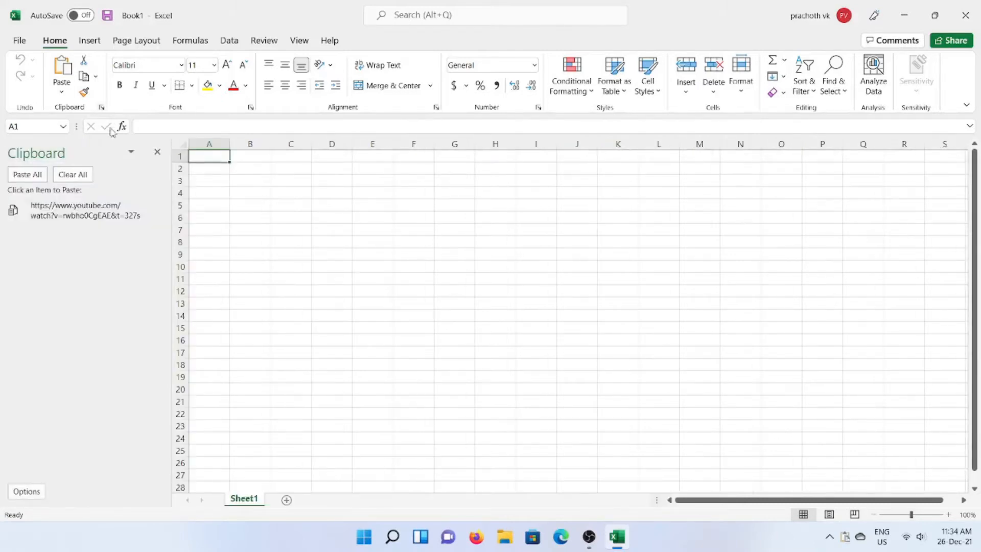
click(473, 302)
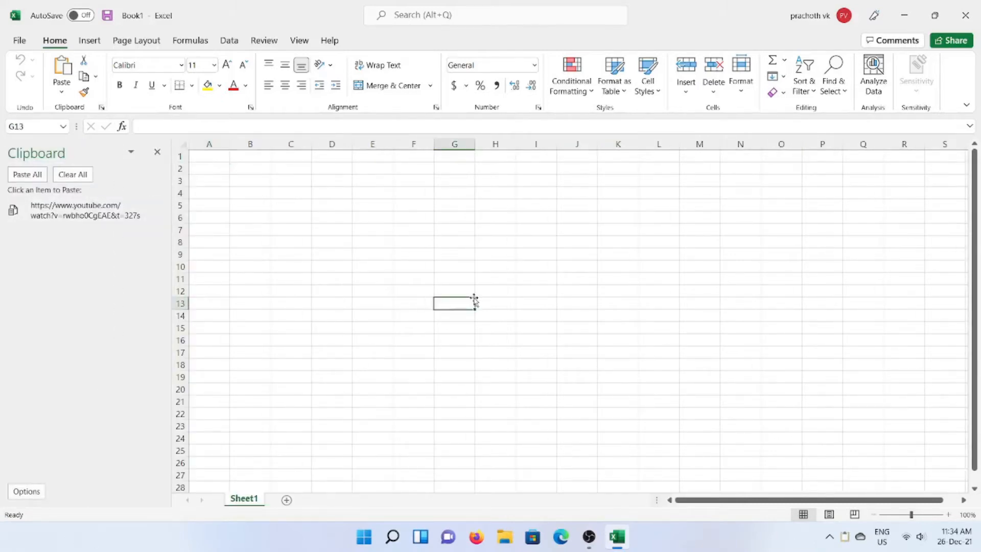
click(157, 152)
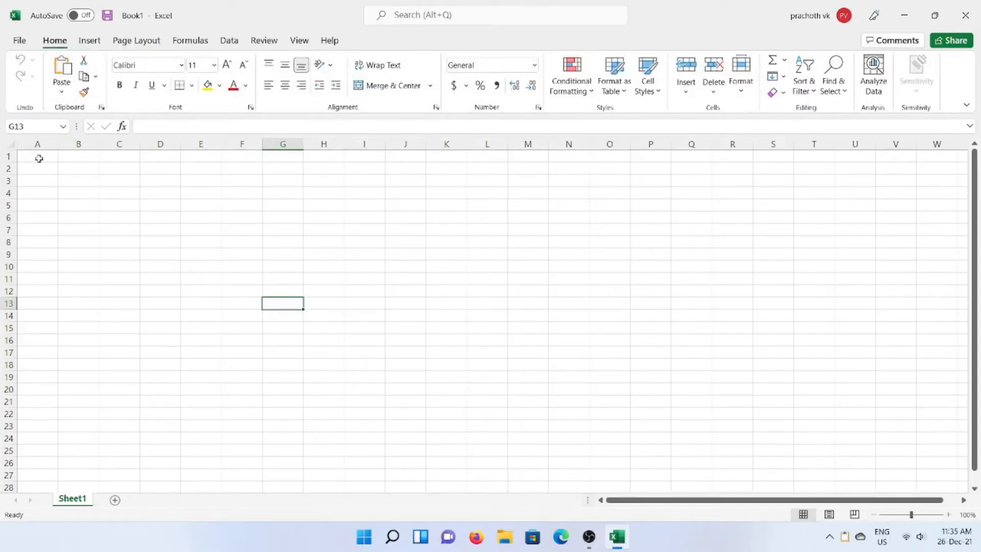
Highlight cells down individual columns, including M, N and B, to examine how columns run through the sheet
mouse_move(37, 156)
mouse_down()
mouse_move(121, 446)
mouse_move(960, 477)
mouse_move(517, 473)
mouse_up()
scroll(517, 474, up, 12)
drag(37, 156, 28, 487)
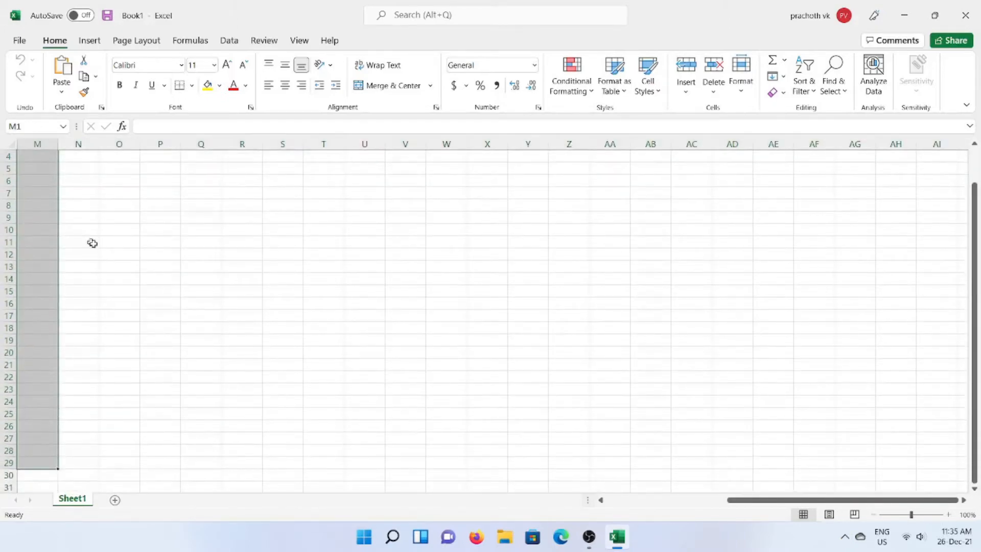
scroll(92, 242, up, 1)
drag(94, 156, 90, 466)
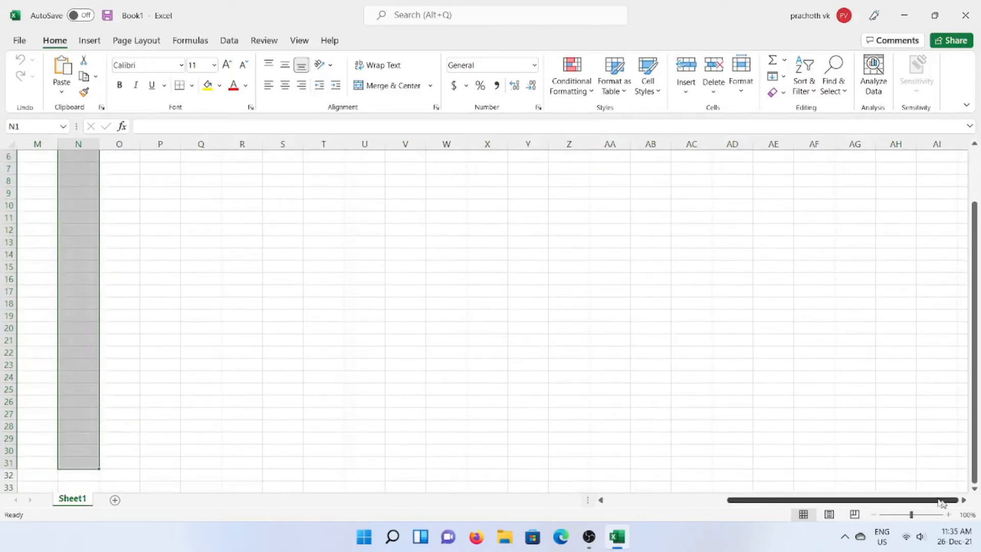
drag(739, 501, 569, 491)
drag(30, 162, 57, 467)
drag(75, 161, 61, 485)
scroll(602, 305, up, 4)
Examine how the column headings continue beyond Z, and return to column A
drag(907, 499, 975, 503)
click(965, 500)
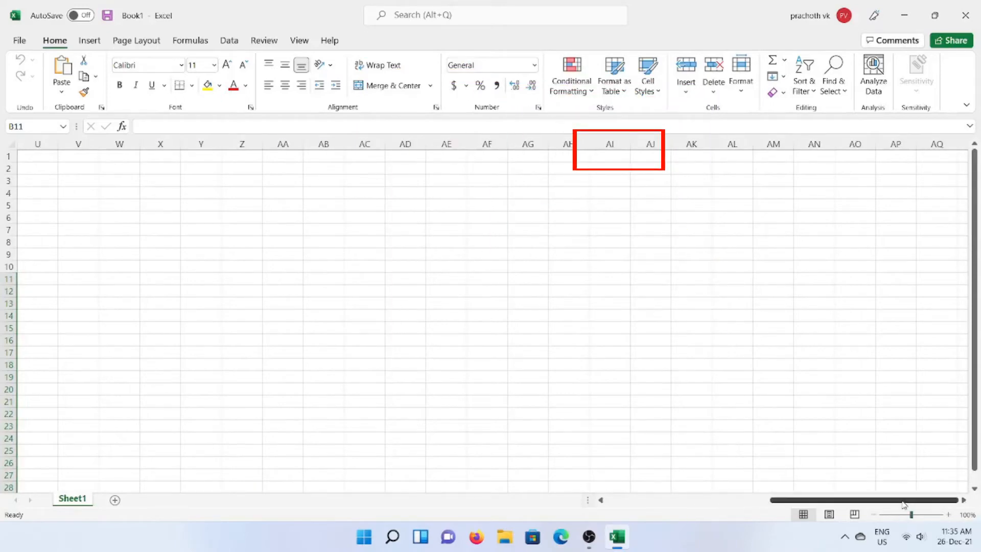
drag(903, 502, 904, 502)
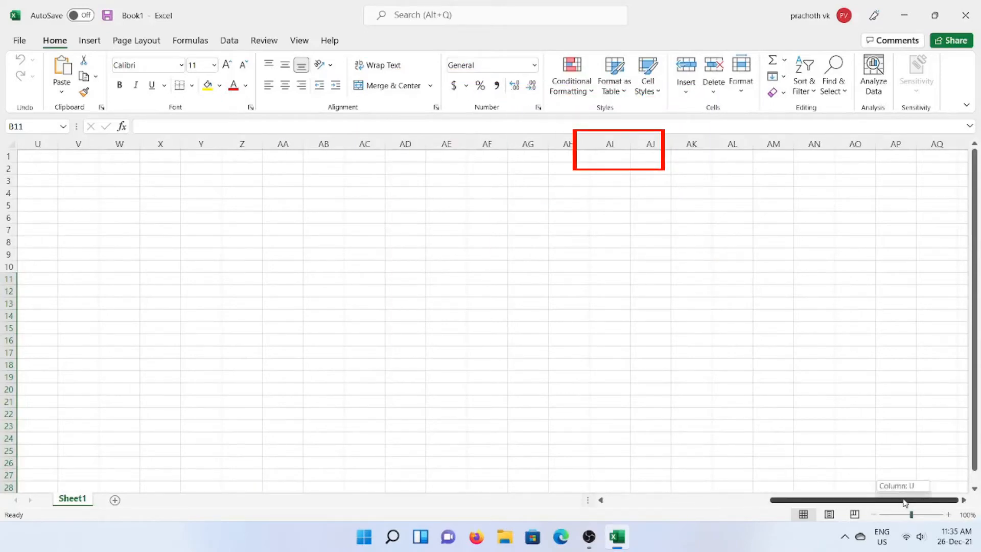
drag(903, 502, 615, 498)
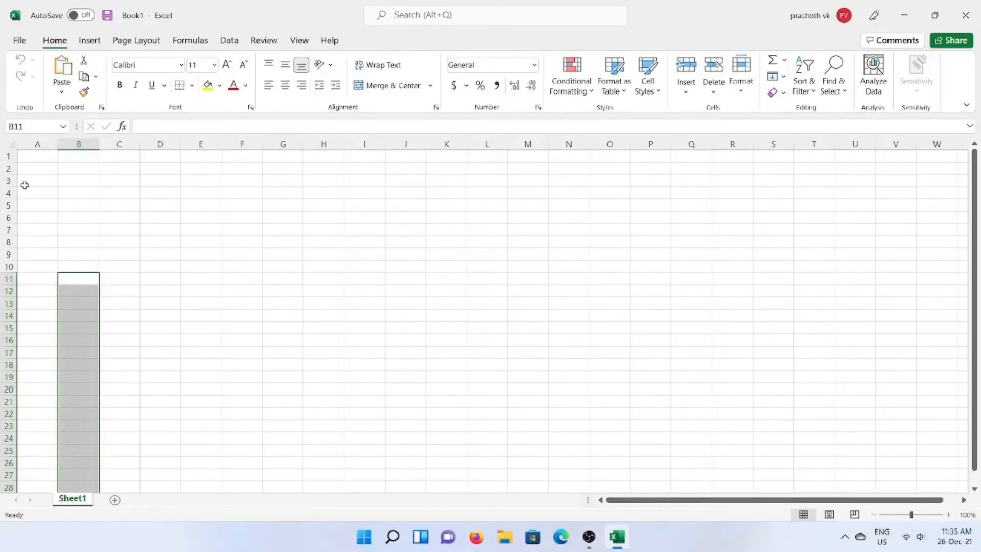
Select rows 1 to 4 one at a time to examine how rows run across the sheet, finishing on cell A1
click(28, 156)
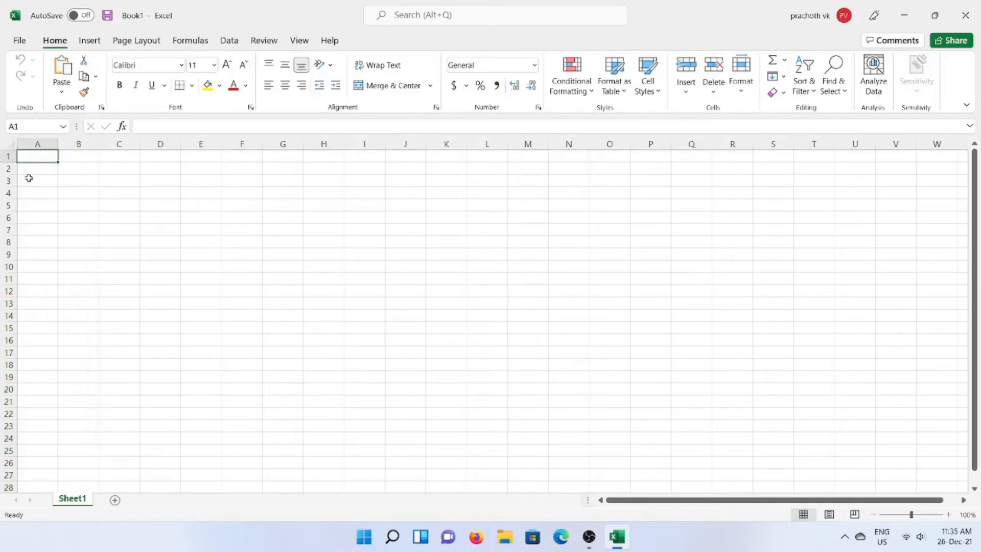
click(8, 155)
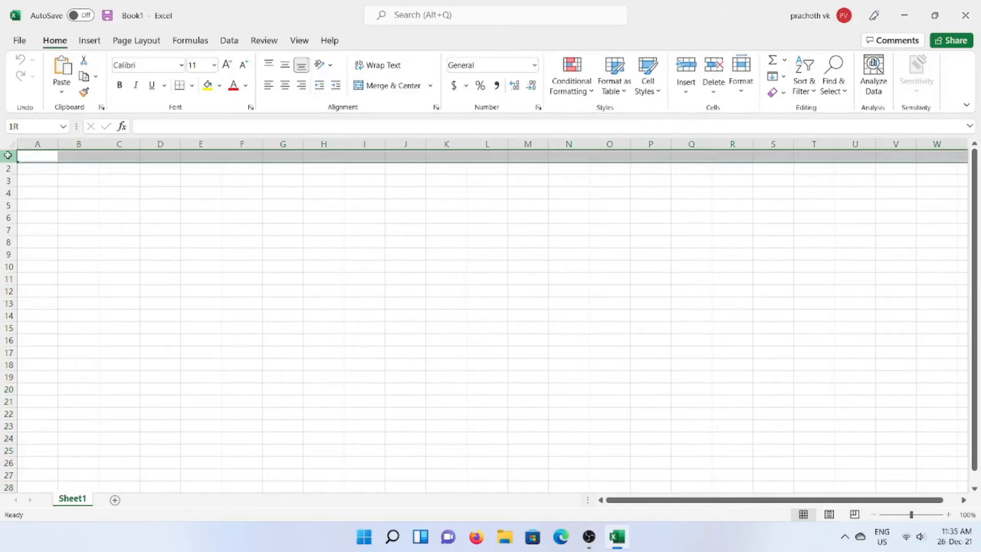
key(Down)
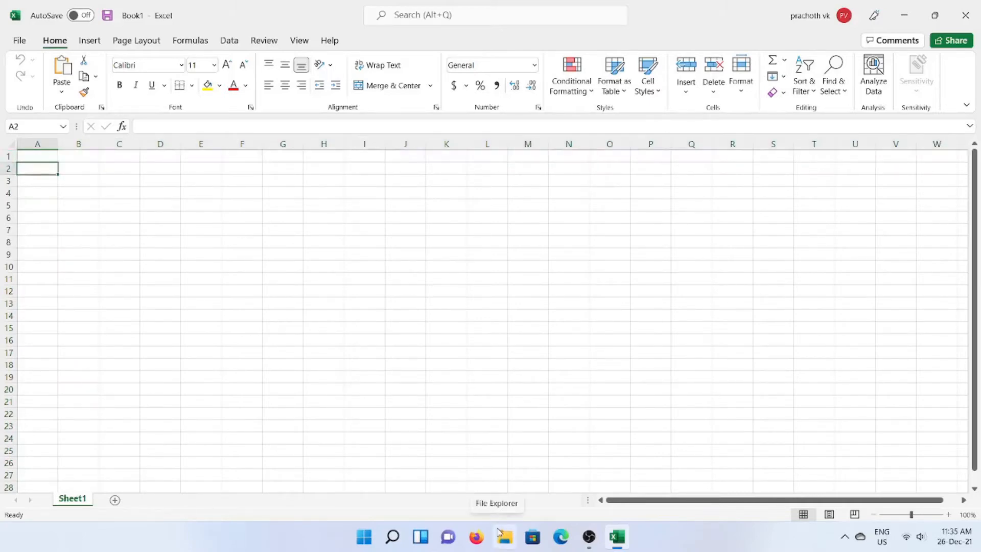
click(6, 169)
click(6, 181)
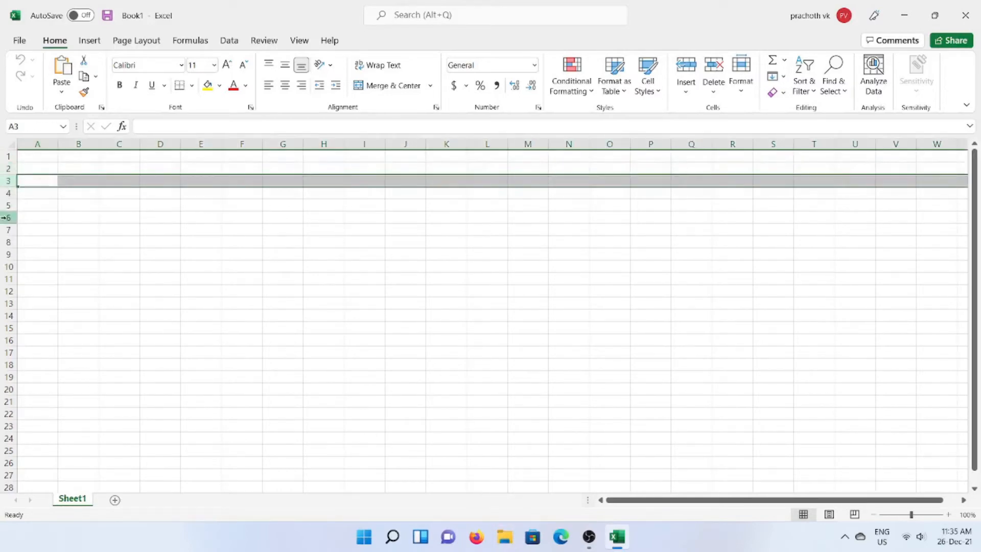
click(7, 208)
drag(7, 208, 7, 193)
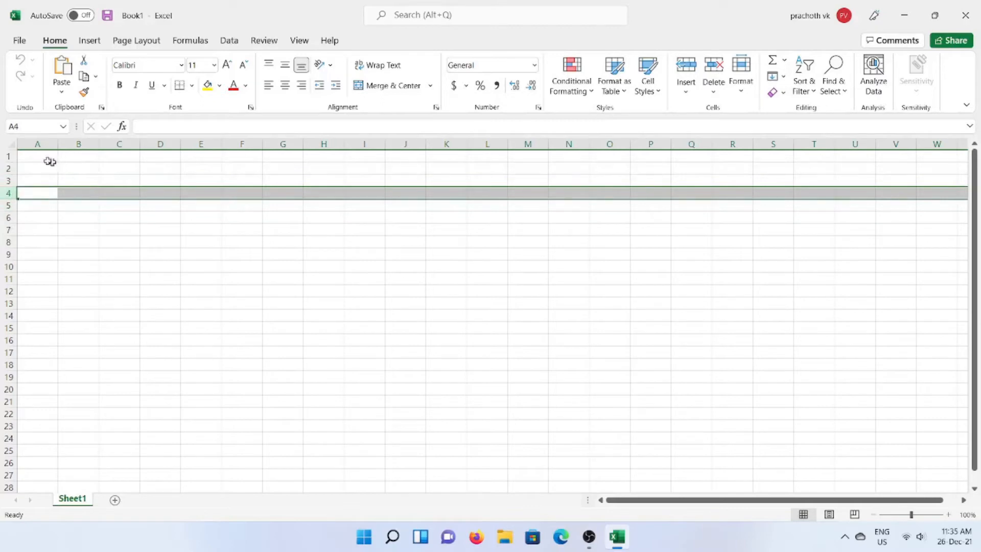
click(43, 158)
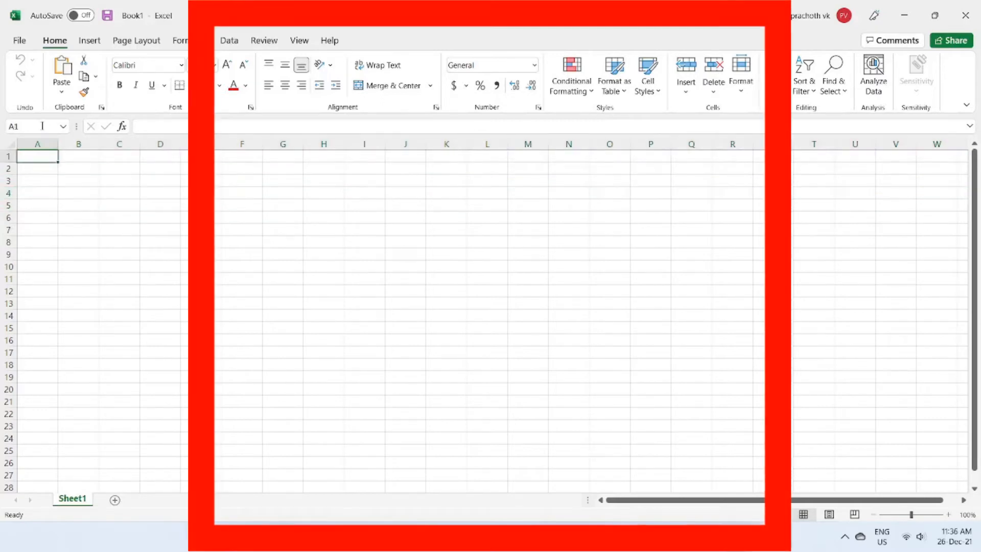
Check the cell addresses of A1, C7, H3, H5 and W26 in the Name Box, finishing on A1
click(29, 127)
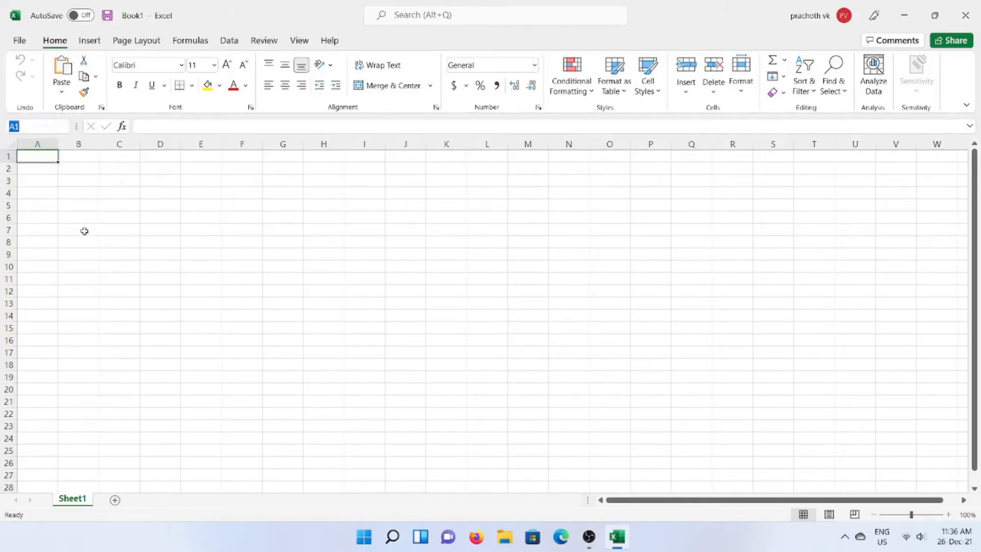
click(125, 229)
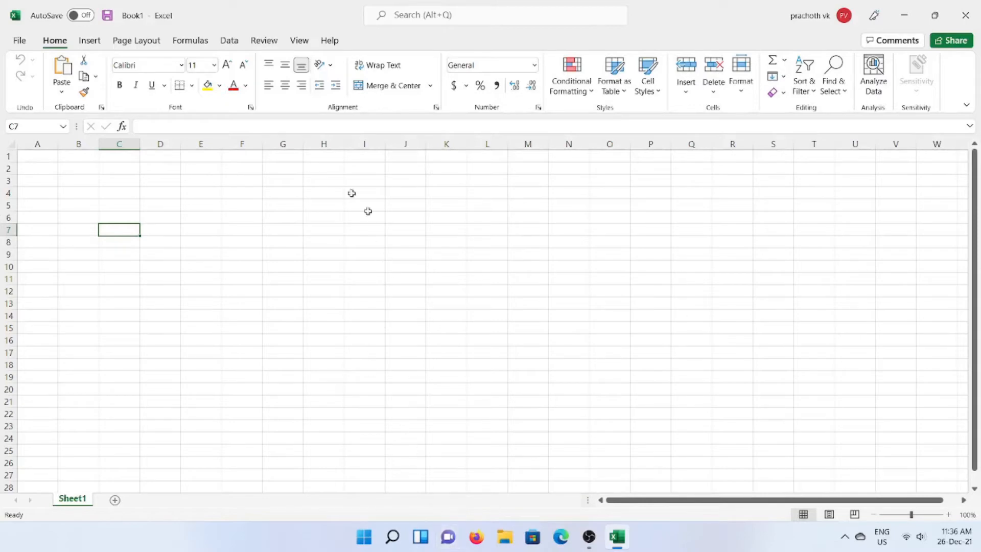
click(324, 182)
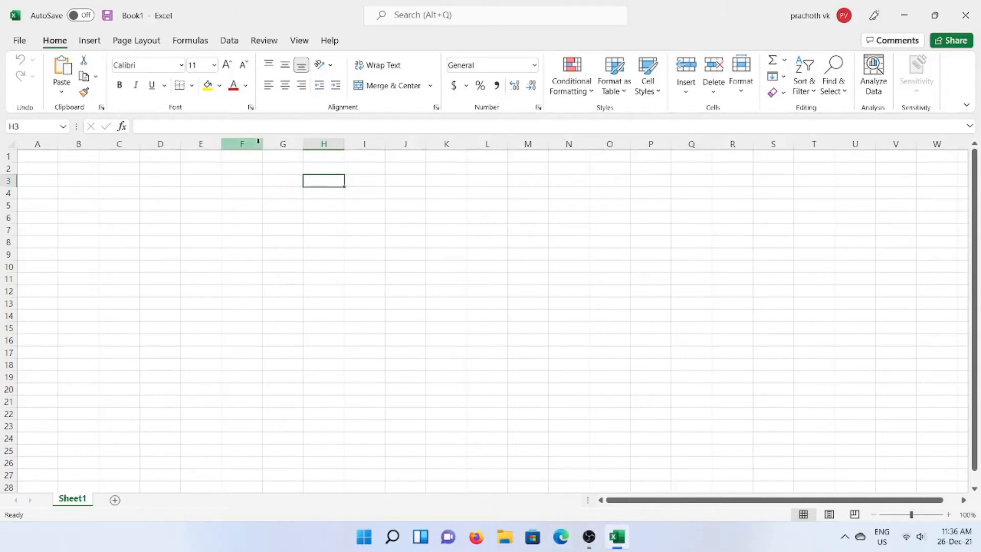
click(323, 204)
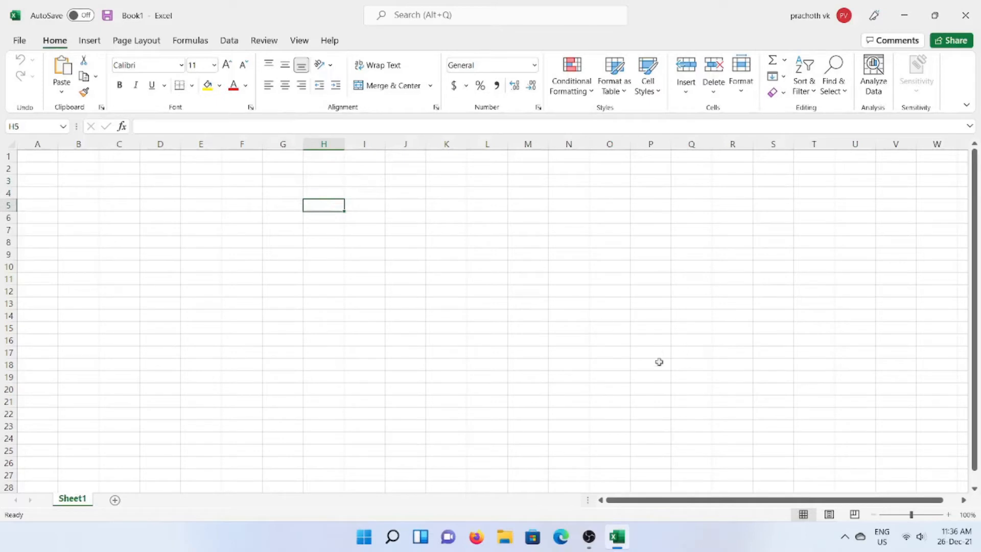
click(934, 459)
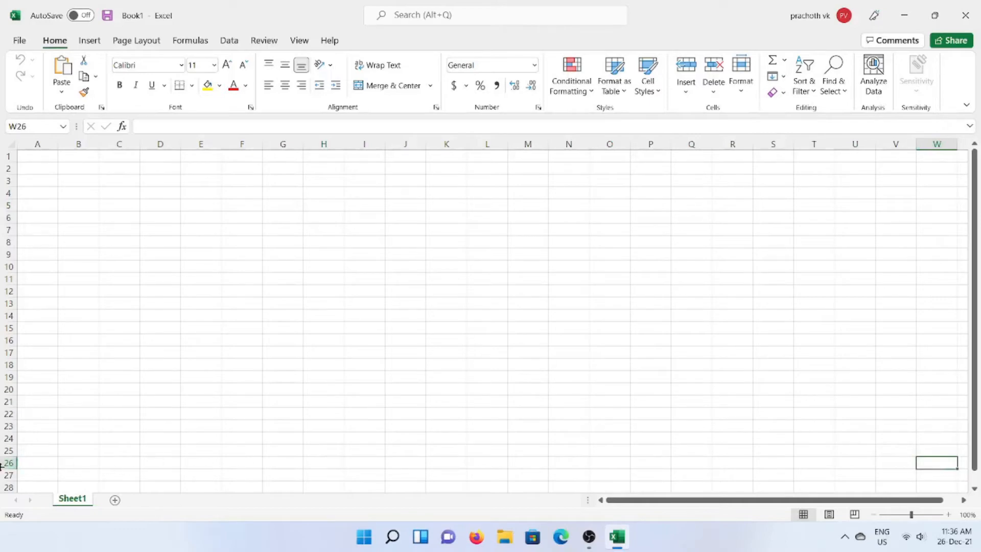
click(28, 126)
click(32, 156)
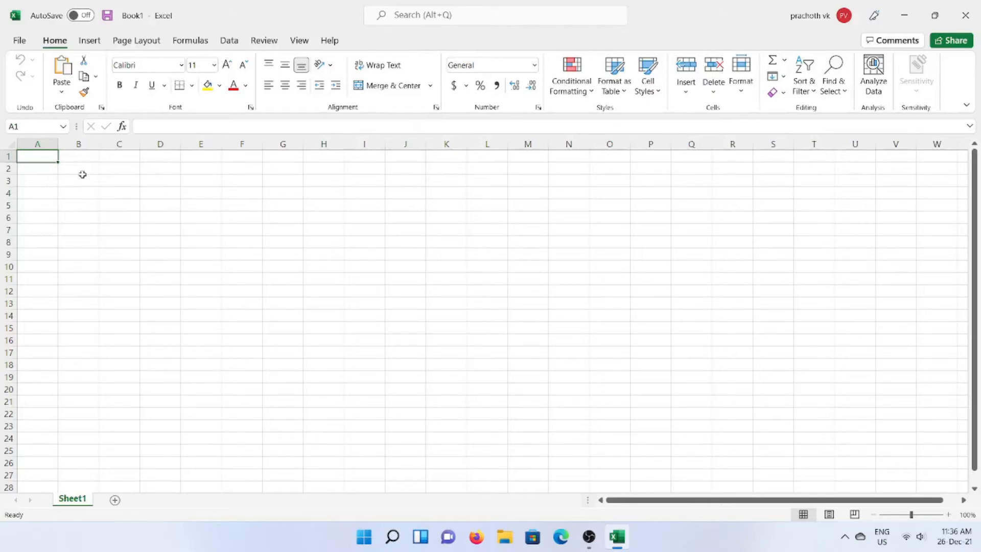
Enter the word Range in cell G9 and delete it again
click(283, 254)
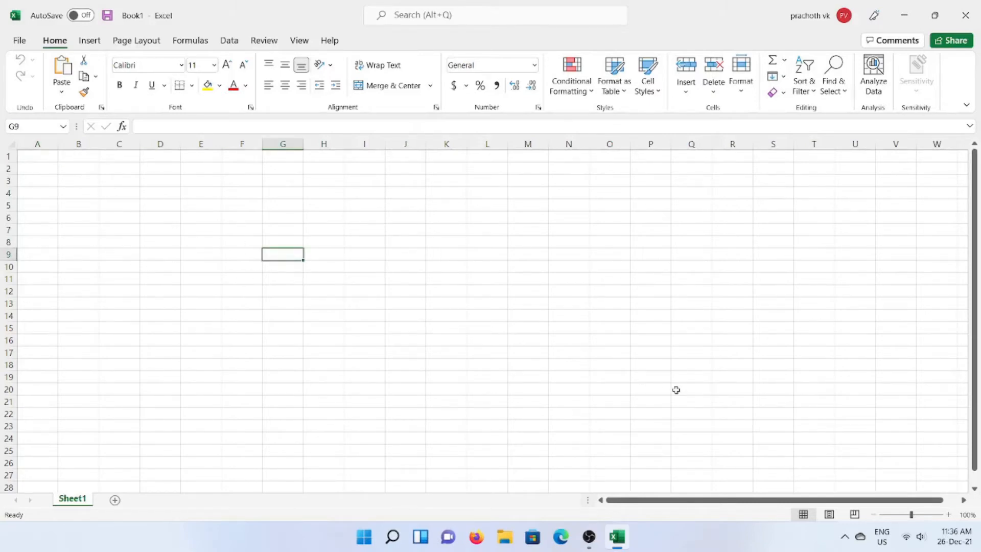
text(Raan)
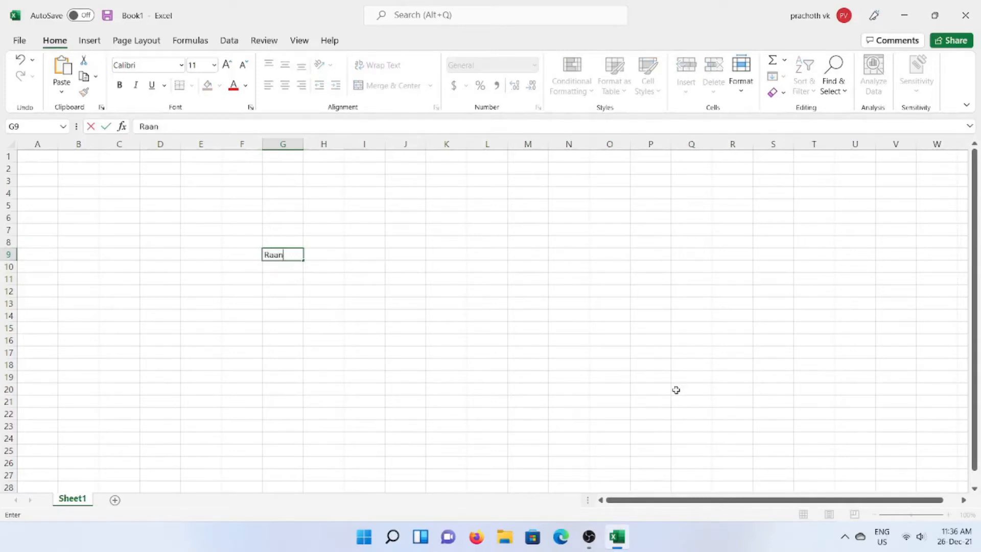
text(nge)
key(Return)
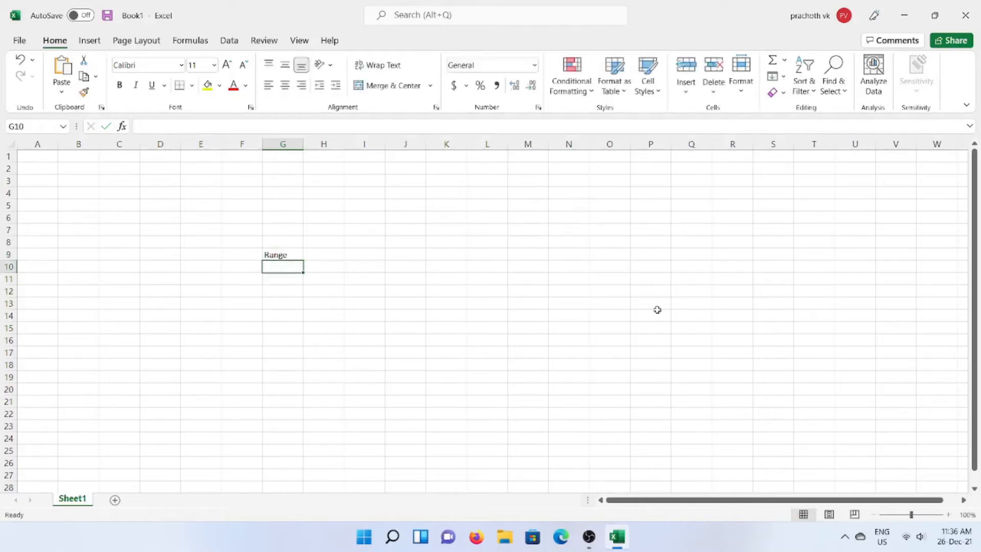
click(279, 254)
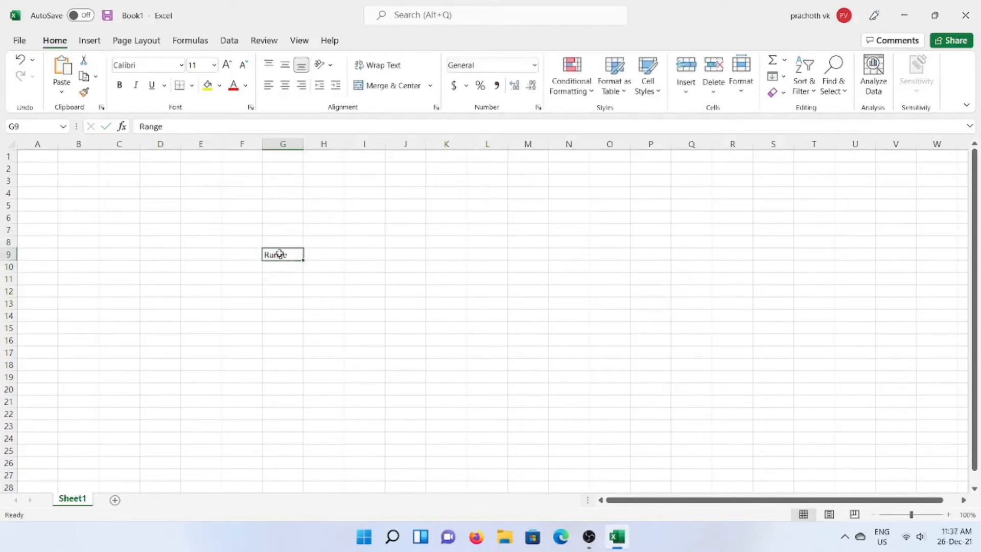
key(Delete)
Select two rectangular blocks of cells in the middle of the sheet as example ranges
drag(242, 218, 451, 379)
drag(705, 230, 482, 375)
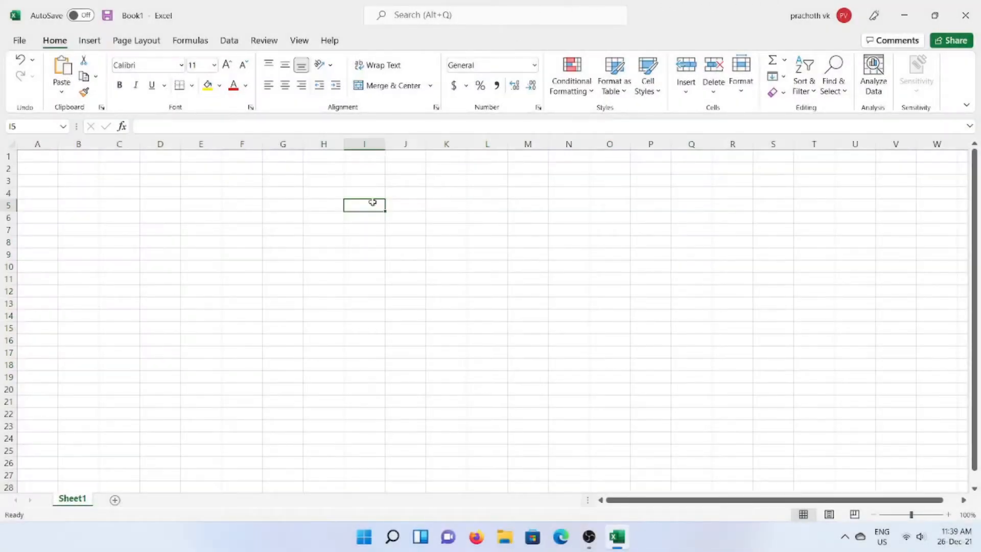
Label two cells with their own addresses, entering J5 in cell J5 and Q18 in cell Q18
click(399, 211)
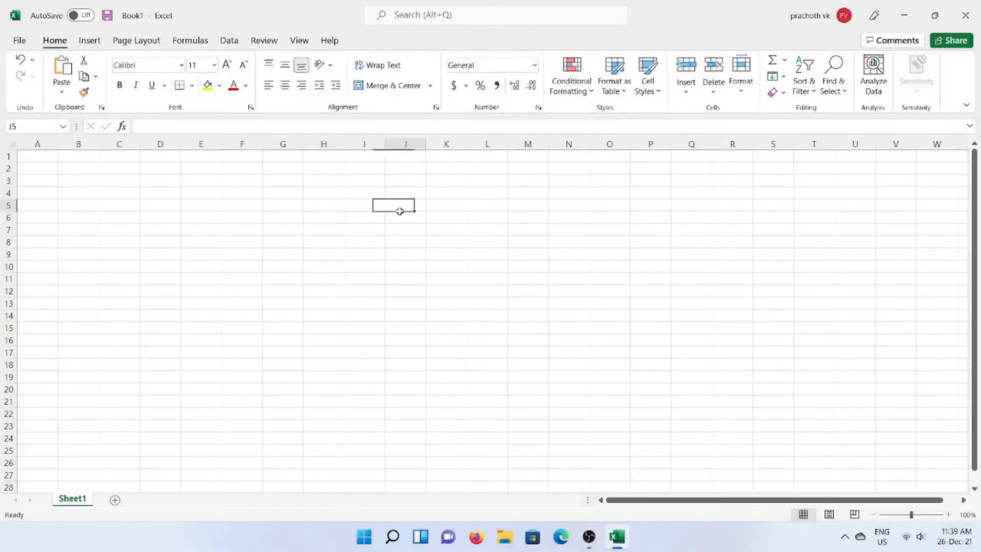
text(J5)
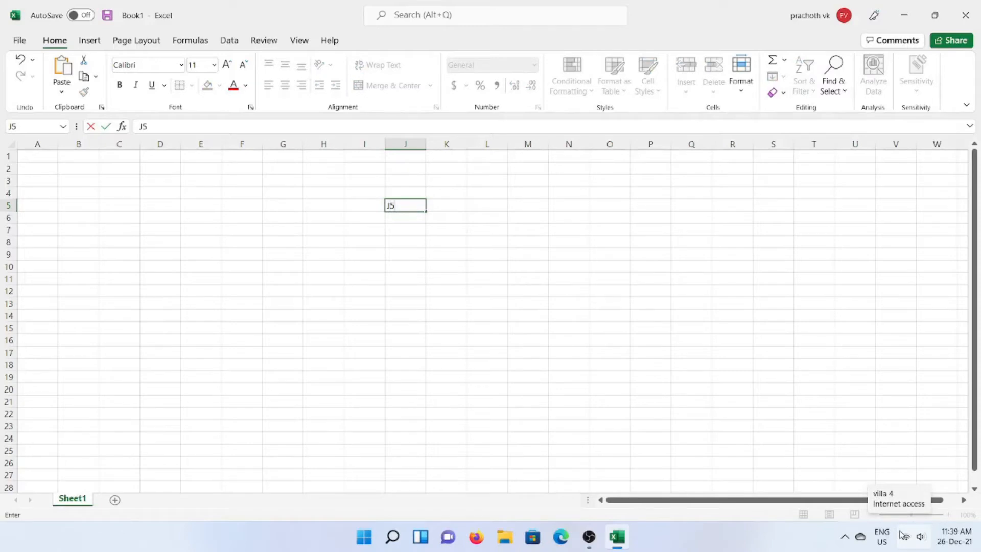
click(703, 364)
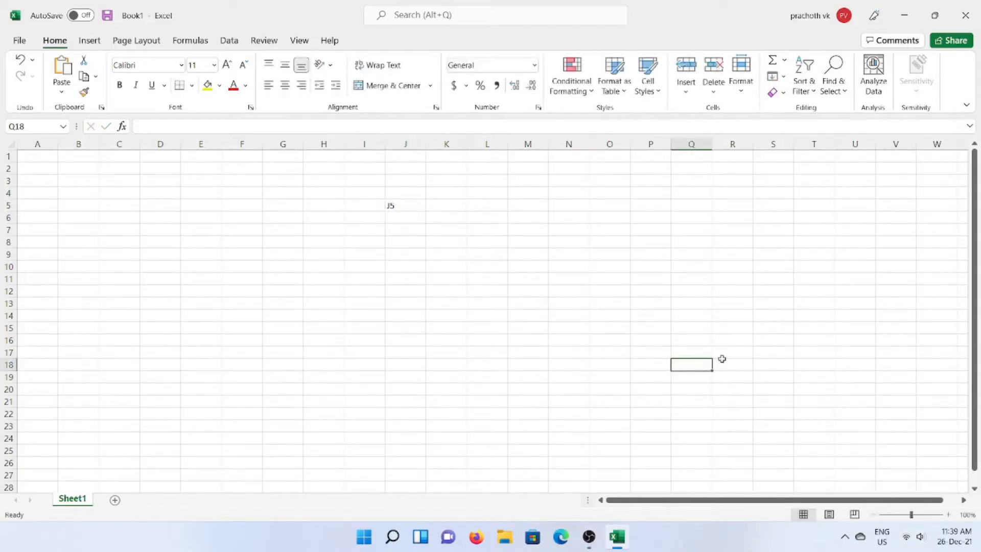
text(q18)
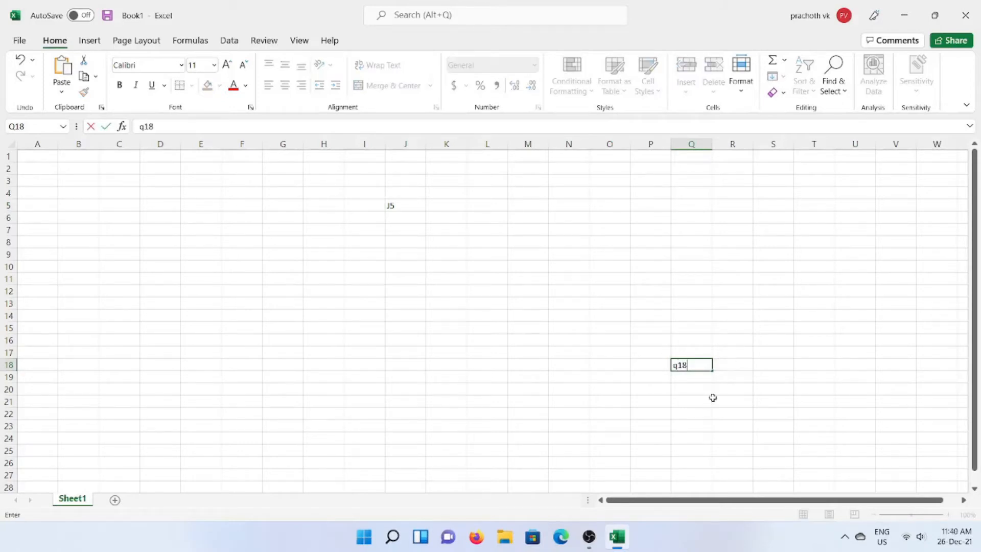
key(BackSpace)
key(BackSpace)
text(18)
key(Return)
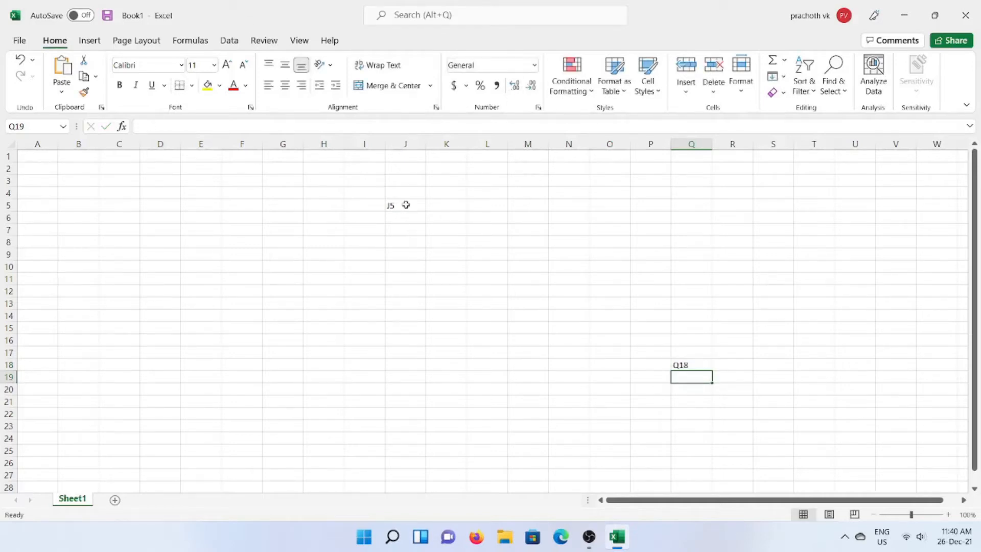
Select the range J5:Q18 and enter its reference, J5:q18, in cell K7
drag(405, 204, 690, 364)
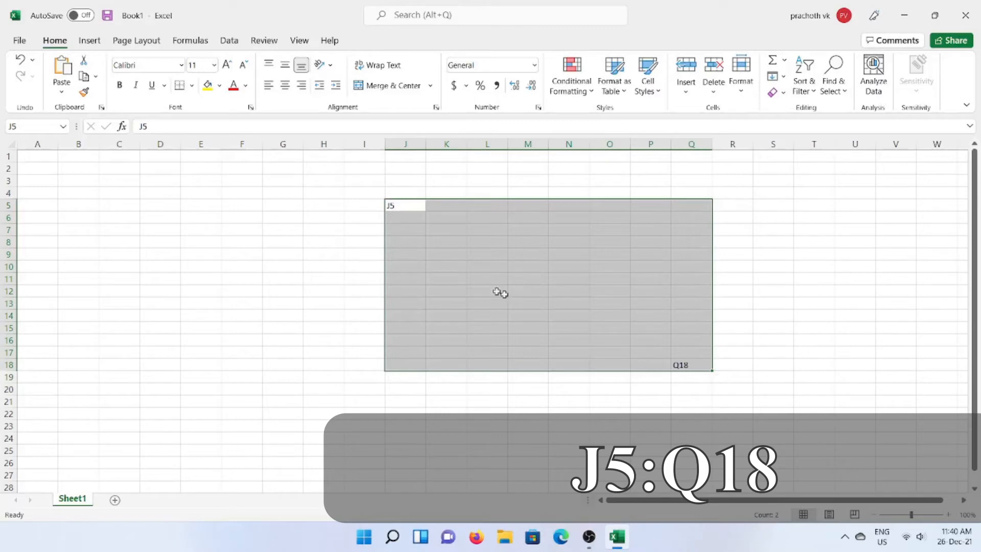
click(446, 233)
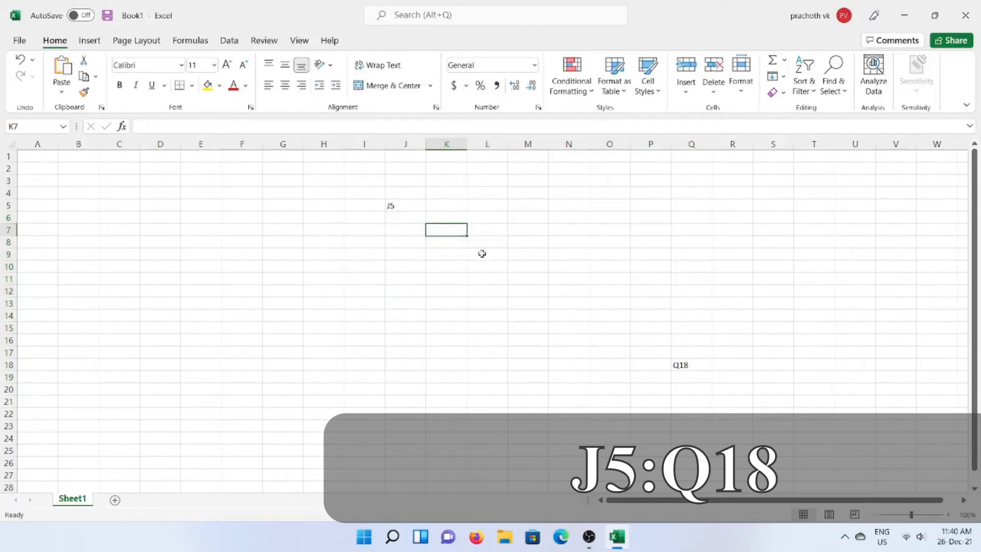
text(J5:q1)
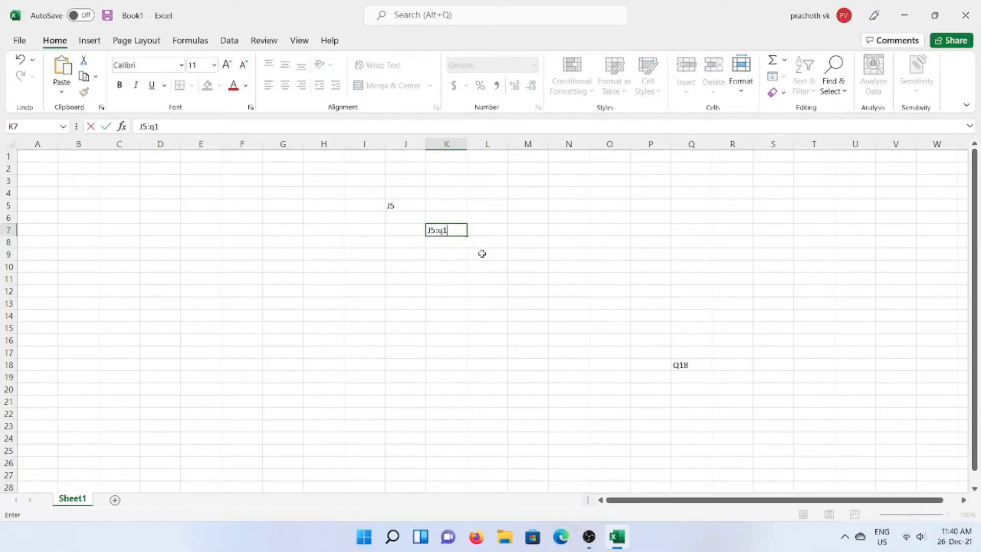
text(8)
key(Return)
Edit cell K7 to put an equals sign in front of the range reference
click(448, 232)
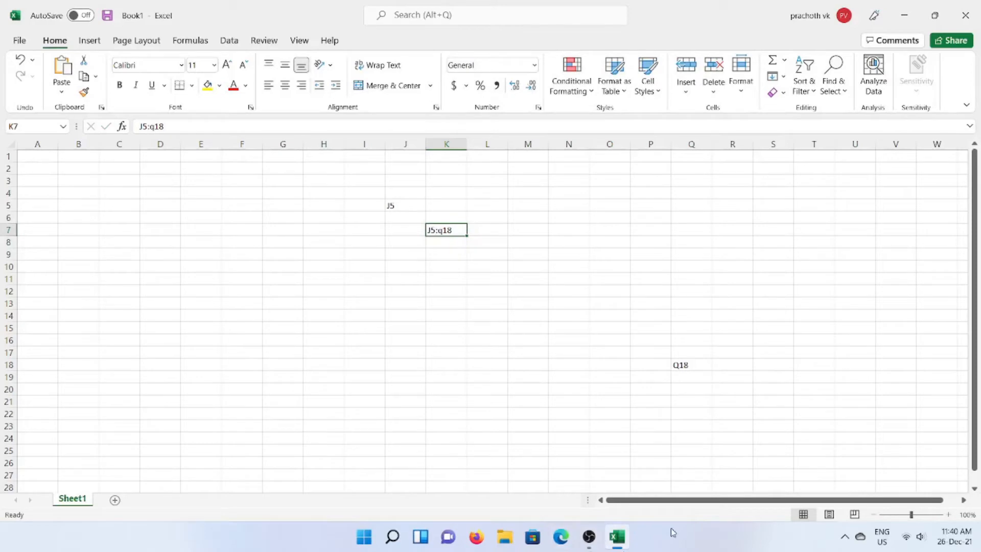
double_click(429, 229)
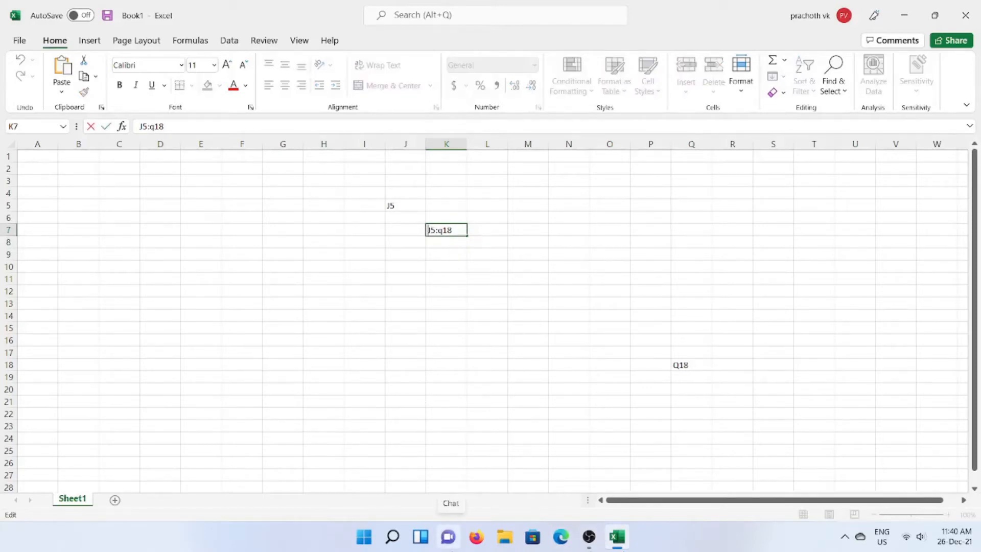
text(=)
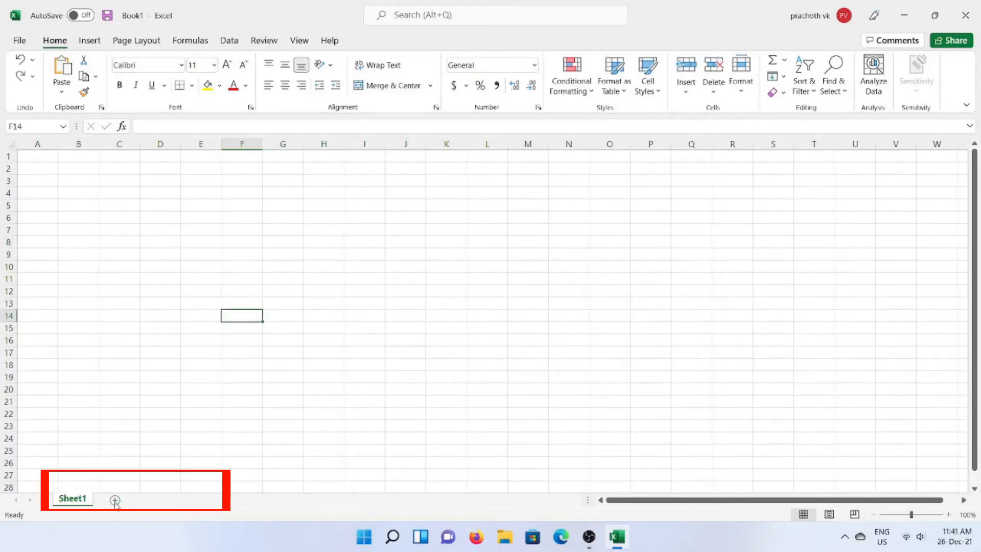
Add two new worksheets to the workbook, and return to cell A1 of Sheet1
click(115, 500)
click(155, 499)
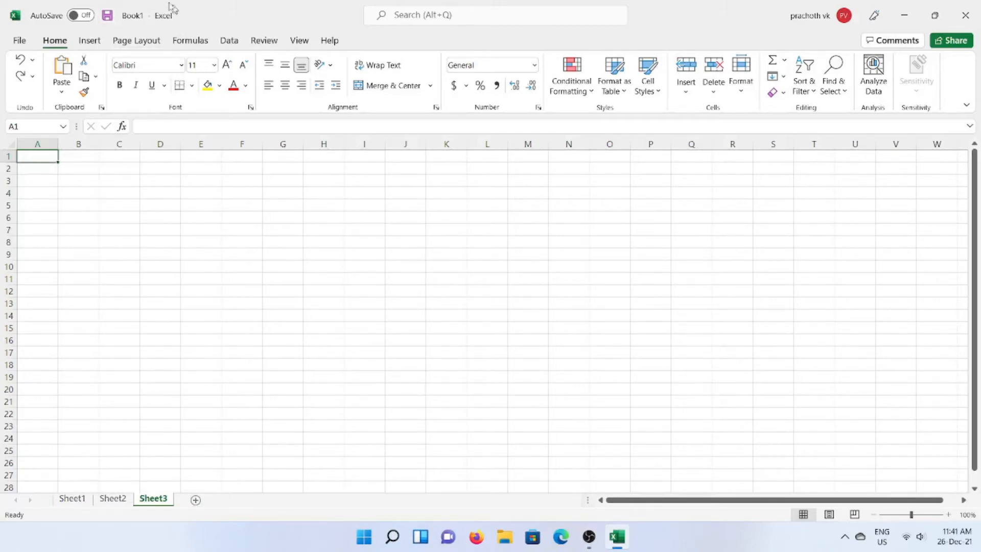
click(70, 498)
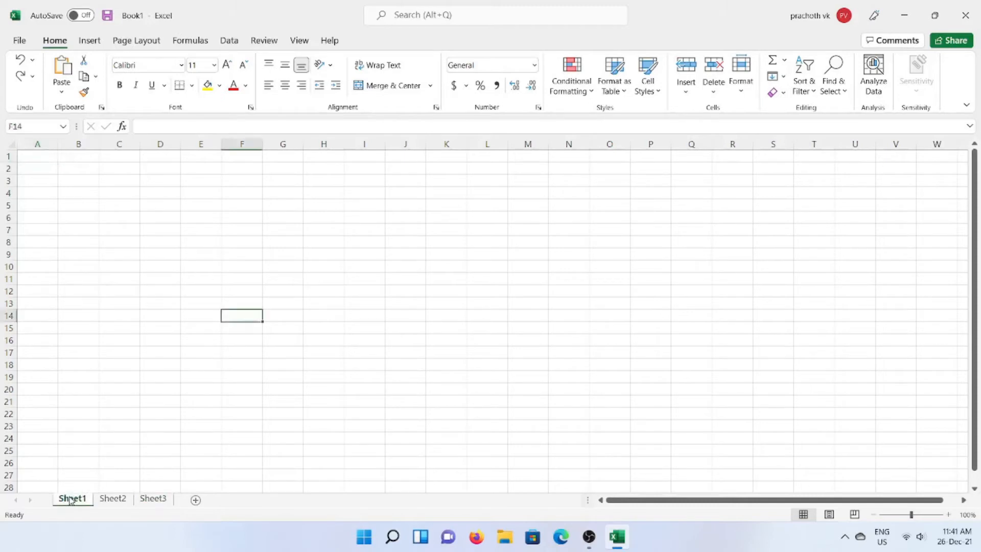
click(46, 155)
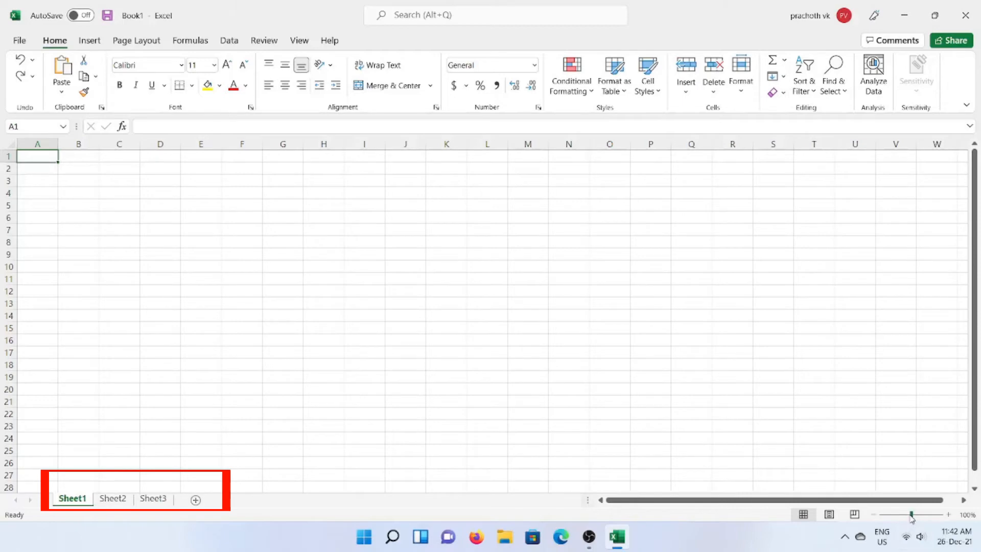
Enter the title Books Inventory in cell A1
drag(911, 517, 942, 513)
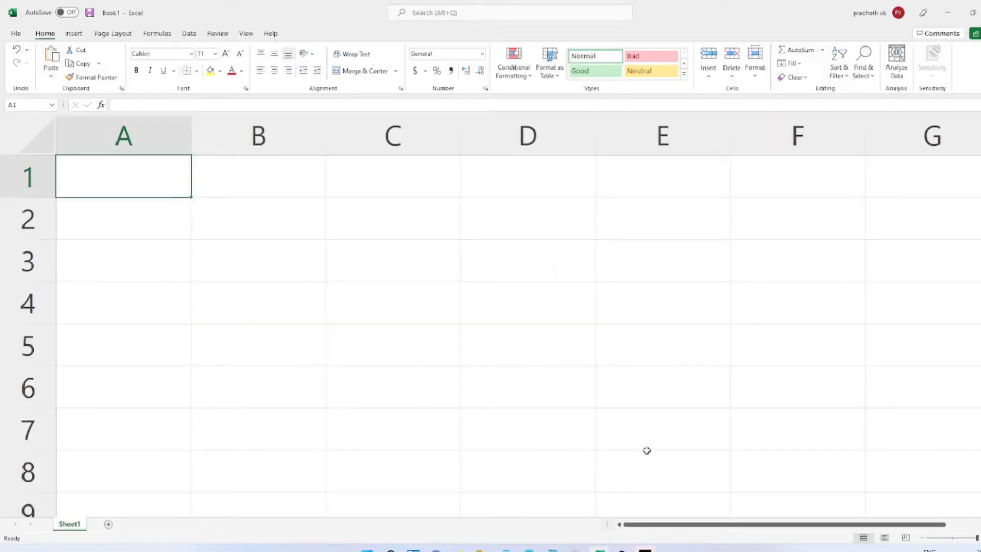
mouse_move(622, 549)
text(B)
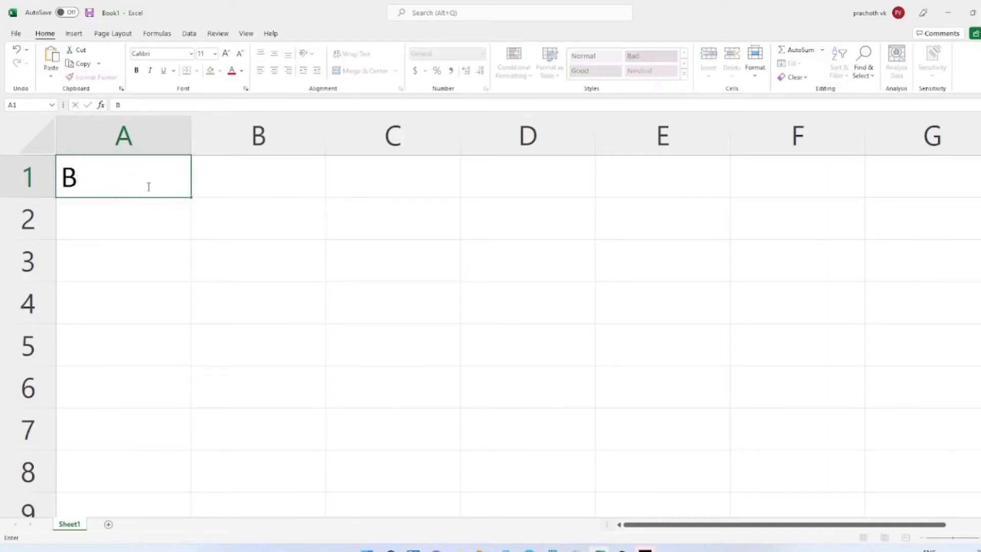
text(ooka)
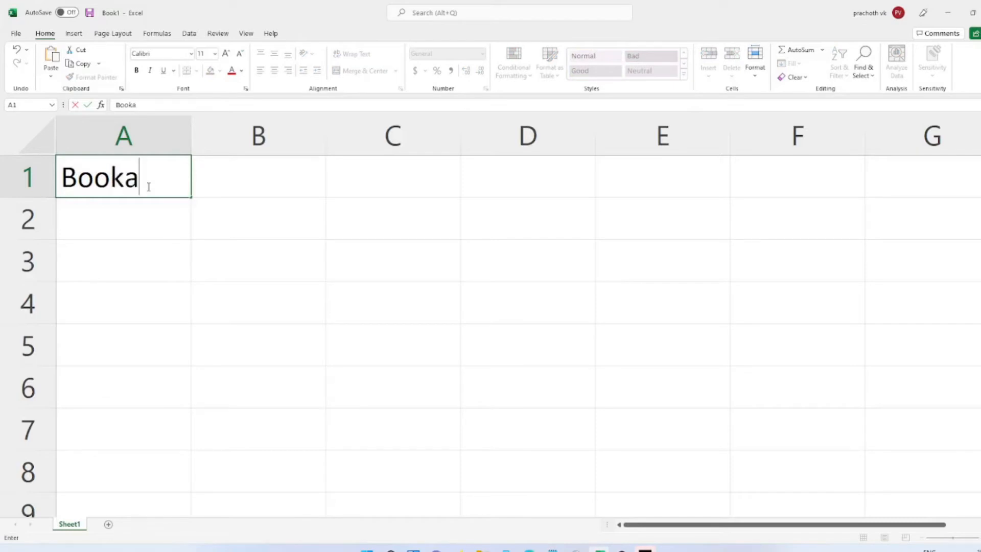
key(BackSpace)
text(s Inventory)
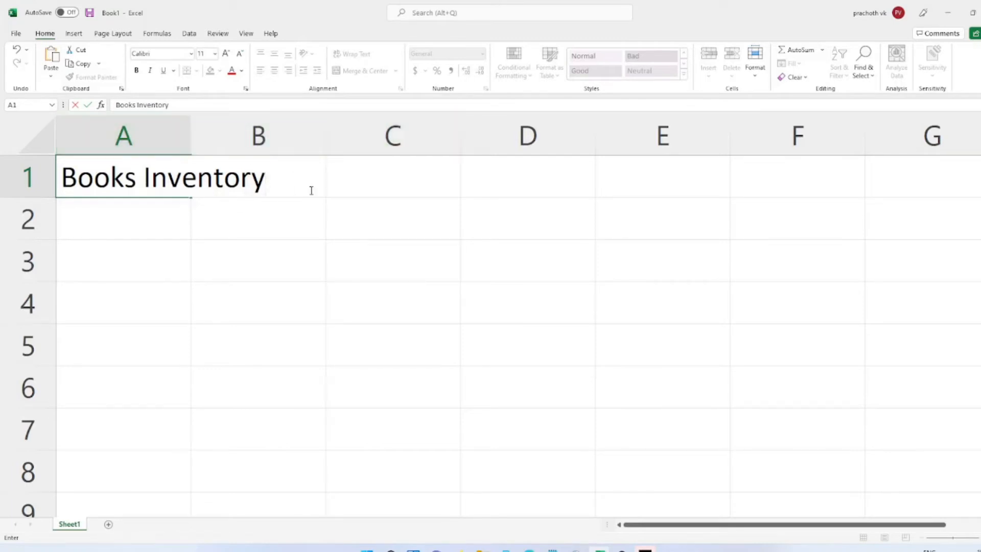
key(Return)
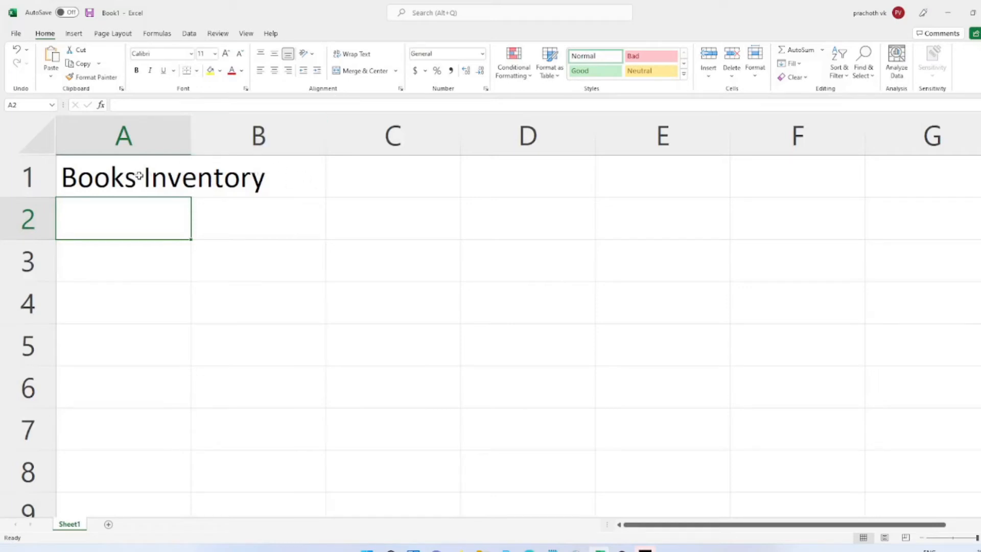
Enter the word test in cell B1, beside the overflowing title
drag(136, 175, 281, 191)
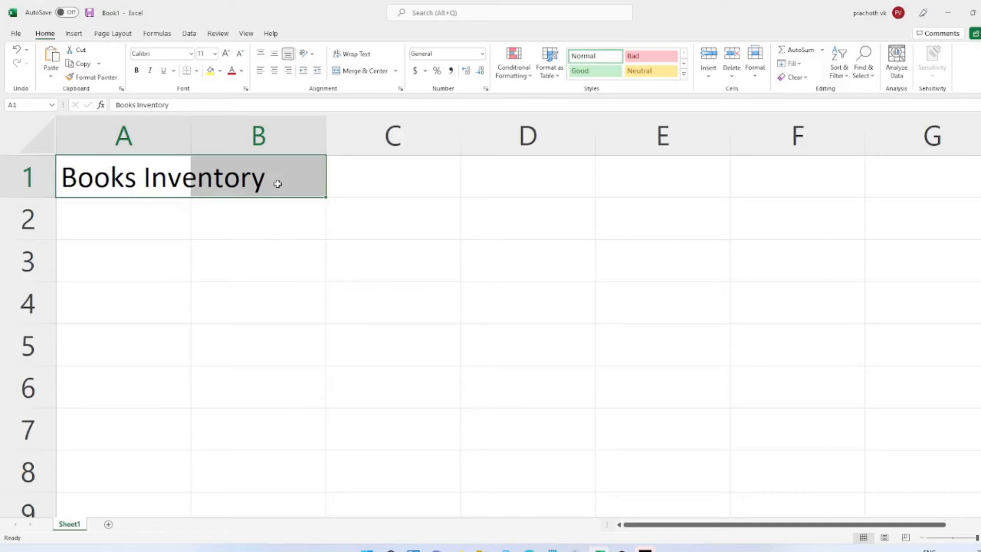
click(277, 184)
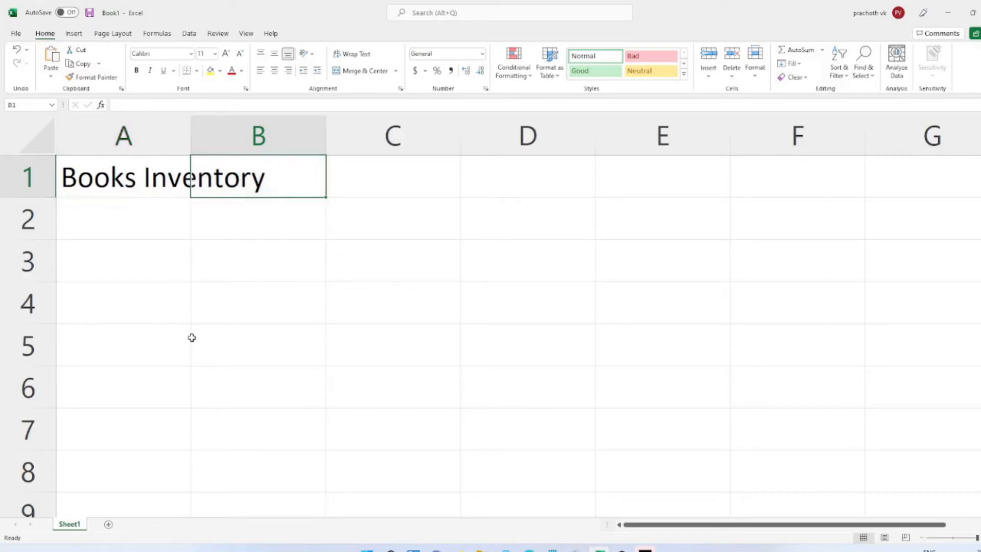
text(test)
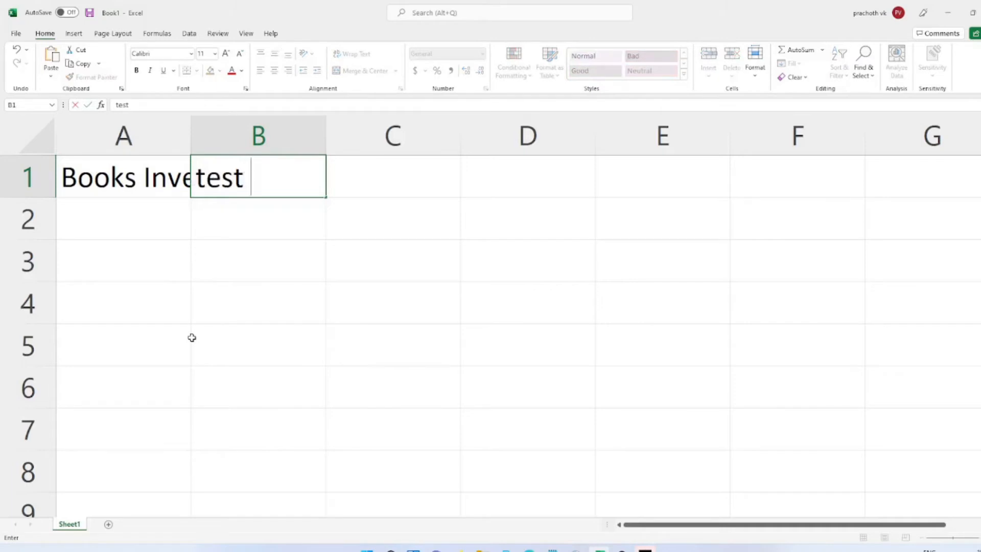
key(Return)
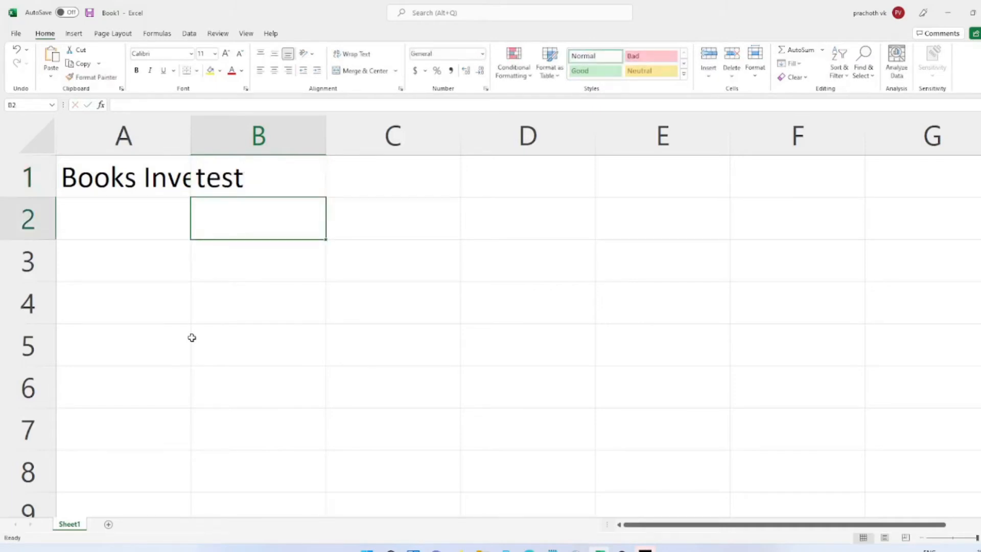
Compare the contents of cells A1 and B1, and clear the test text from B1
click(252, 192)
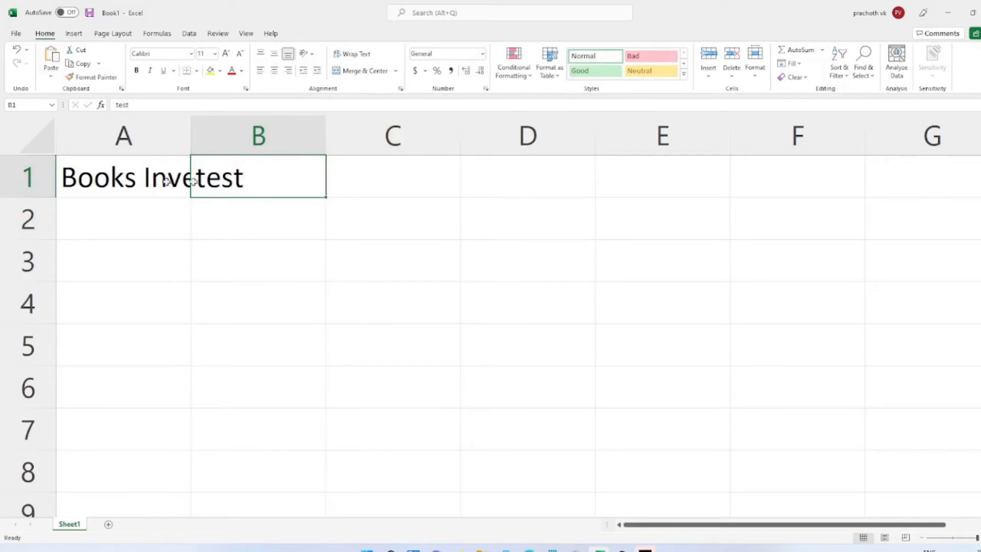
click(102, 174)
click(219, 176)
click(129, 177)
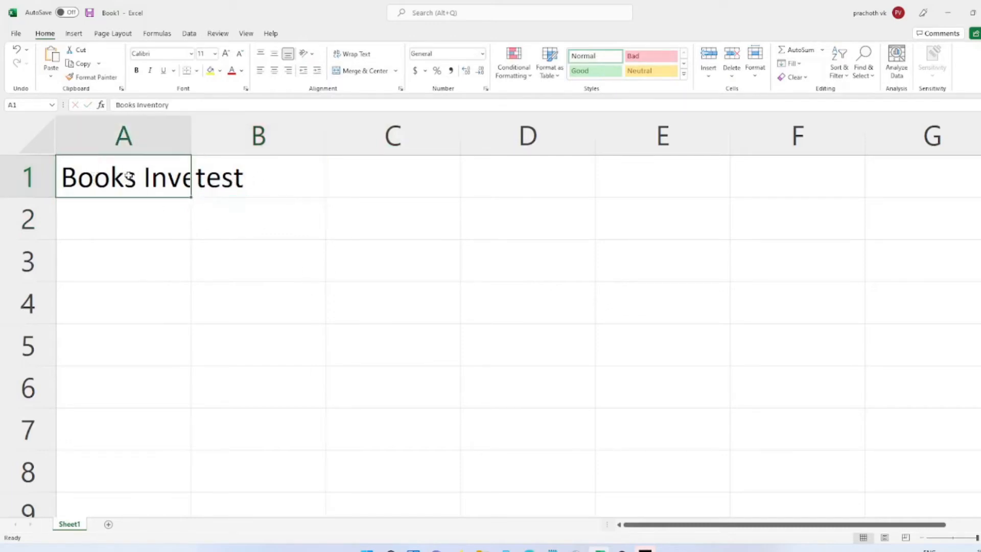
click(250, 175)
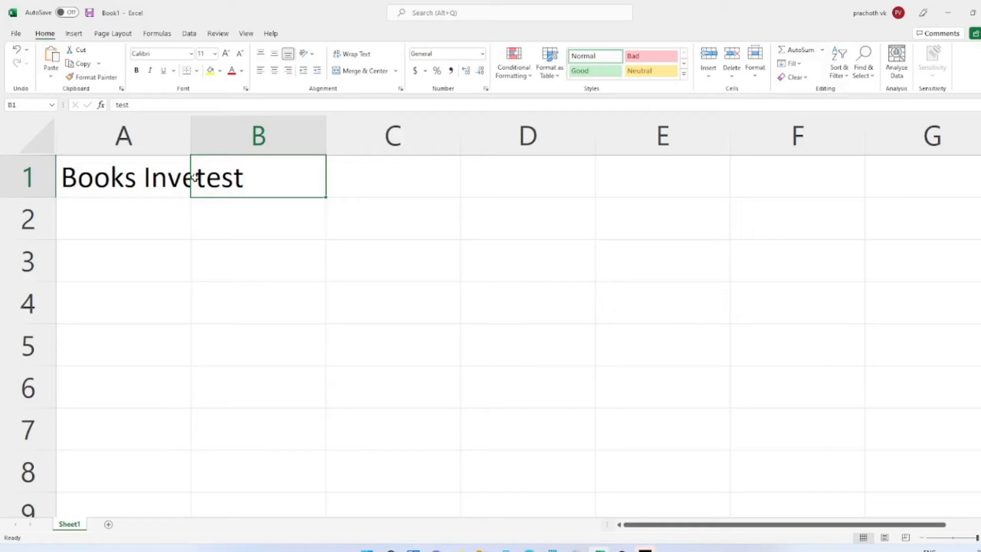
key(Delete)
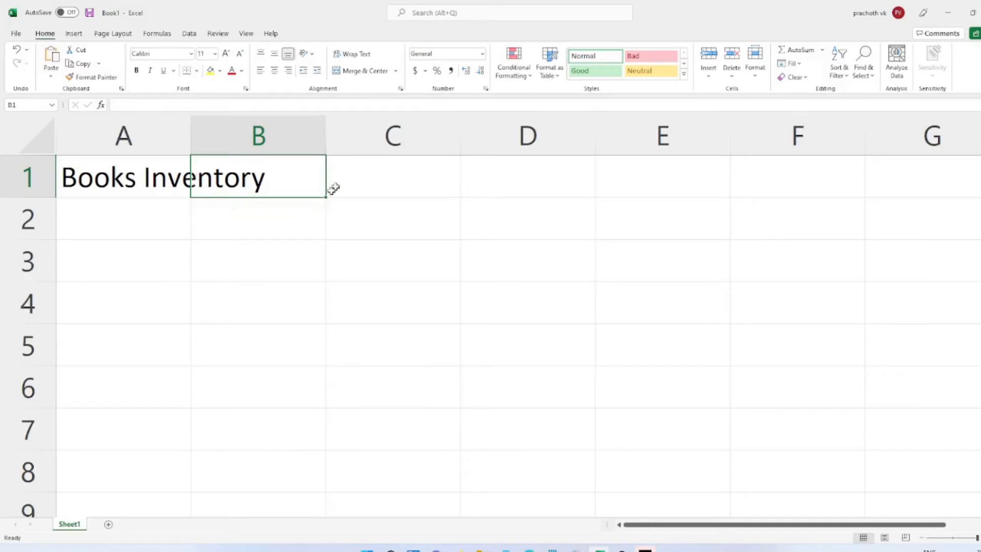
Make column A slightly narrower, keeping the title cell A1 selected
click(215, 200)
click(189, 186)
click(192, 189)
key(Left)
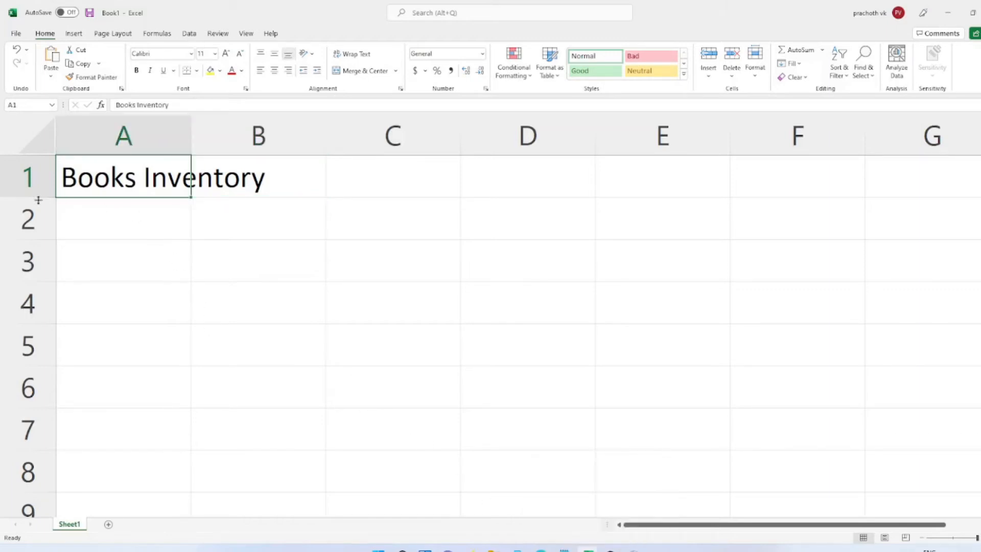
click(164, 139)
mouse_move(190, 130)
mouse_down()
mouse_move(277, 138)
mouse_move(190, 141)
mouse_move(328, 136)
mouse_move(182, 123)
mouse_up()
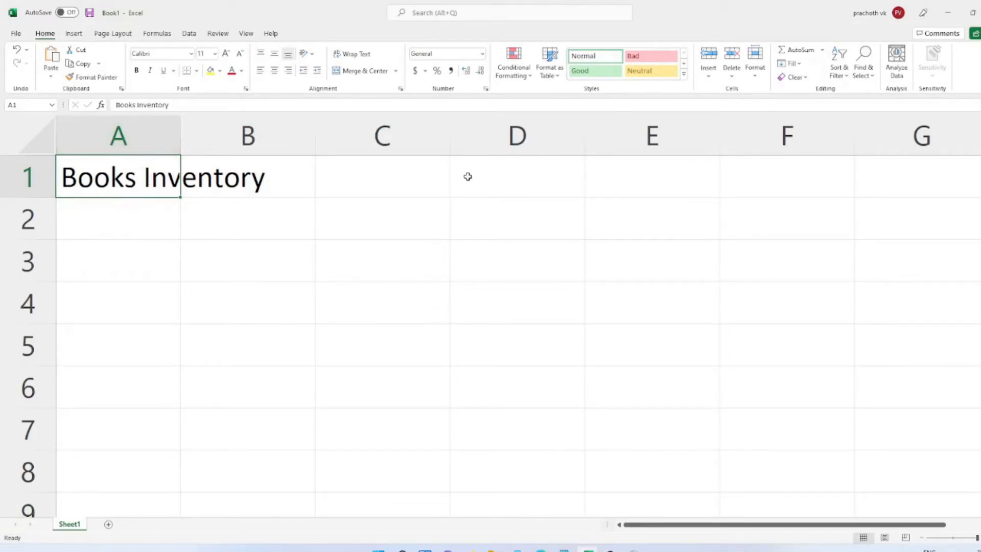
Move the active cell down one row at a time from A1 to A5, and back up to A1
key(Return)
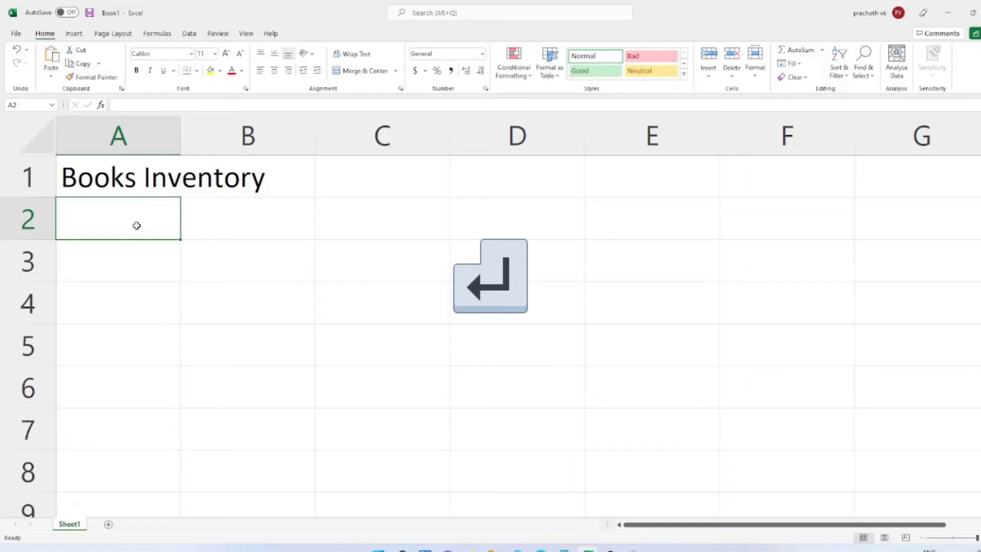
key(Return)
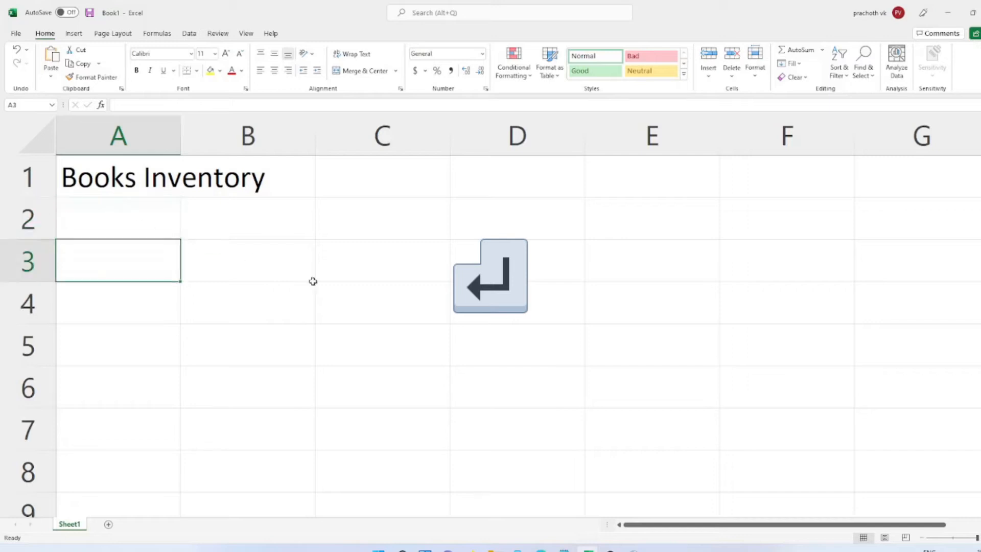
key(Return)
key(Return)
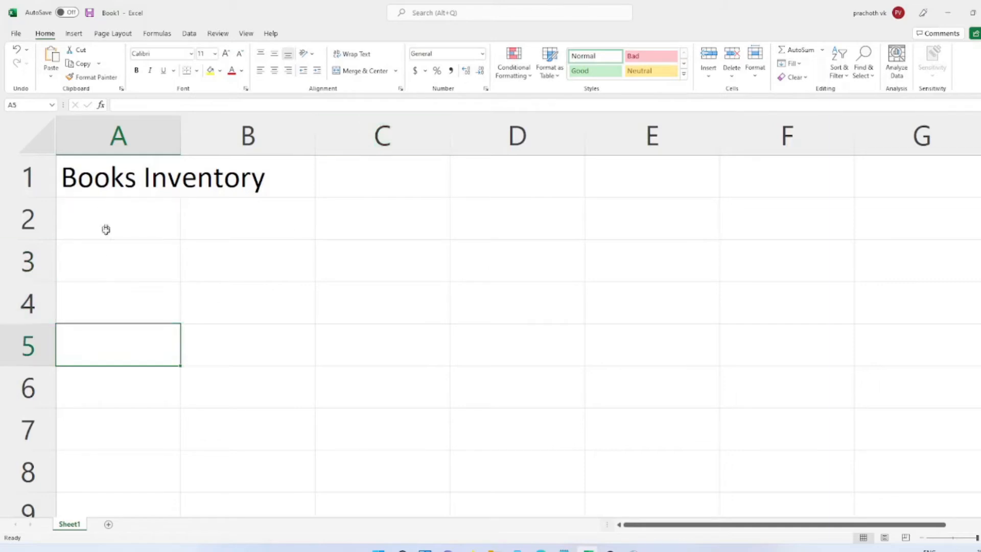
key(shift+Return)
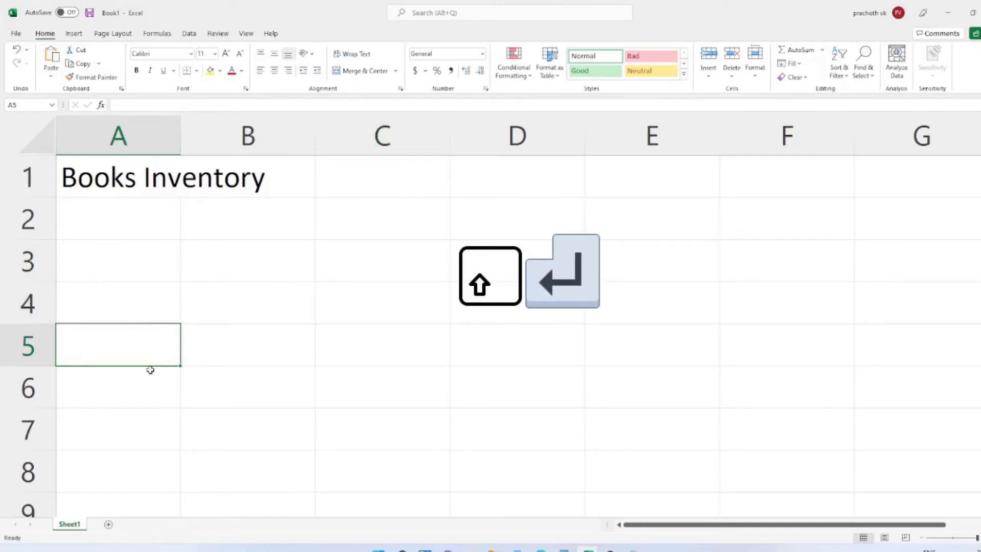
key(shift+Return)
key(shift+Return)
key(shift+Return)
key(shift+Return)
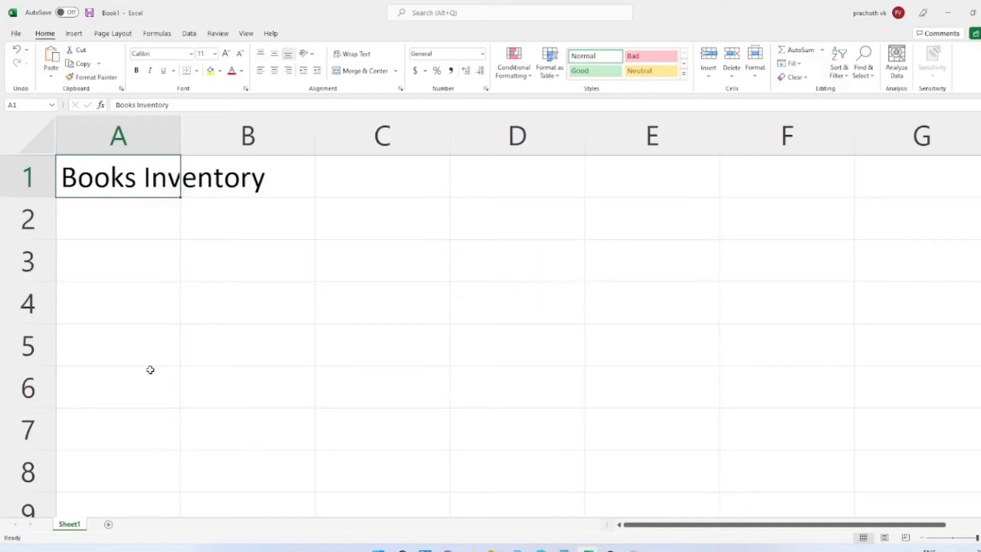
Fill cells B1, C1 and D1 with the sample text dgfsdfs, rtoojgf and ryrtr, ending on cell E1
key(Tab)
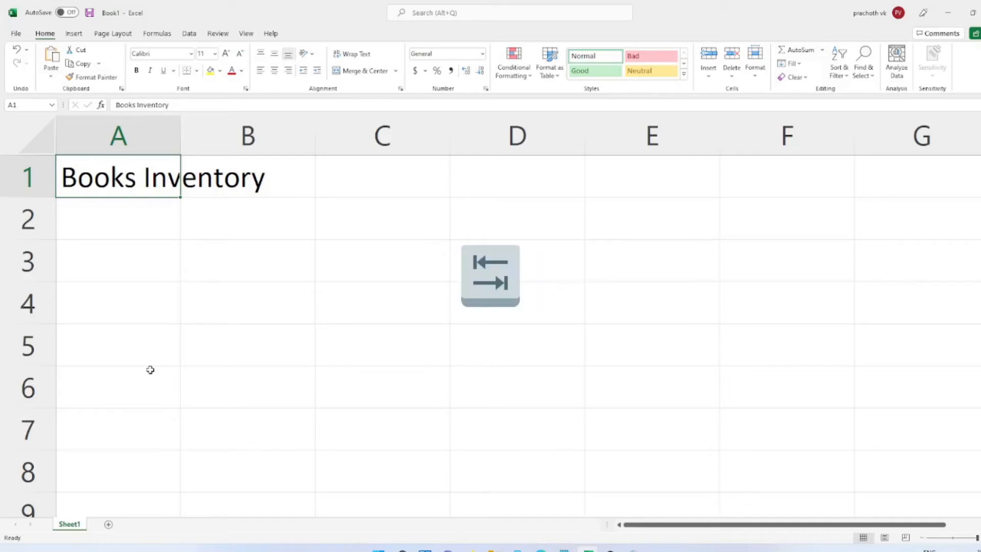
text(dgfsdfs)
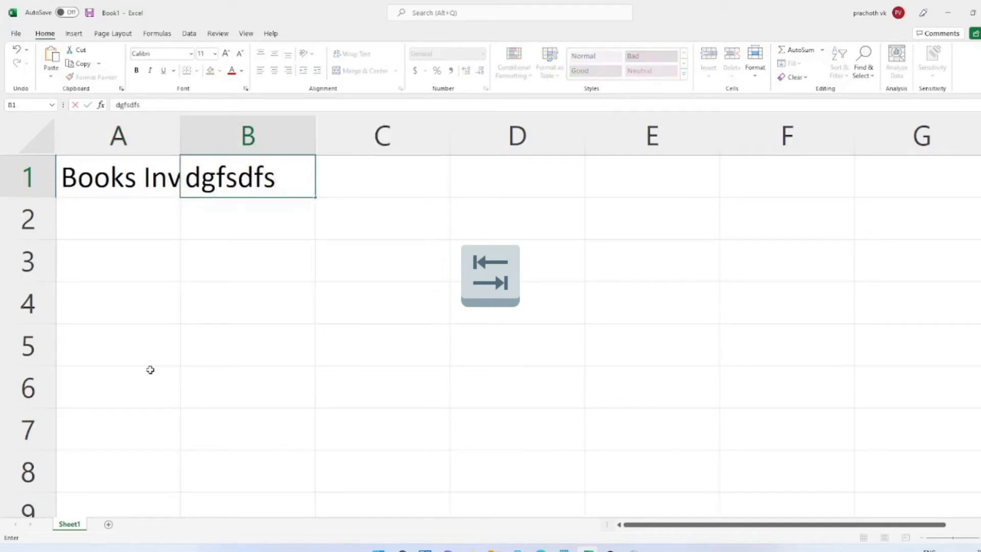
key(Left)
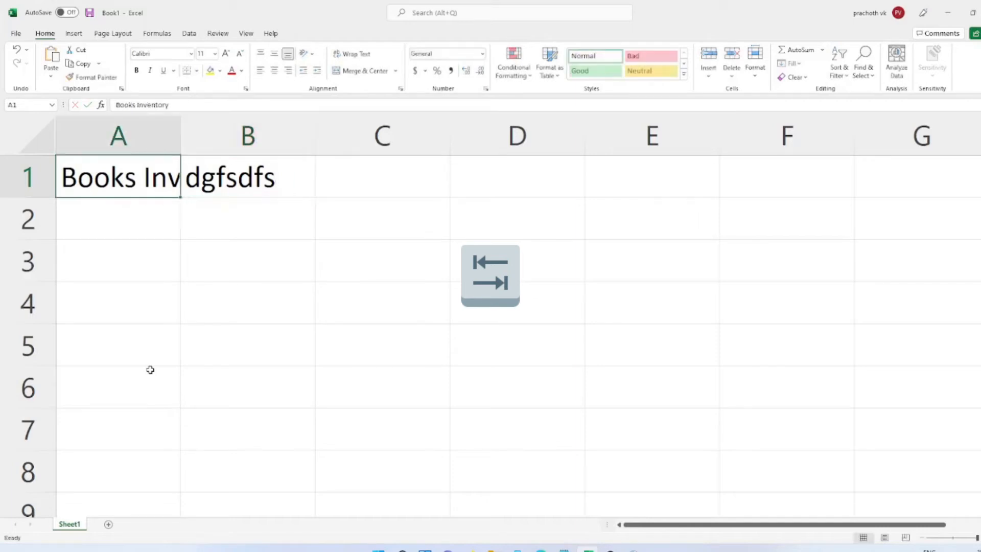
key(Right)
key(Tab)
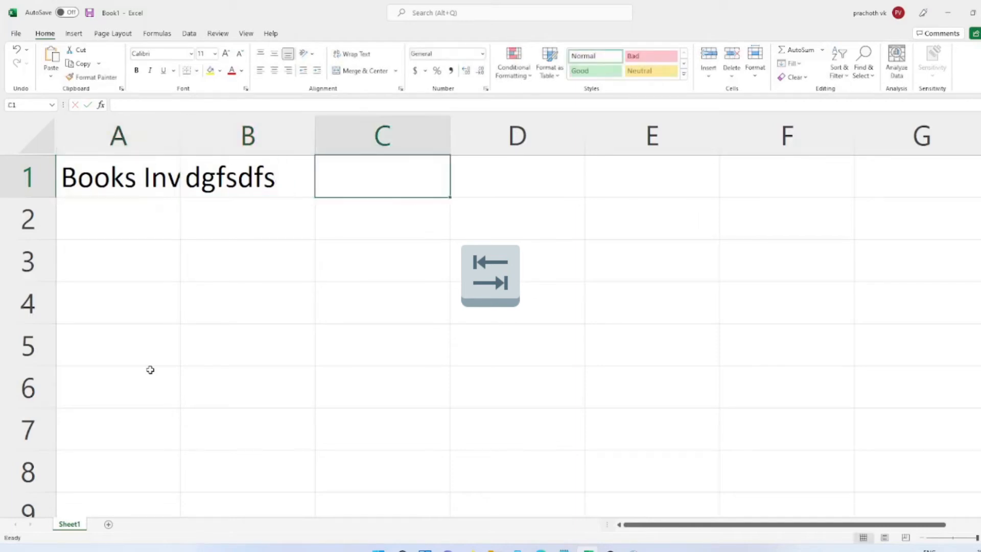
text(rtoojgf)
key(Tab)
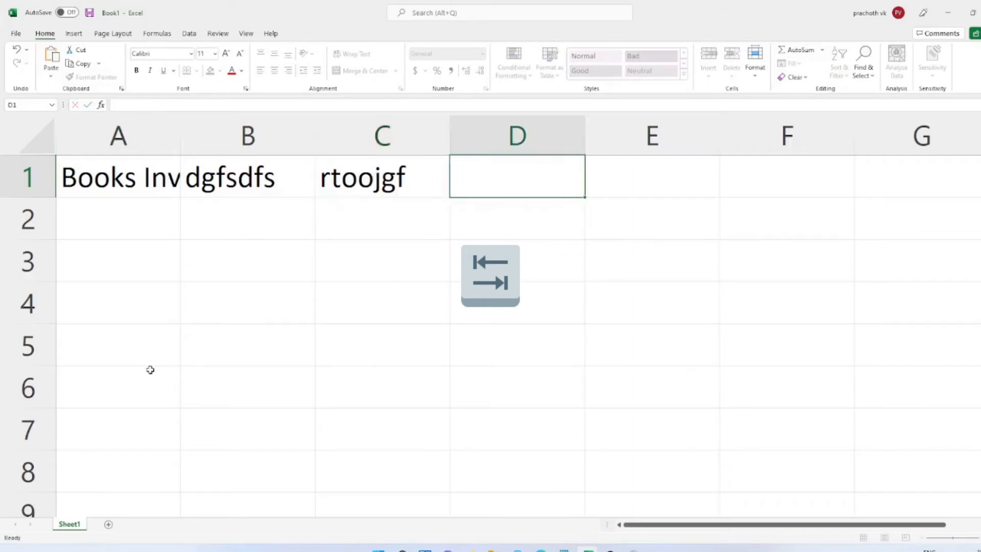
text(ryrtr)
key(Tab)
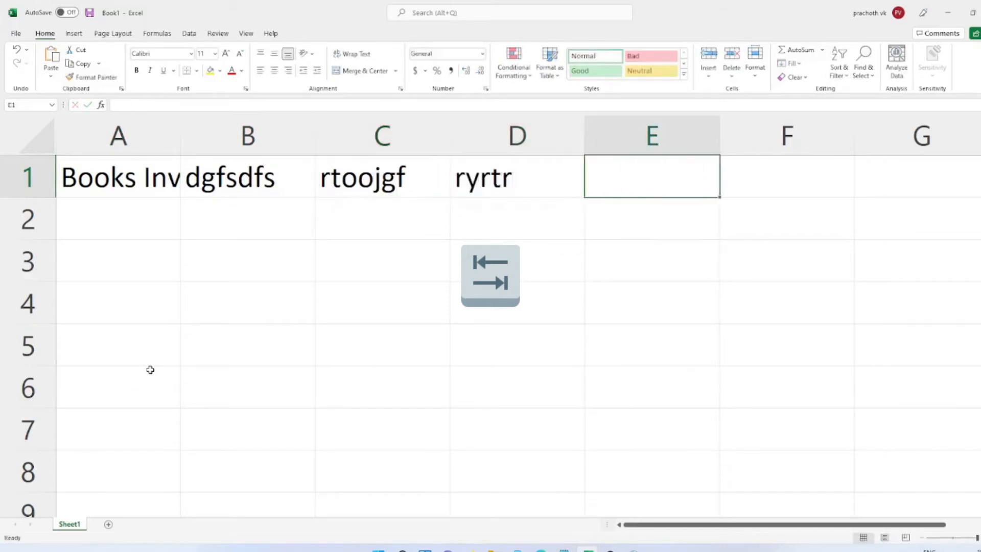
Move the active cell back along row 1 from E1 to A1
key(shift+Tab)
key(Tab)
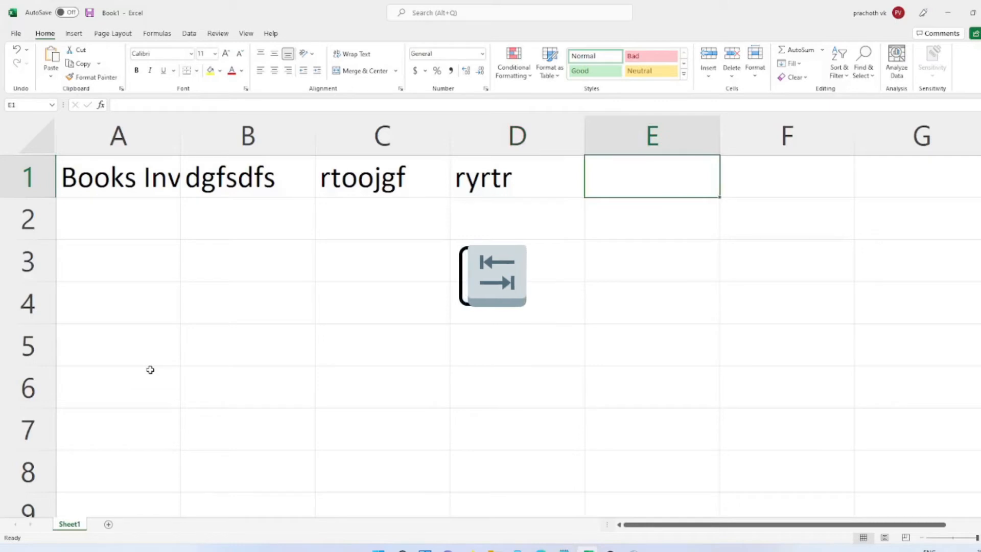
key(shift+Tab)
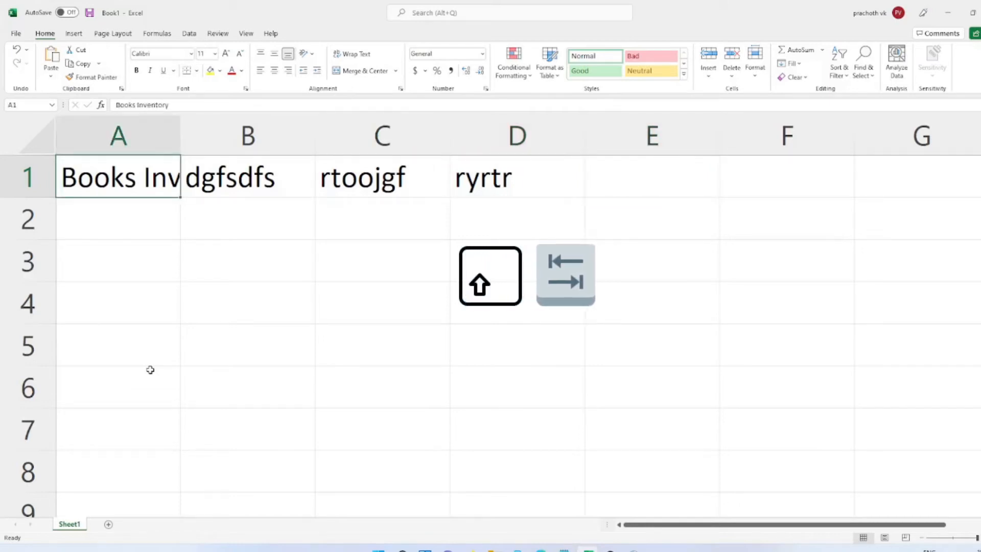
Clear the sample text from cells B1 to D1
key(Tab)
key(shift+Right)
key(shift+Right)
key(Delete)
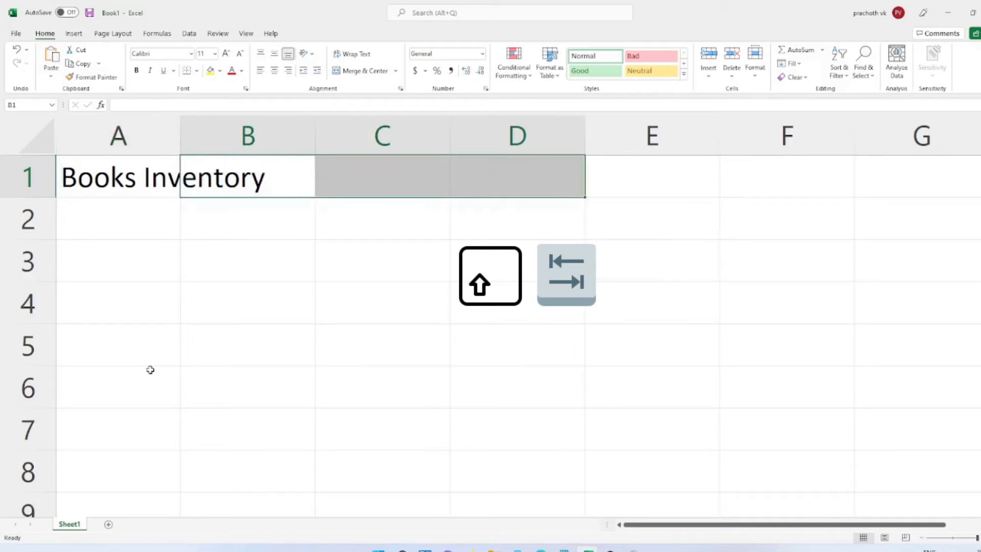
Starting from A2, move the active cell one cell at a time across to C2, down to C5, and back to A2
click(137, 222)
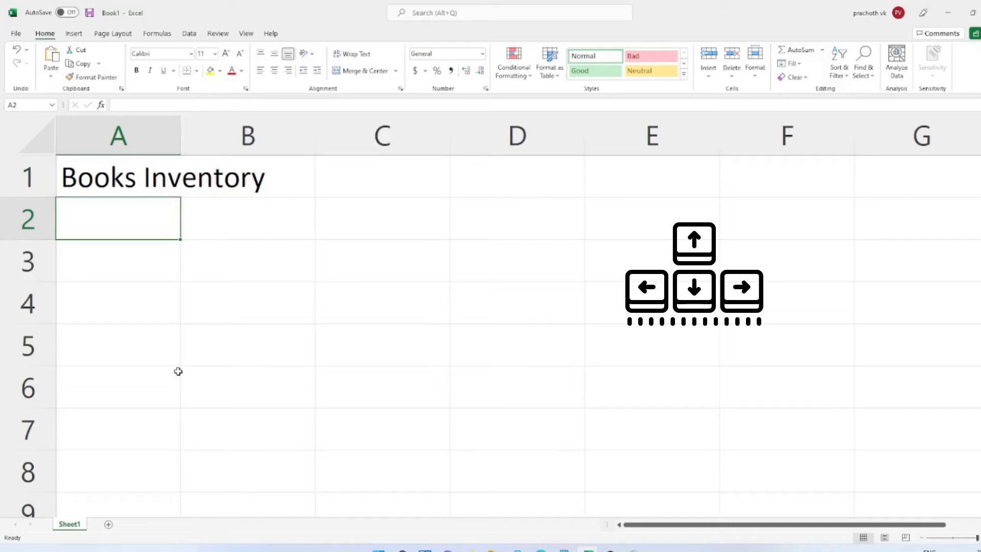
key(Right)
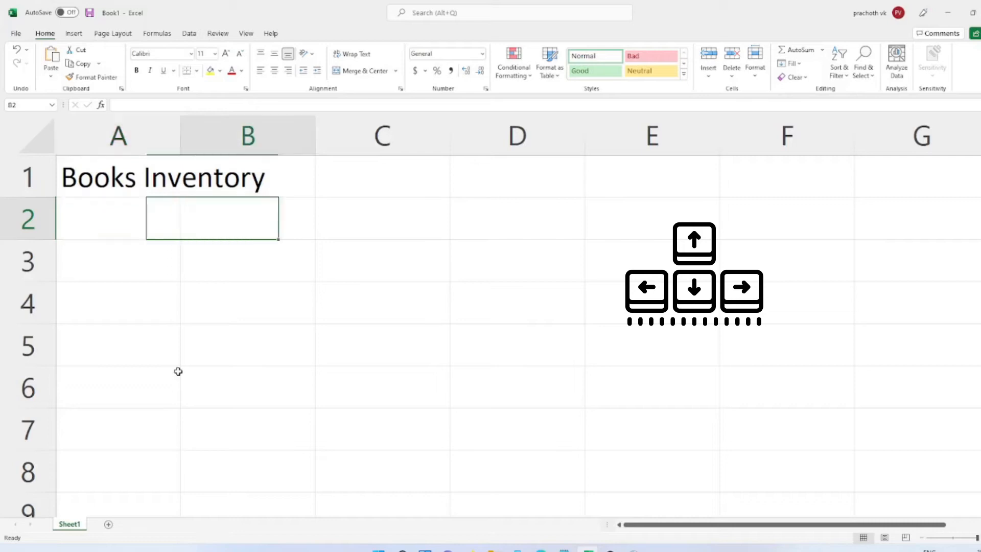
key(Right)
key(Down)
key(Down)
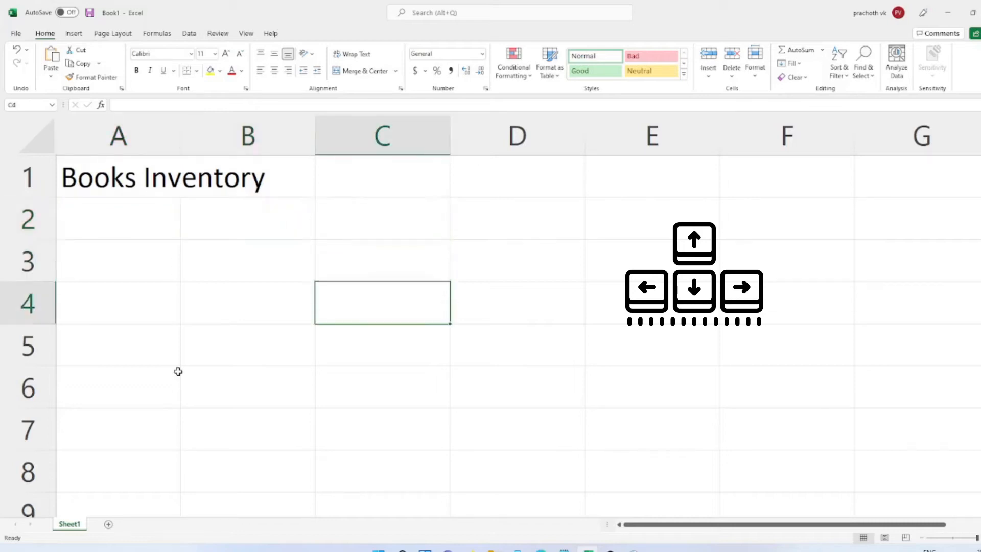
key(Down)
key(Up)
key(Up)
key(Up)
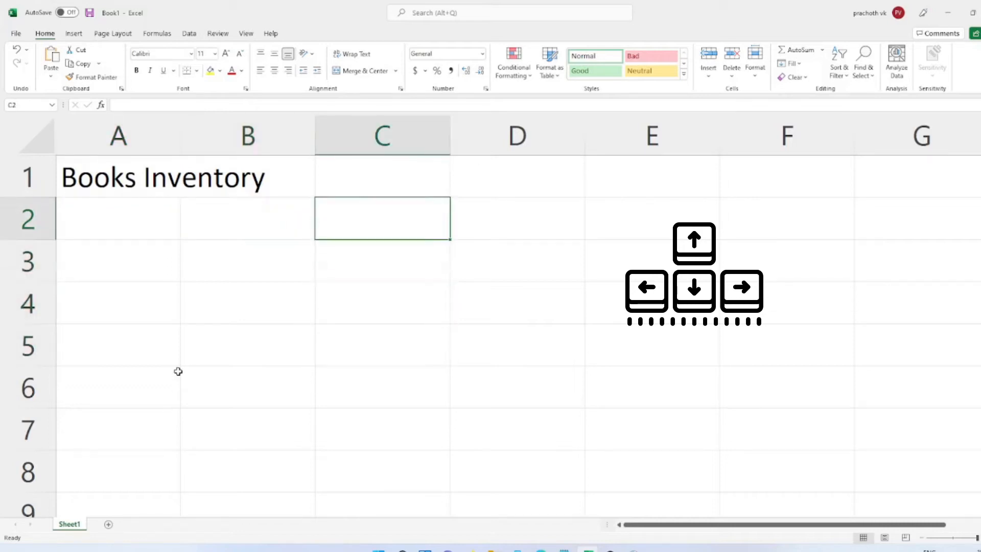
key(Left)
key(Left)
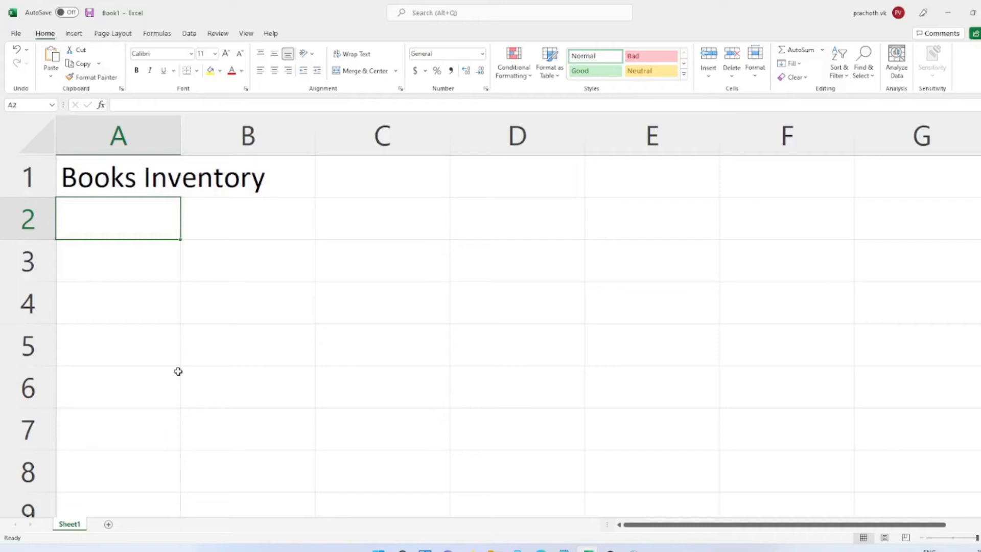
Select the individual cells F5, B7, D1, D5 and A1 one after another
click(790, 345)
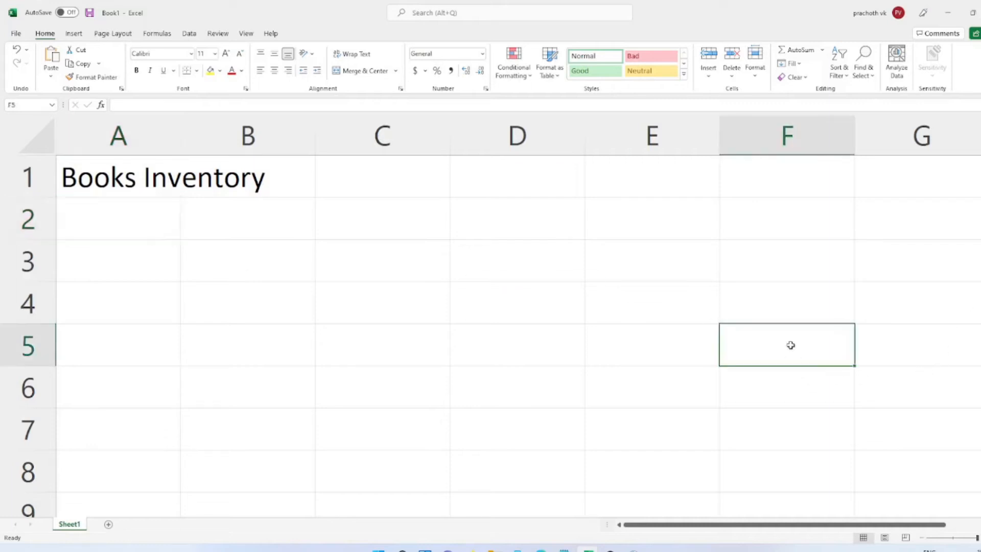
click(271, 413)
click(522, 191)
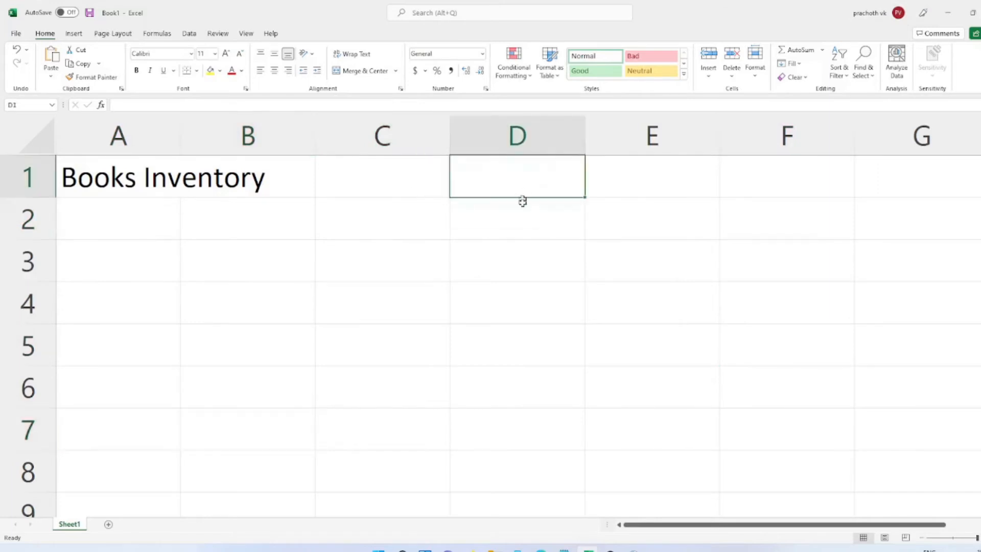
click(529, 331)
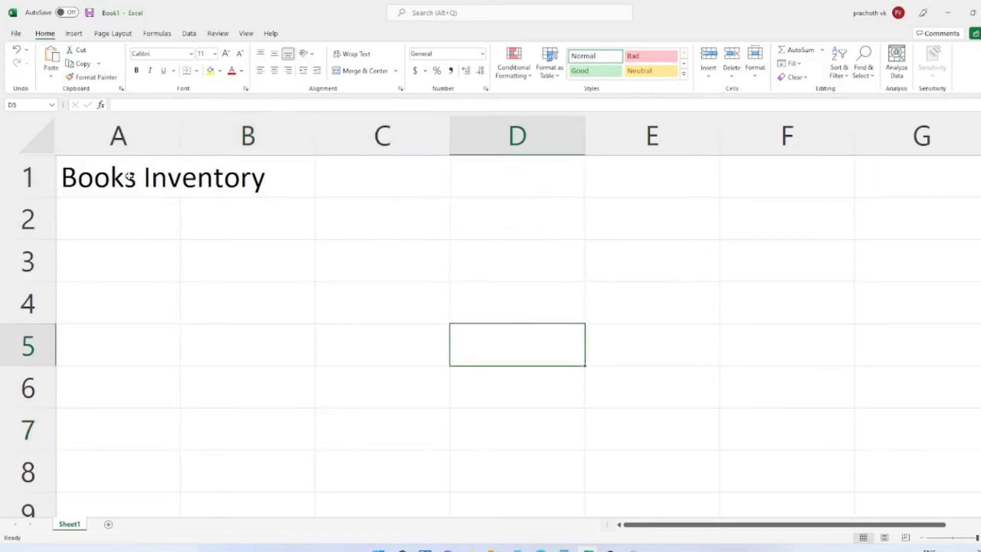
click(108, 184)
Enter the column headings Title, Year Purchased, Rating and Price in cells A2 to D2
click(118, 220)
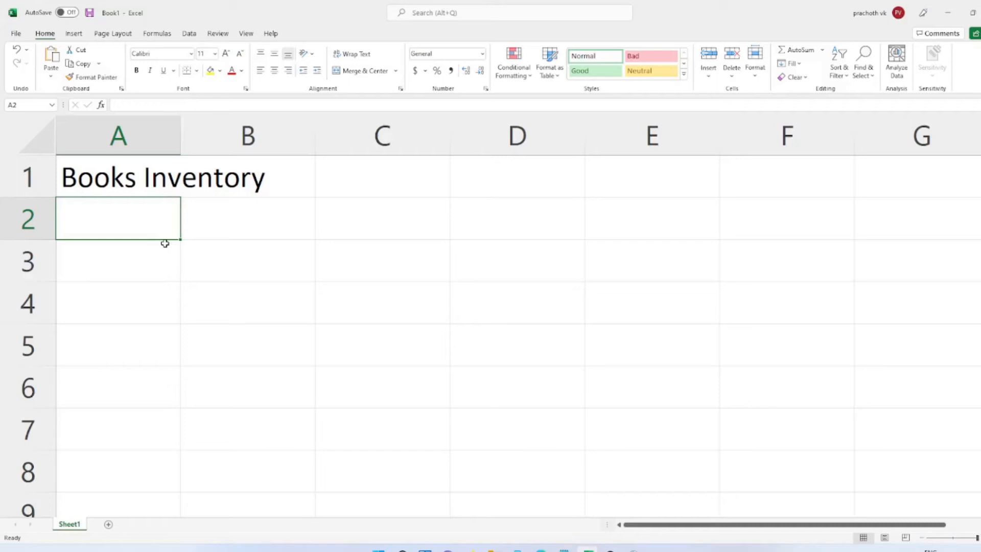
text(Title)
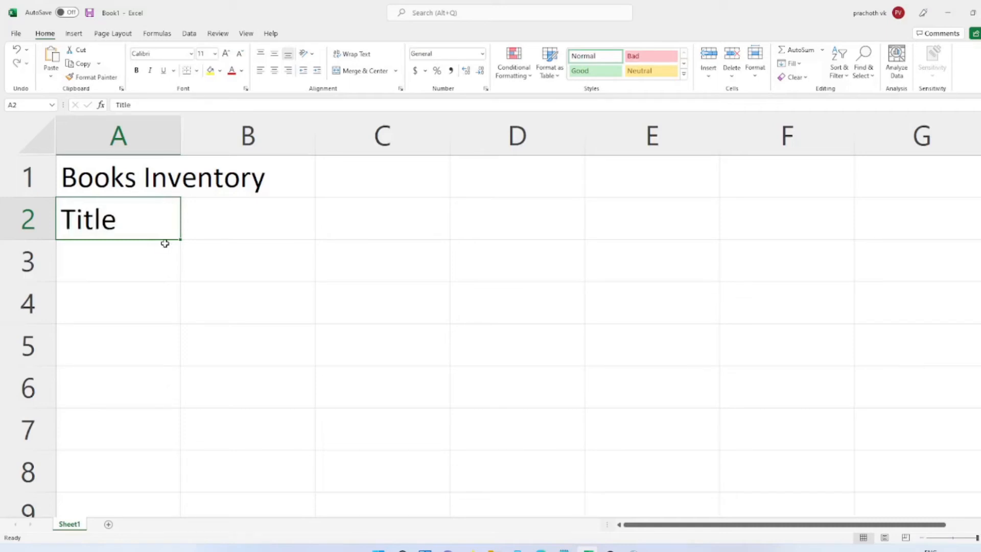
key(Tab)
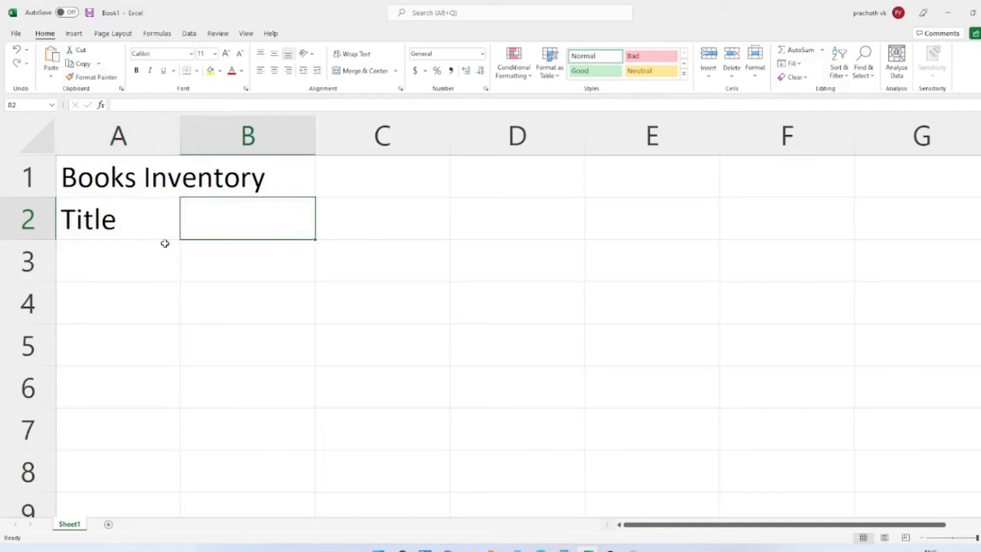
text(Year Purchased)
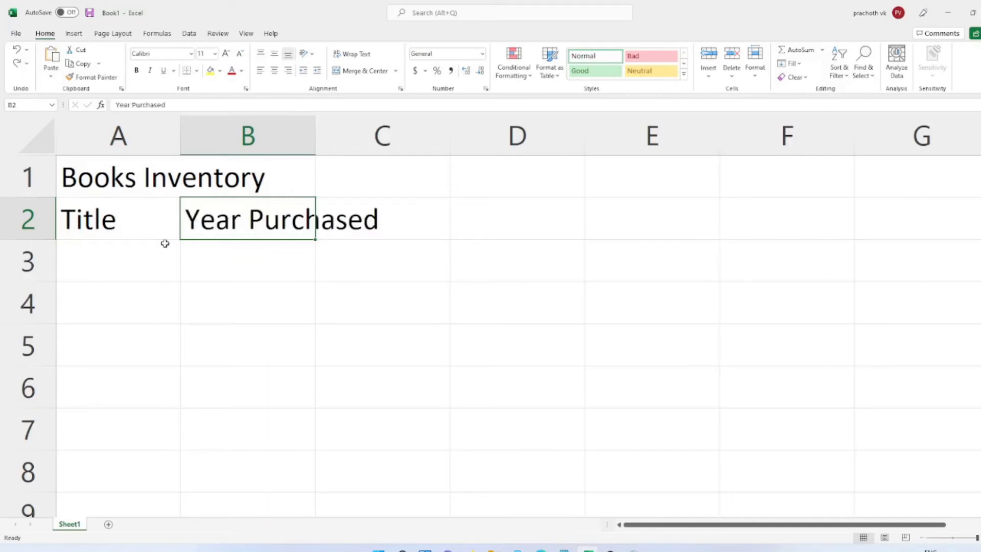
key(Tab)
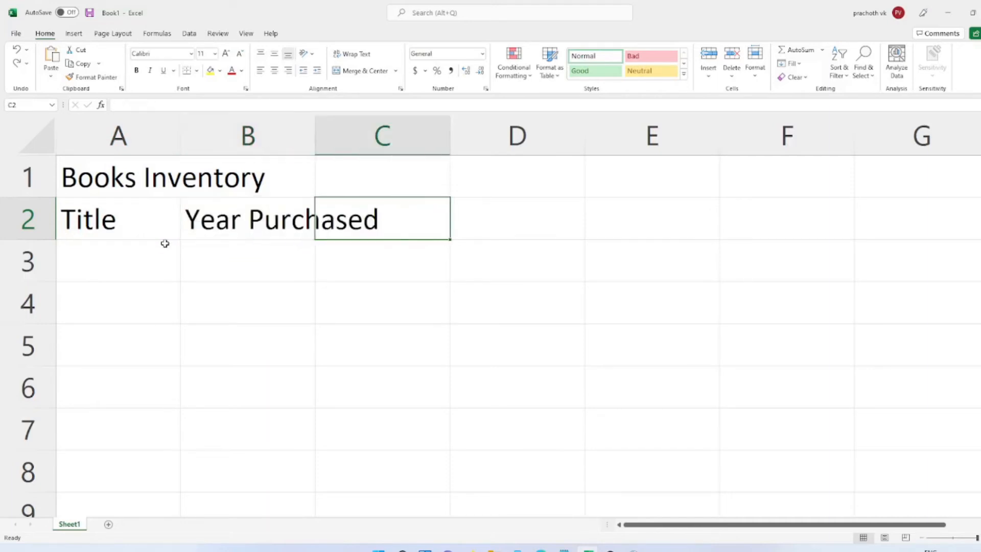
text(Rating)
key(Tab)
text(Price)
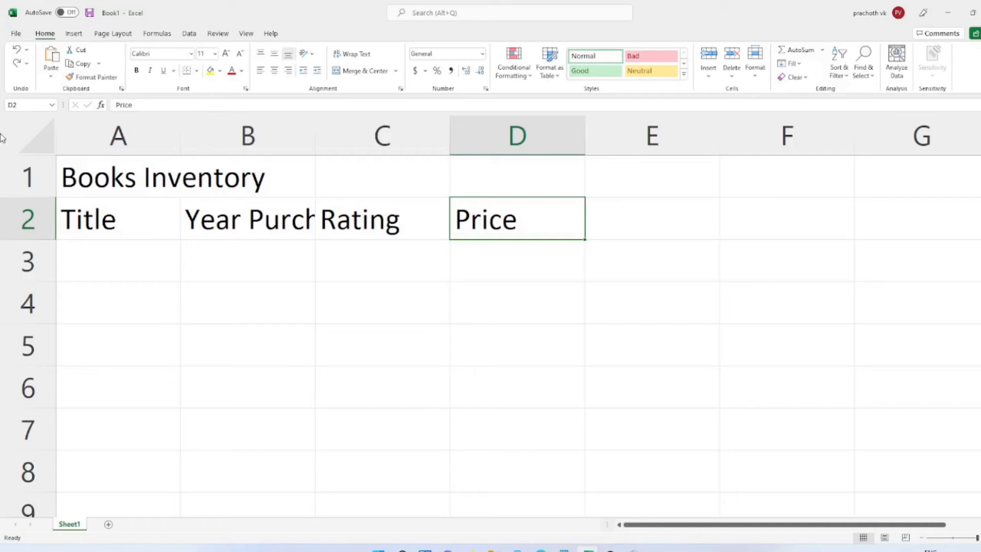
Fill row 3 with the book The Midnight Library, year 2021, rating 4 and price 25
click(110, 256)
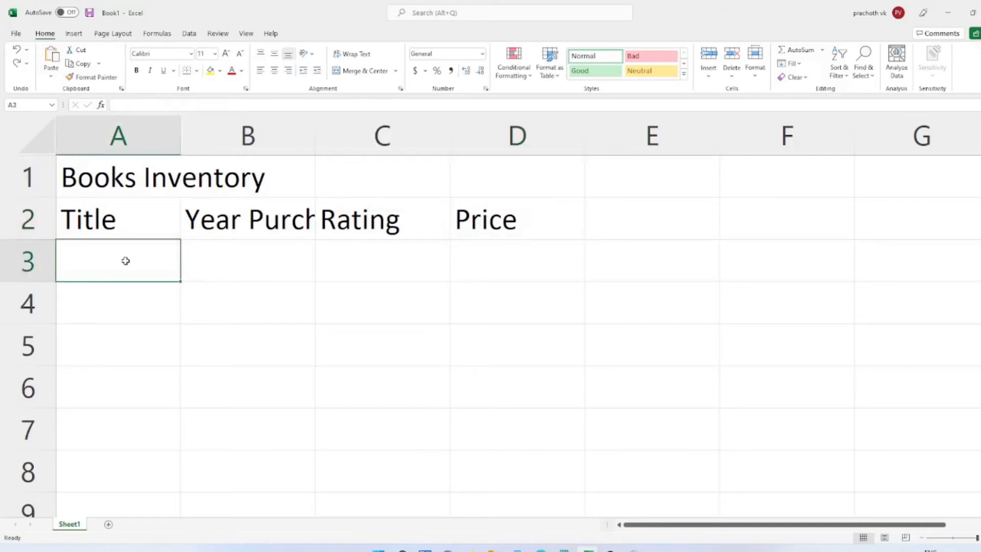
text(The Midnight Library)
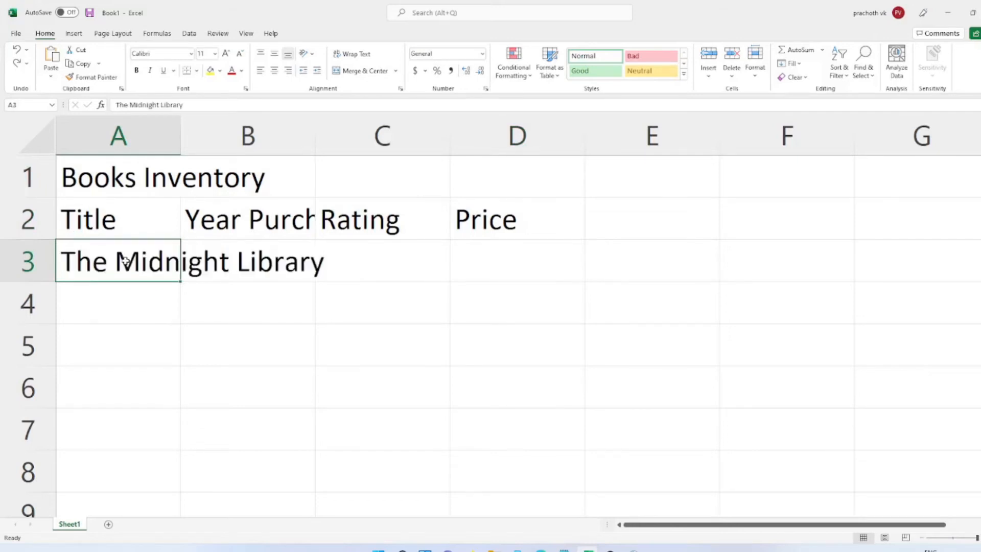
key(Tab)
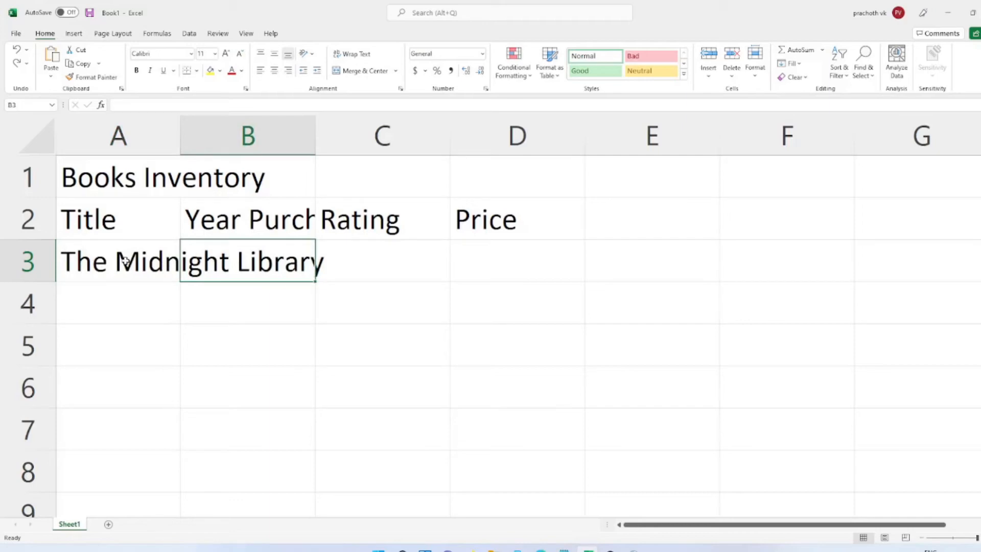
text(2021)
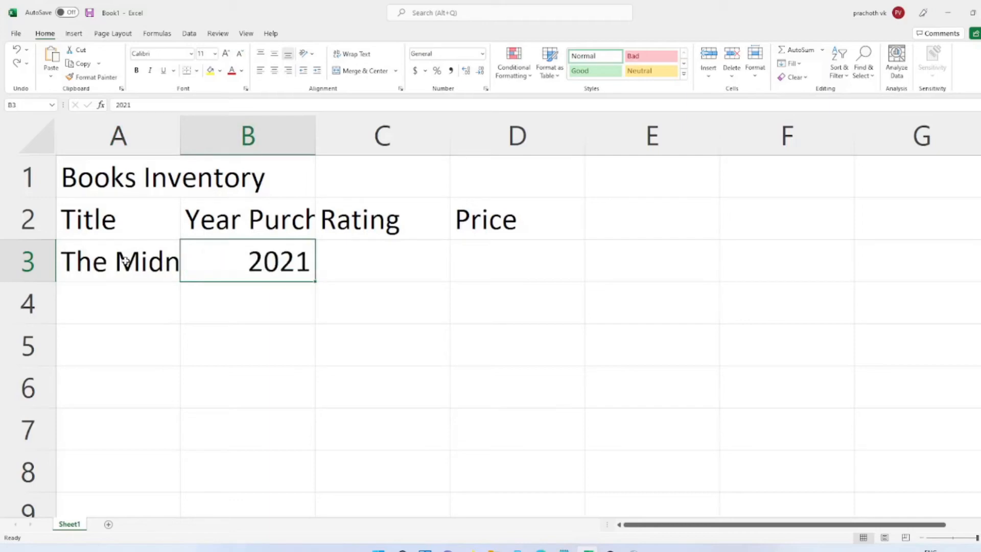
key(Tab)
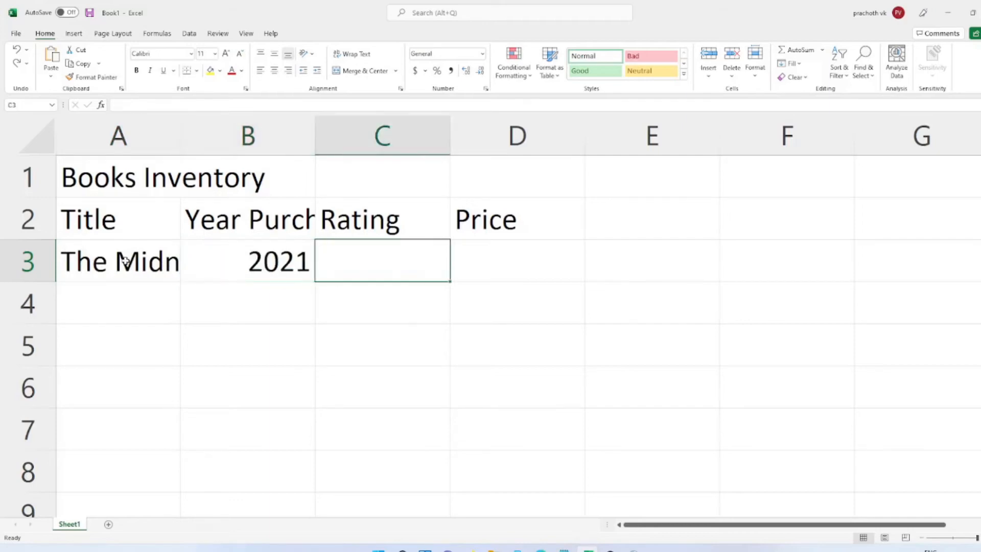
text(4)
key(Tab)
text(25)
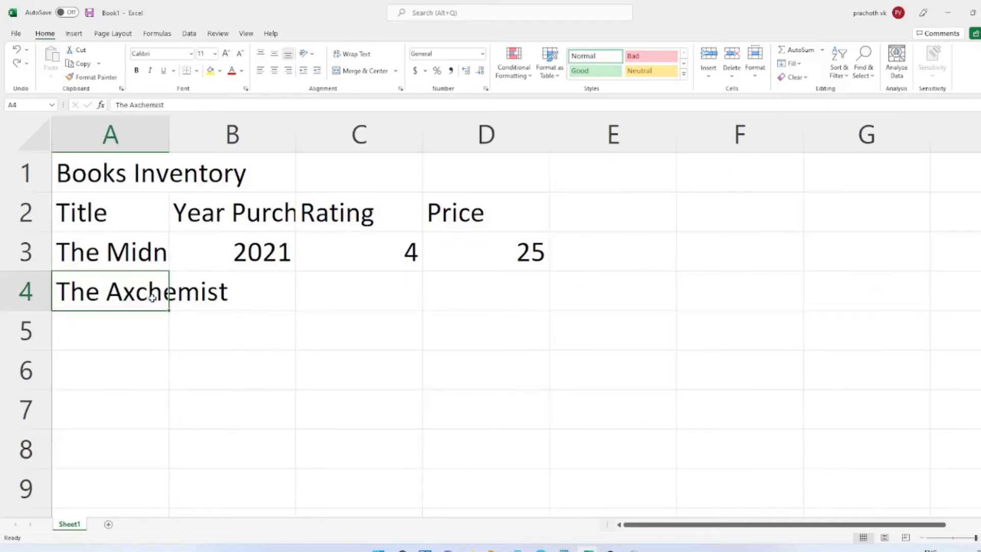
Complete the book record in row 4 with year 2020, rating 4.5 and price 15
key(Tab)
text(2020)
key(Tab)
text(4.5)
key(Tab)
text(15)
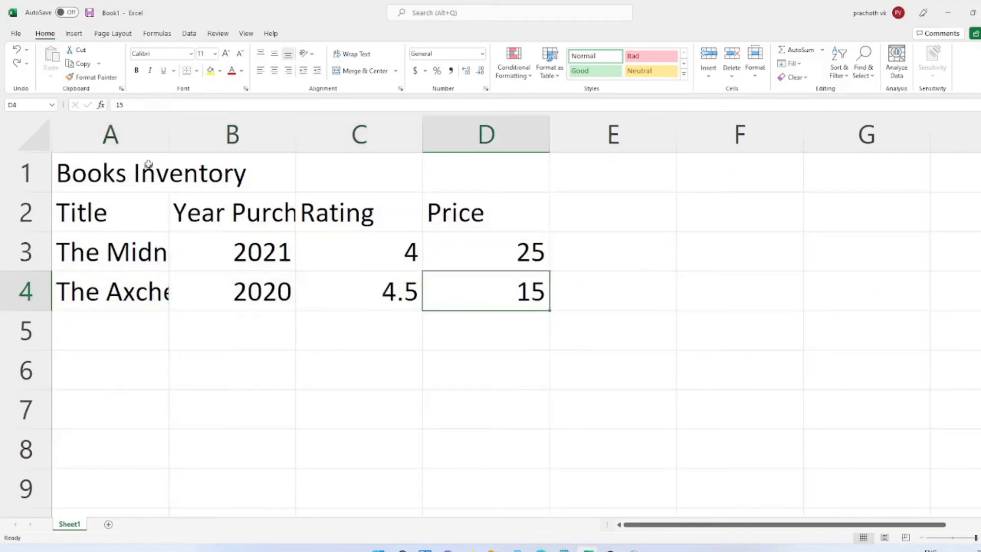
Fit the widths of columns A, B and C to their contents
double_click(170, 129)
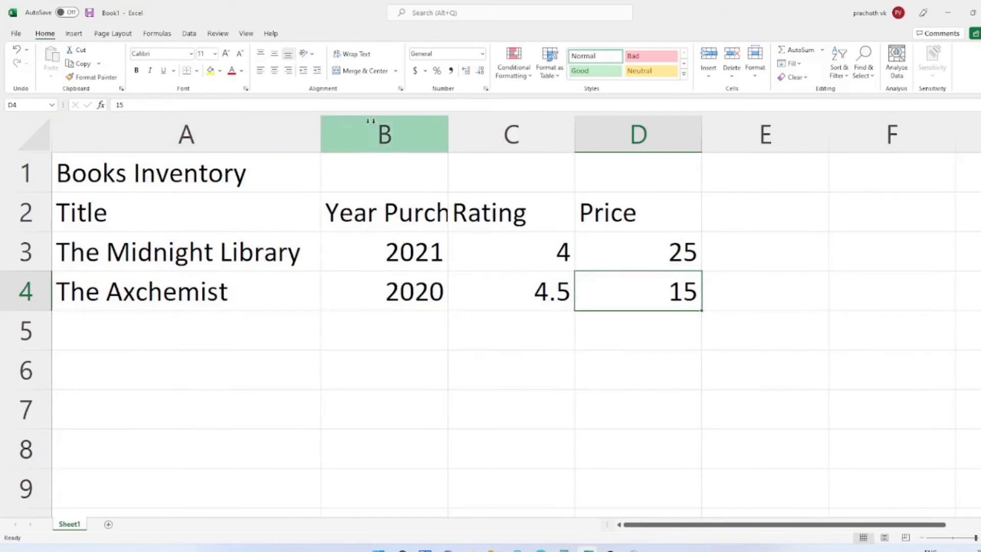
double_click(448, 127)
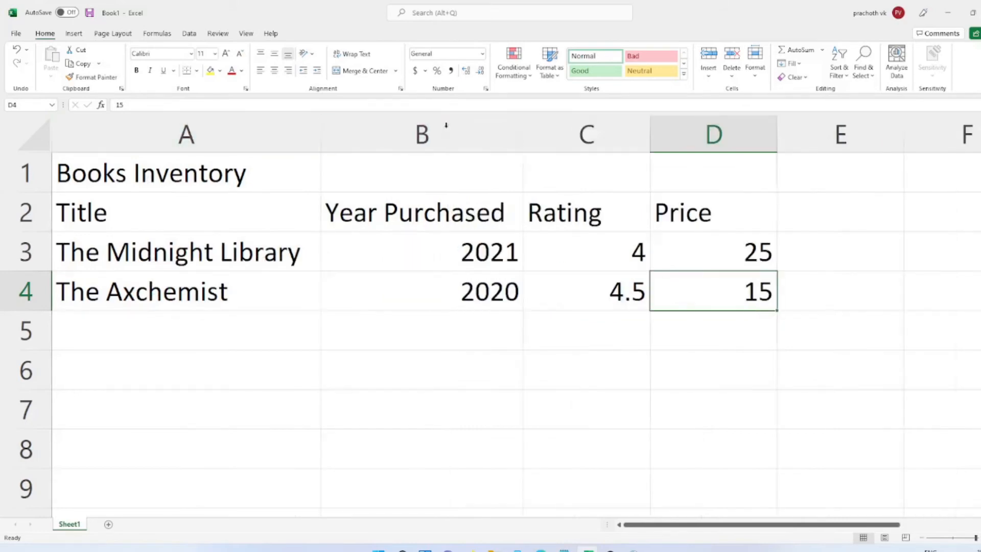
double_click(648, 131)
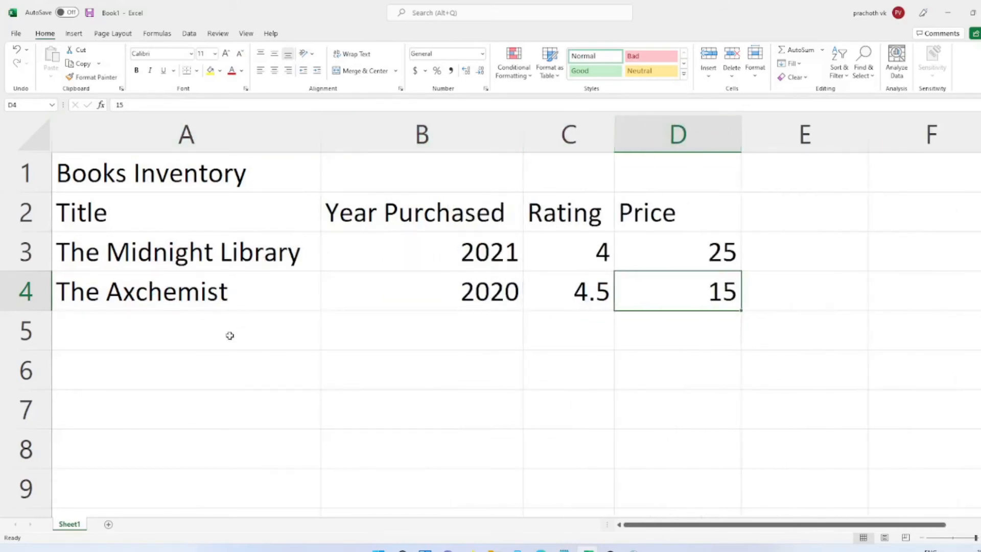
click(227, 306)
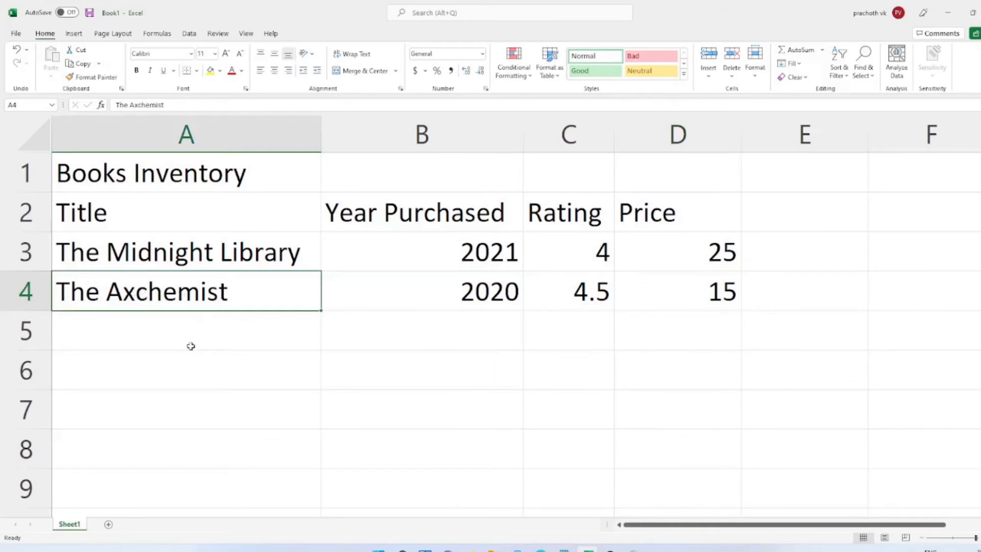
text(the)
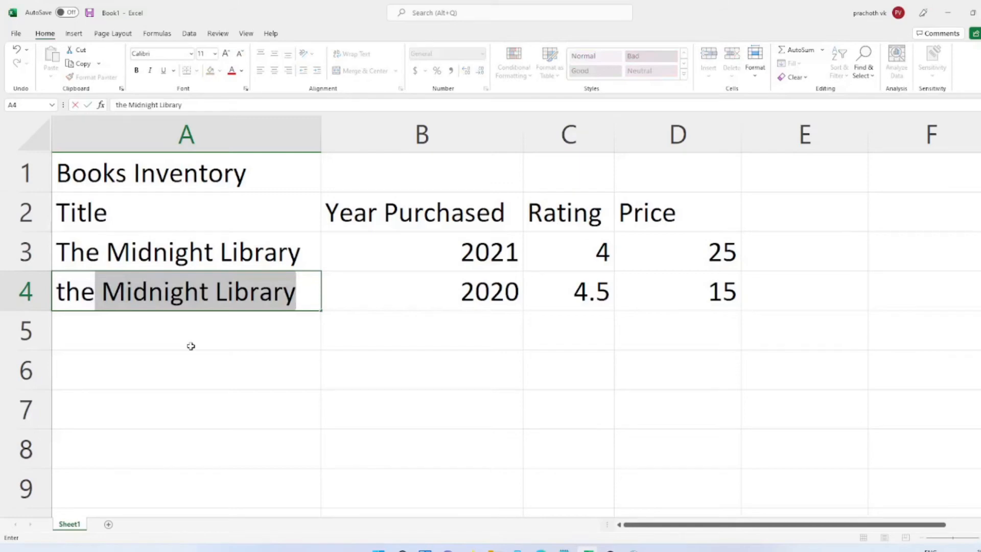
text(al)
key(BackSpace)
key(BackSpace)
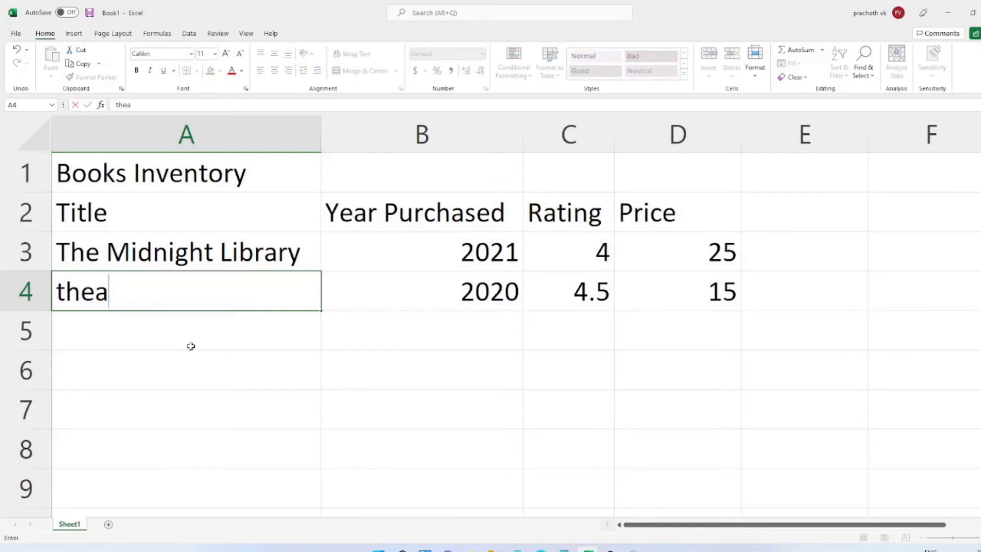
key(Escape)
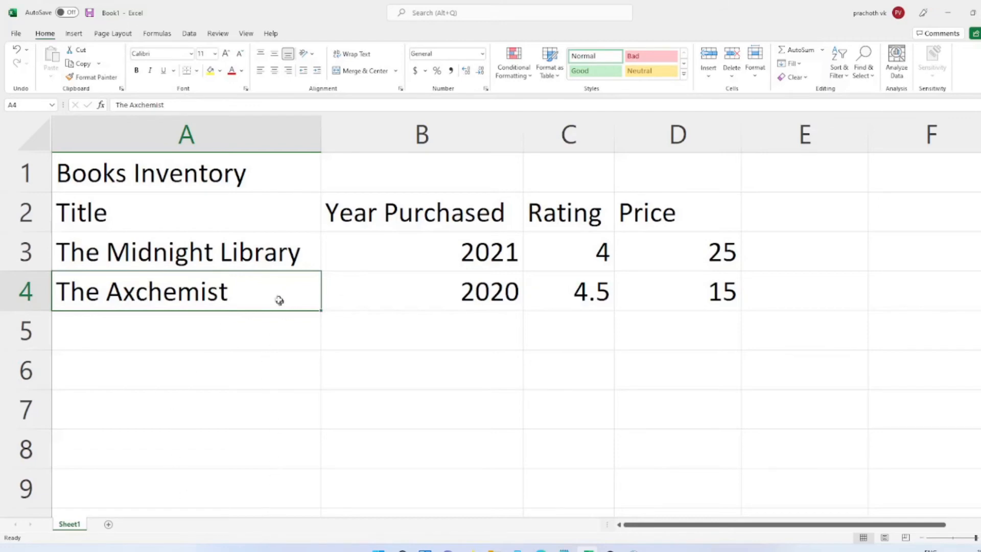
Move the text cursor back and forth within the title in cell A4, leave editing, and reselect A4
double_click(271, 287)
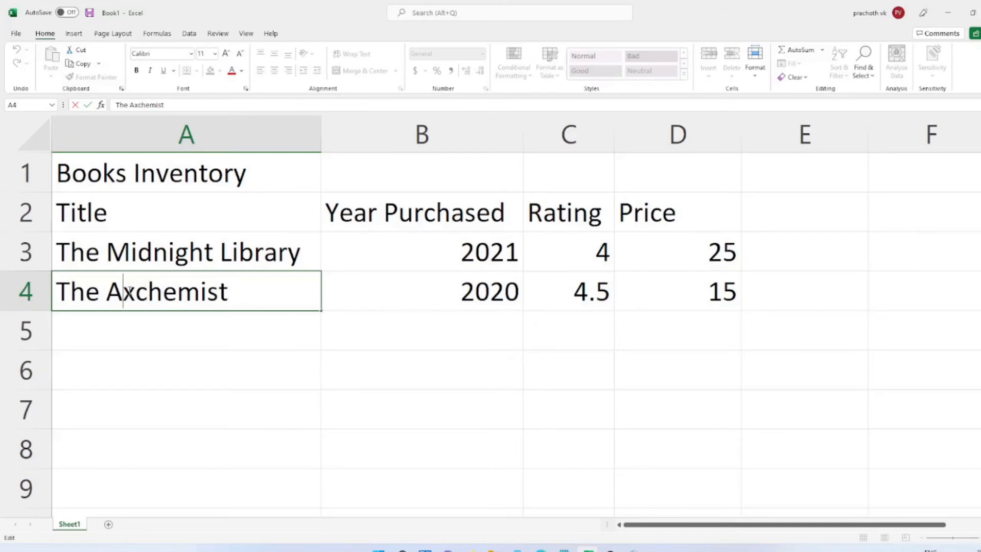
key(Right)
key(Right)
key(Right)
key(Right)
key(Left)
key(Left)
key(Left)
key(Left)
key(Right)
key(Right)
key(Right)
click(357, 346)
click(276, 286)
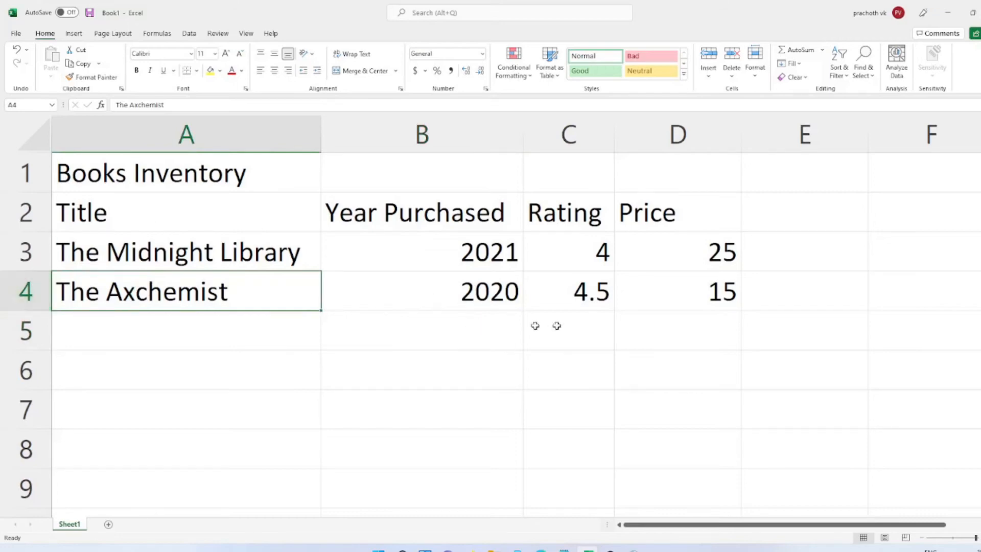
double_click(300, 293)
key(Escape)
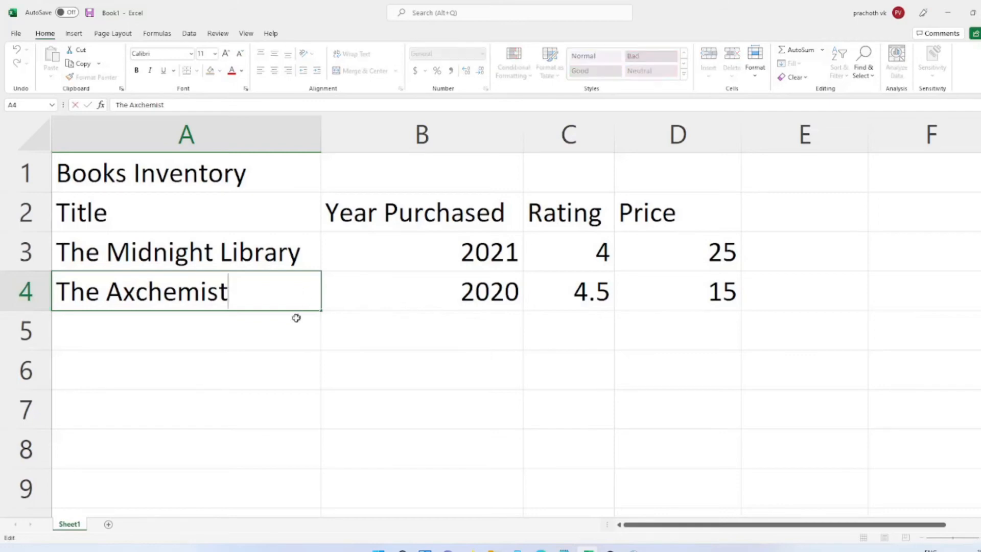
click(291, 328)
click(206, 288)
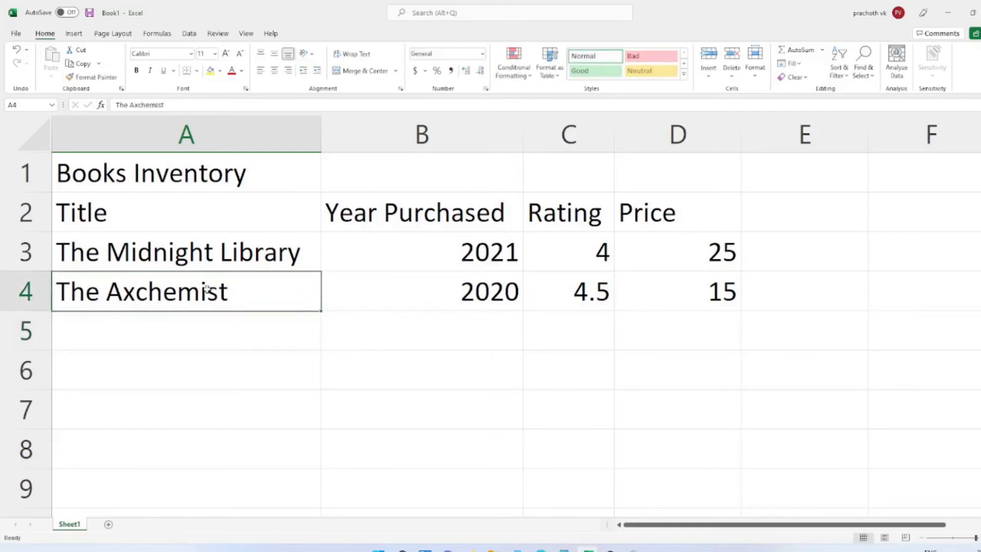
Correct the misspelled book title in cell A4 to The Alchemist
double_click(252, 287)
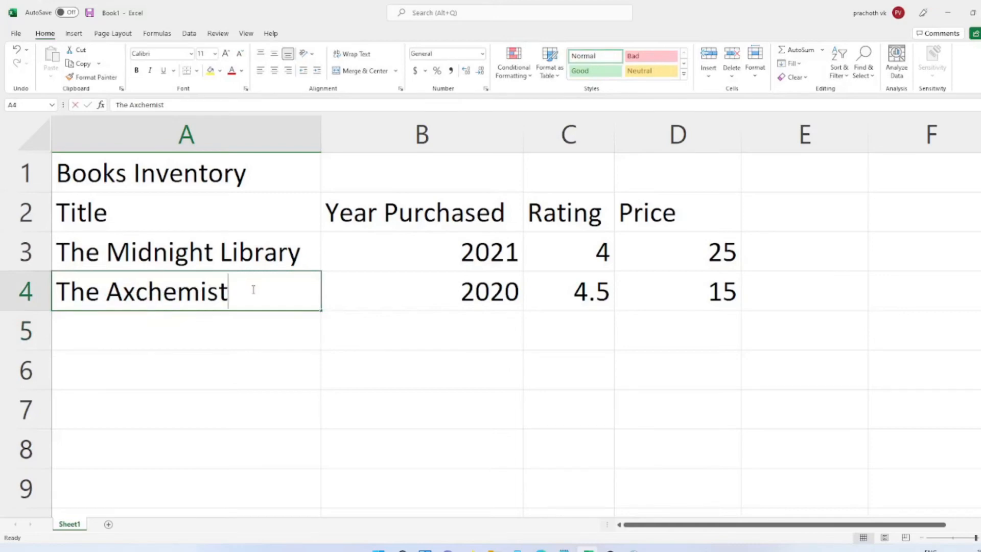
click(136, 291)
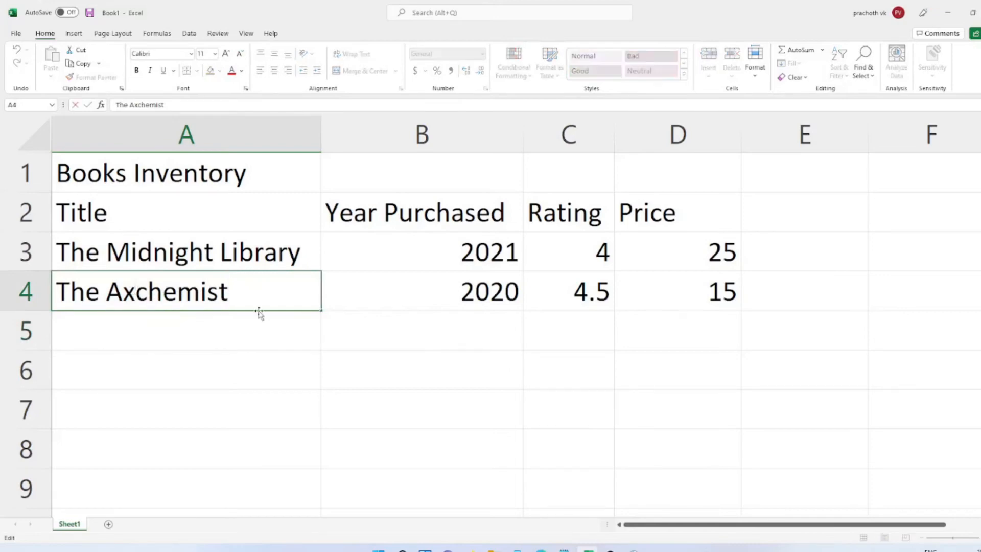
key(BackSpace)
text(l)
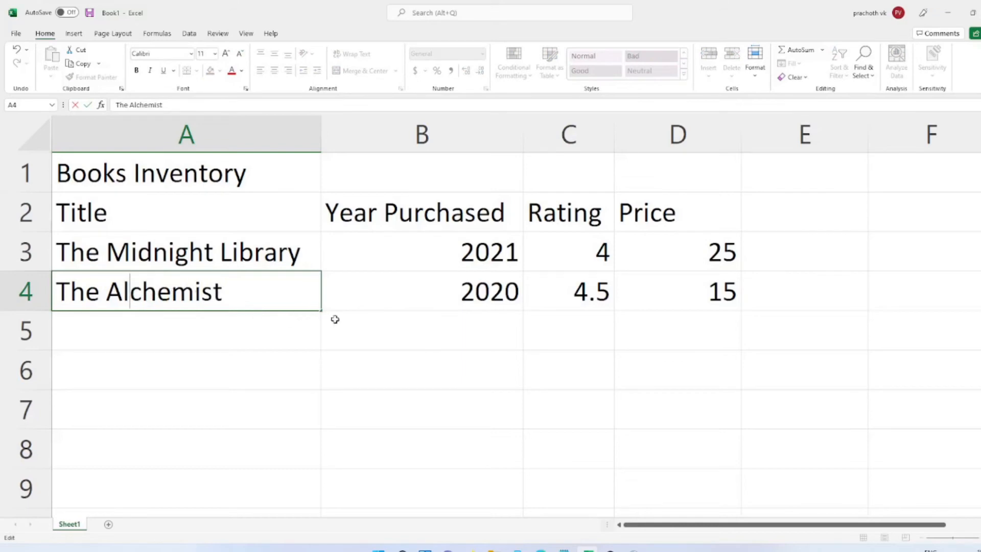
key(Return)
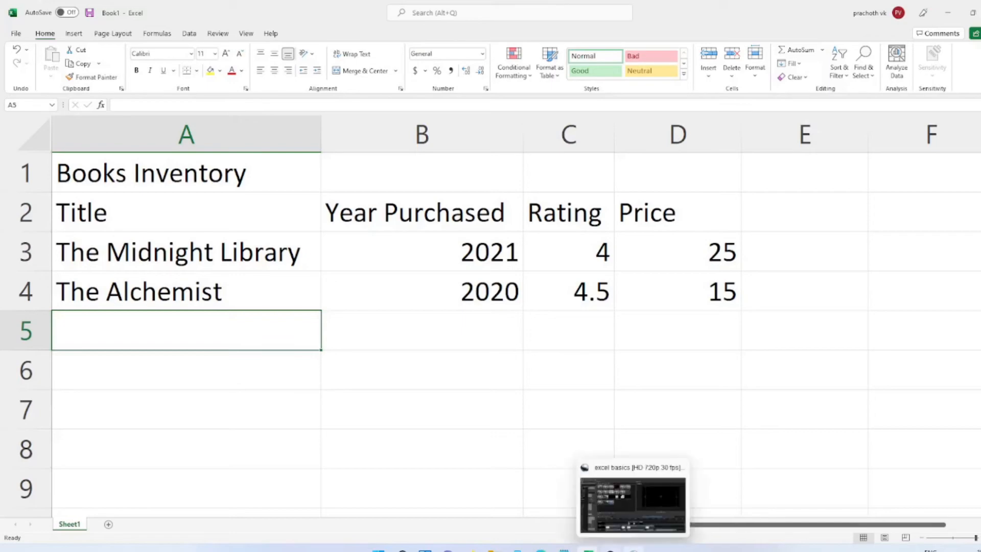
click(610, 550)
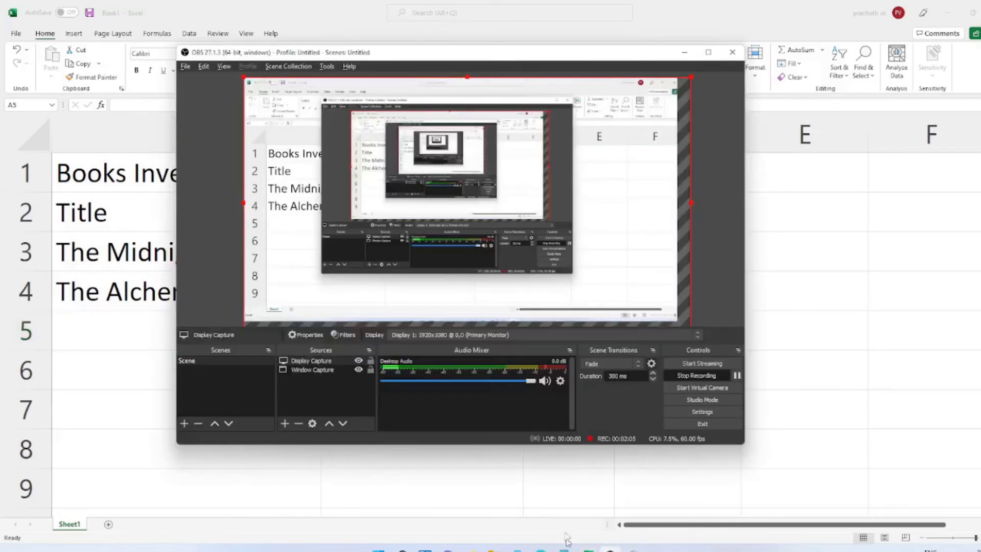
click(706, 372)
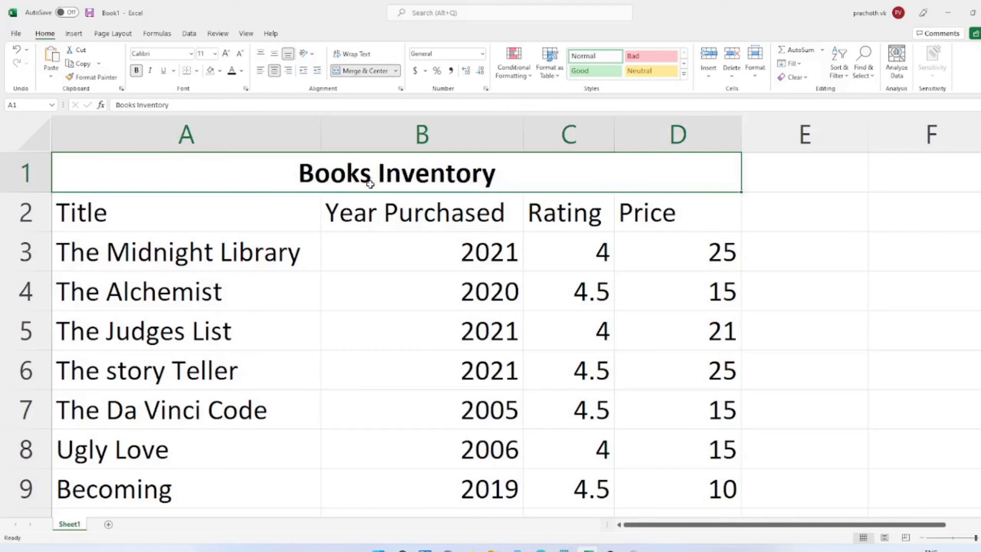
Undo the merging and centering of the Books Inventory title, and select cells A1 through D1 one by one, ending on A1
key(ctrl+z)
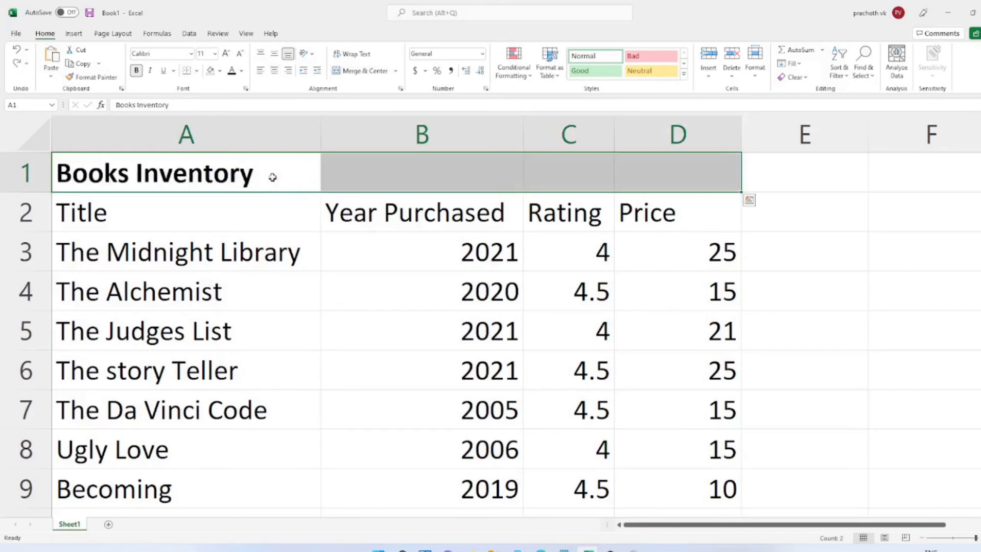
click(271, 176)
click(418, 170)
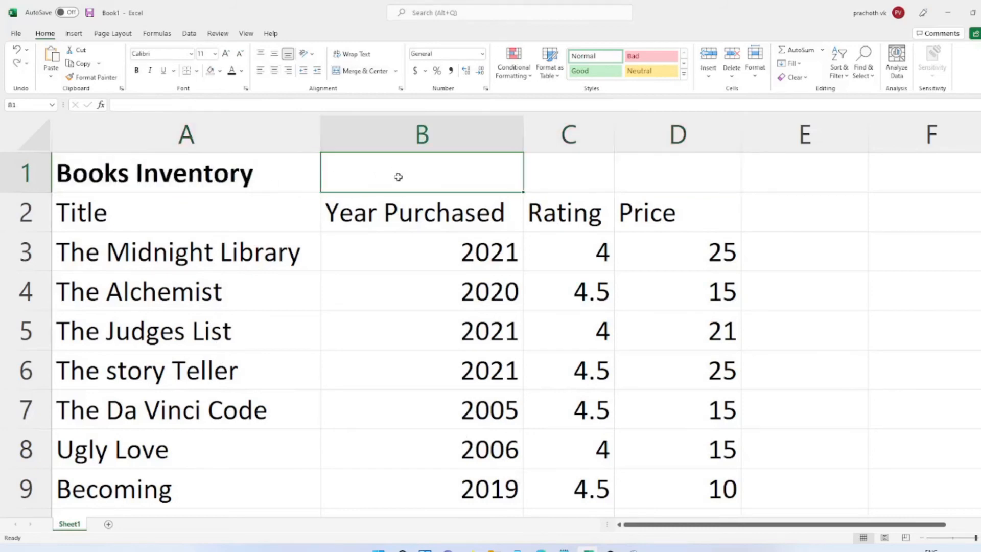
click(572, 172)
click(717, 175)
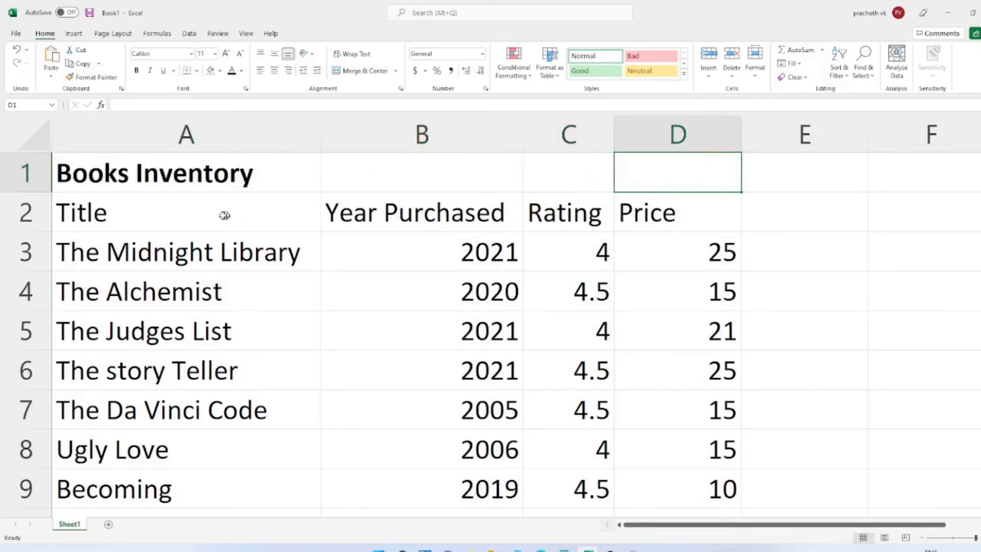
click(255, 166)
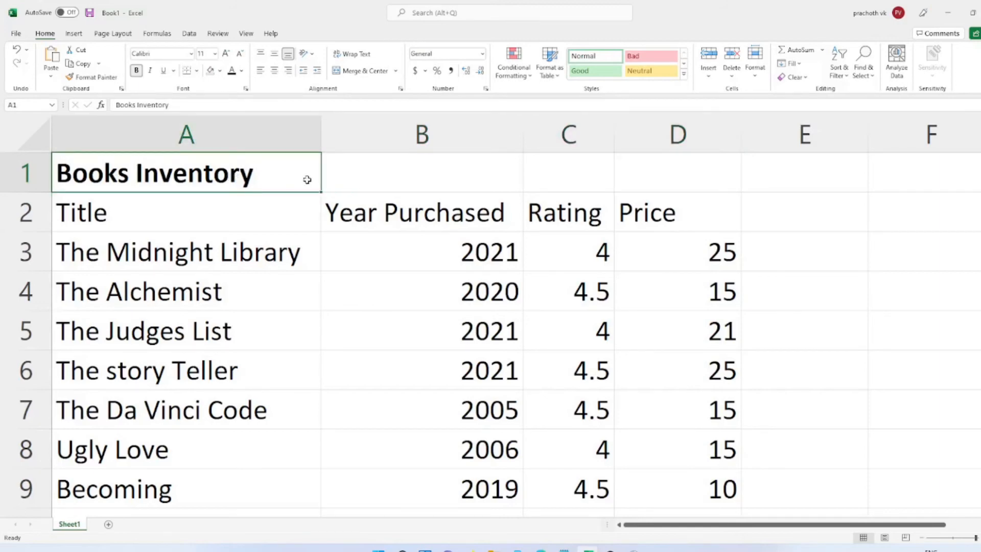
Merge and center the Books Inventory title across cells A1 to D1, and select the merged cell
mouse_move(306, 179)
mouse_down()
mouse_move(545, 158)
mouse_move(669, 155)
mouse_move(731, 165)
mouse_up()
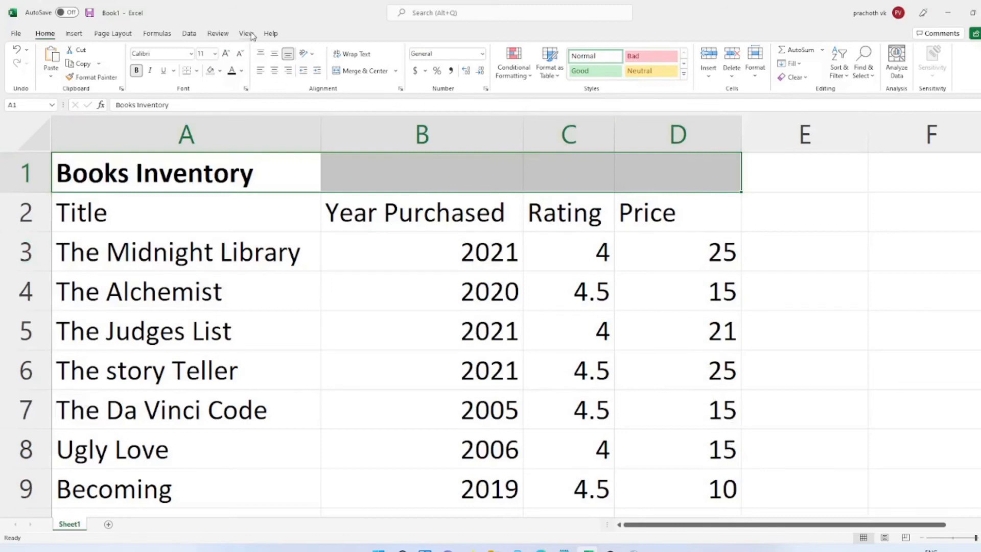
click(380, 73)
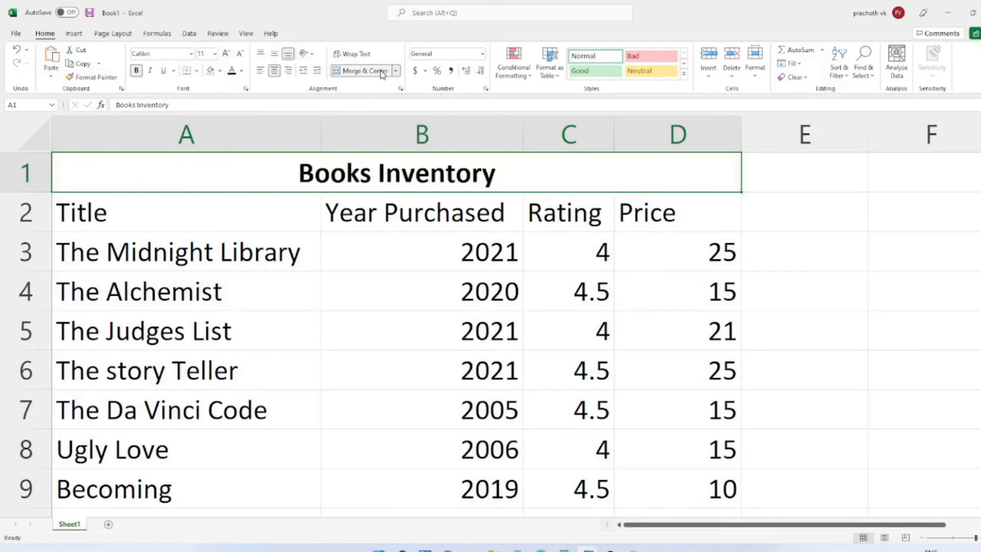
click(407, 312)
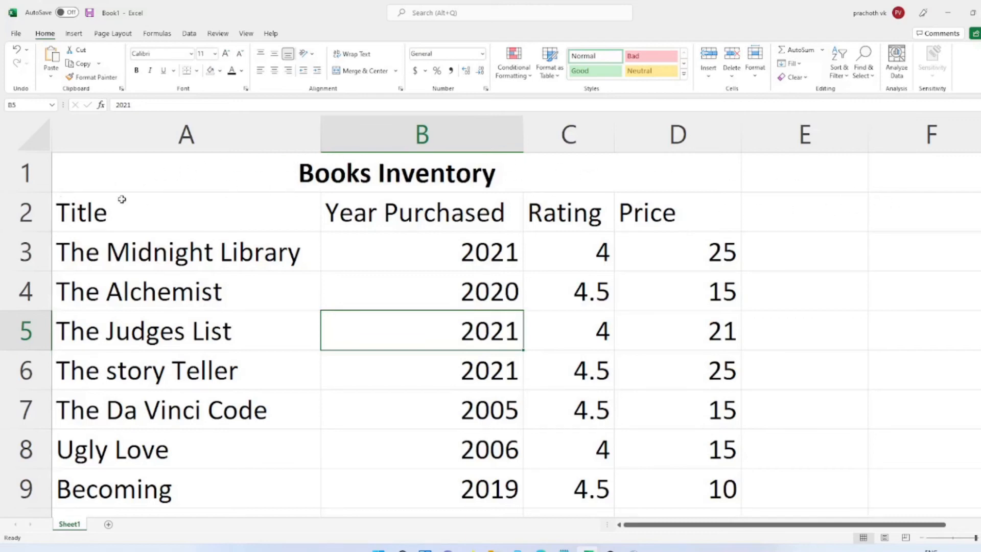
click(129, 173)
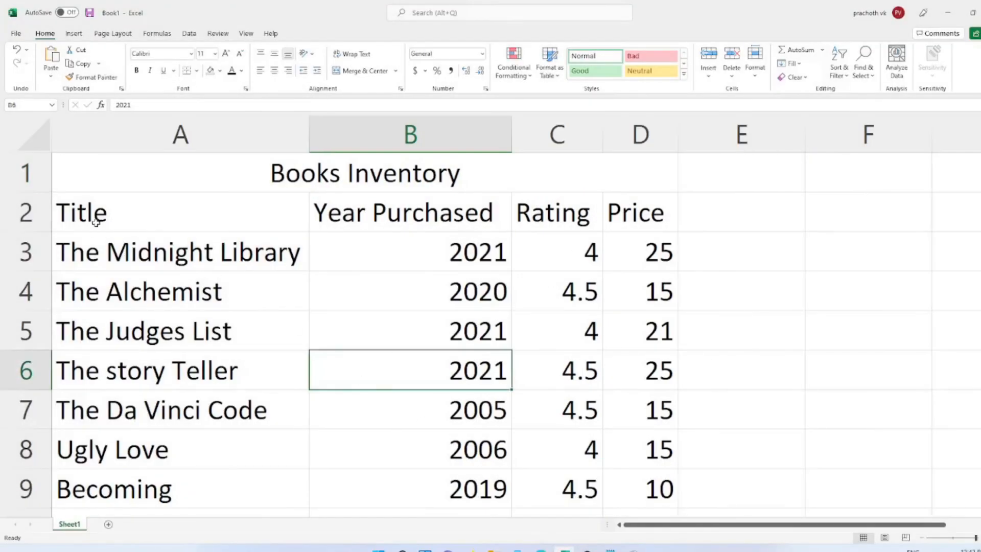
click(357, 164)
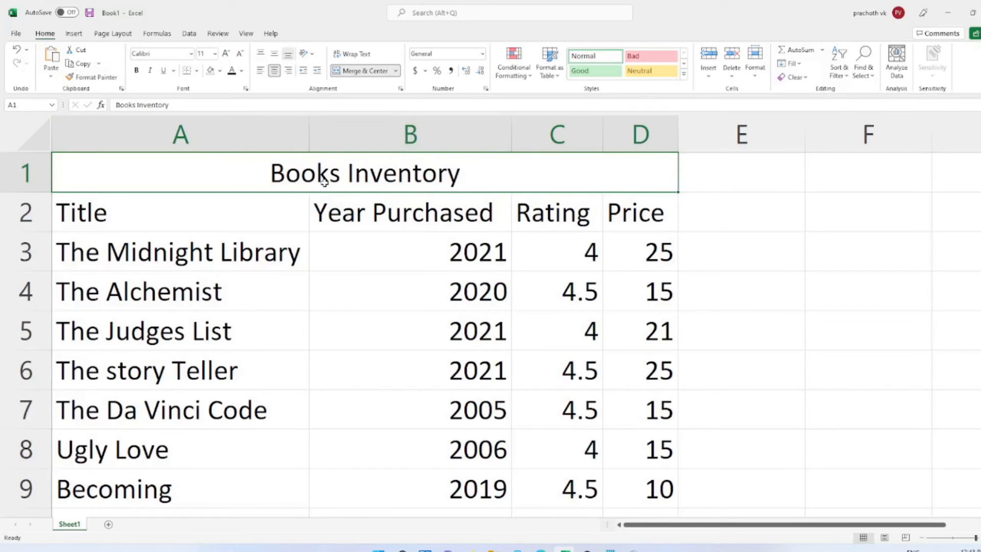
Narrow columns A, B and D so that the titles and the Year Purchased heading are cut off
drag(309, 129, 196, 124)
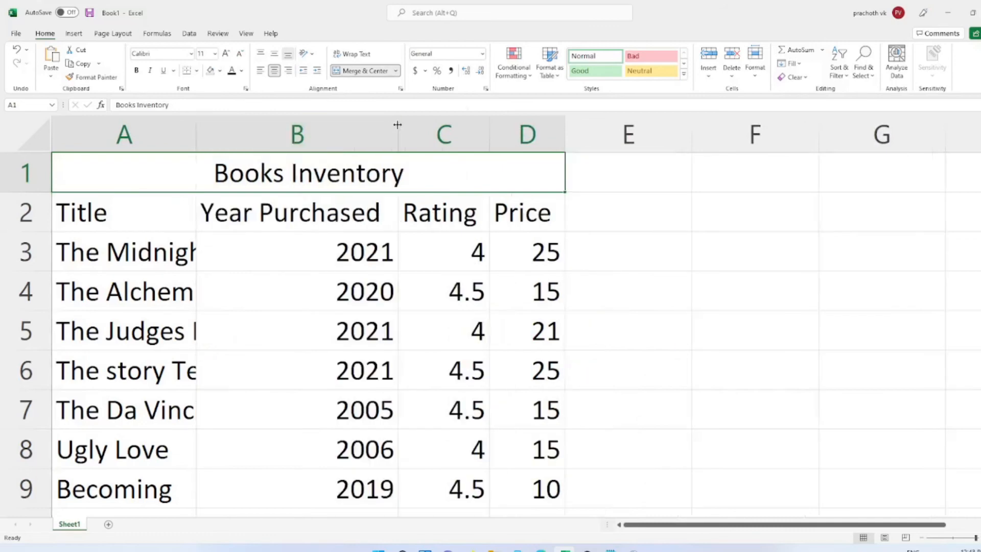
drag(398, 125, 280, 125)
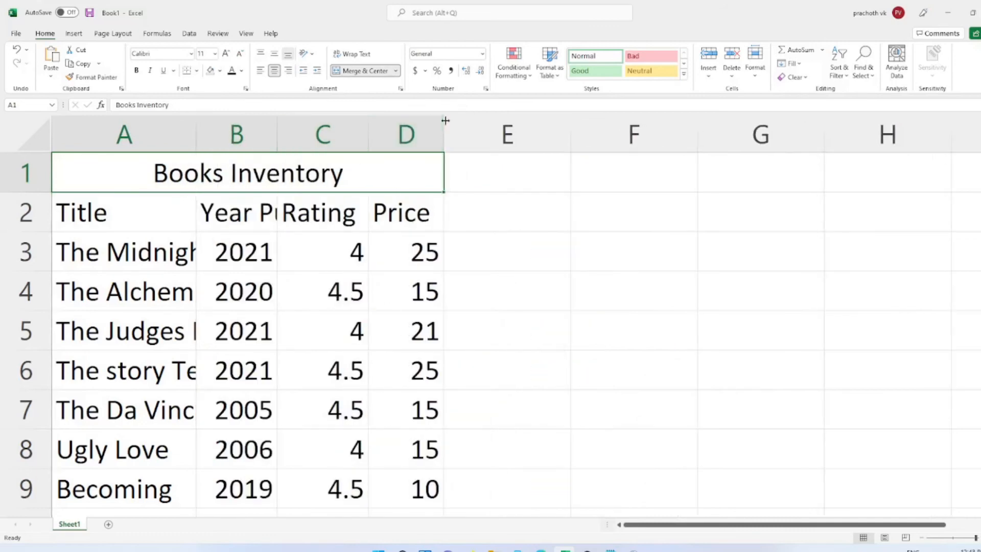
drag(444, 125, 430, 128)
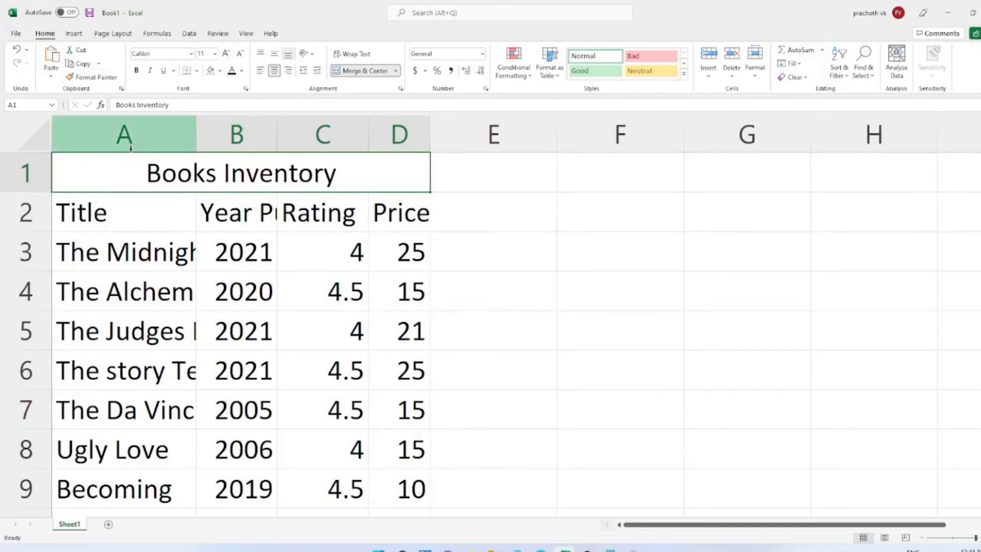
Fit the widths of columns A, B, C and D to their contents, one column after another
double_click(197, 131)
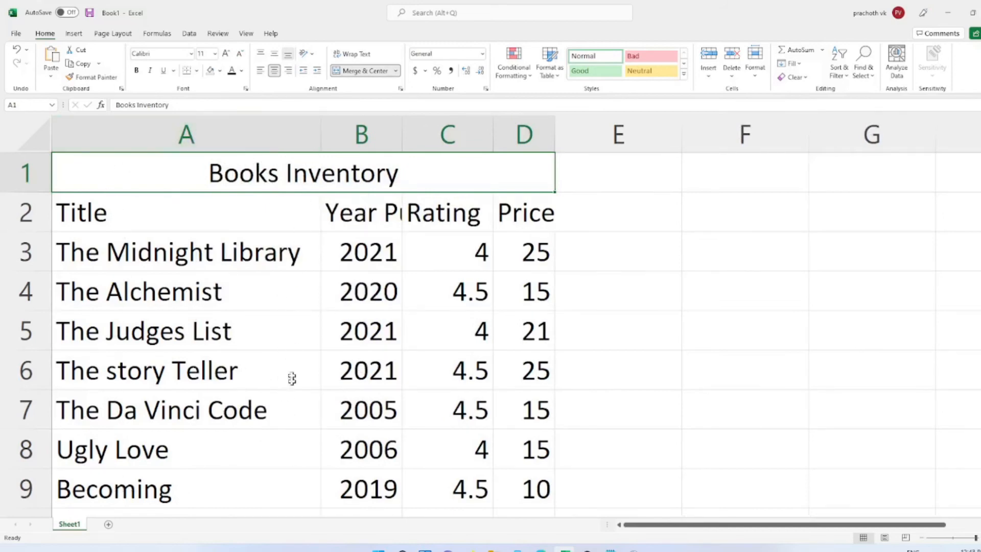
double_click(399, 130)
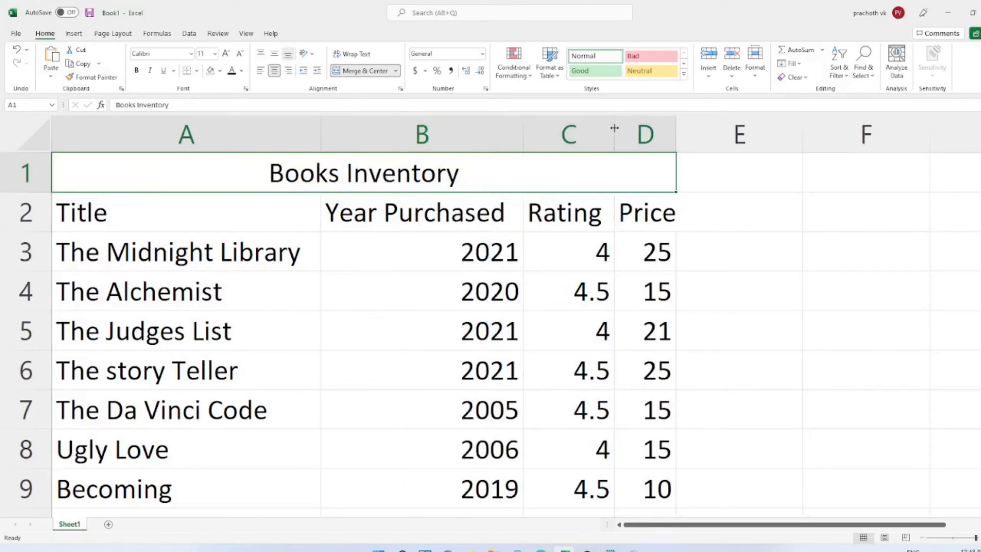
drag(614, 128, 632, 128)
double_click(633, 128)
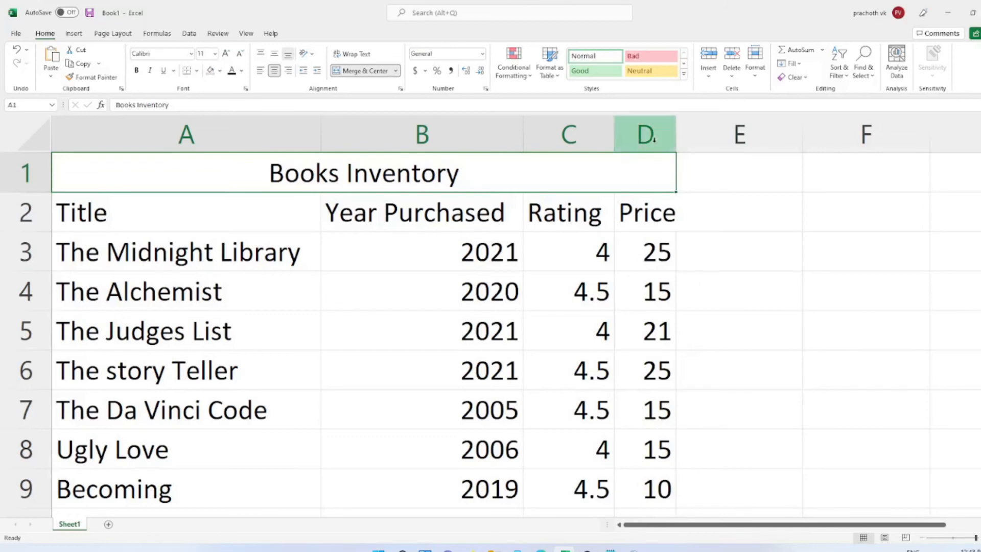
double_click(676, 131)
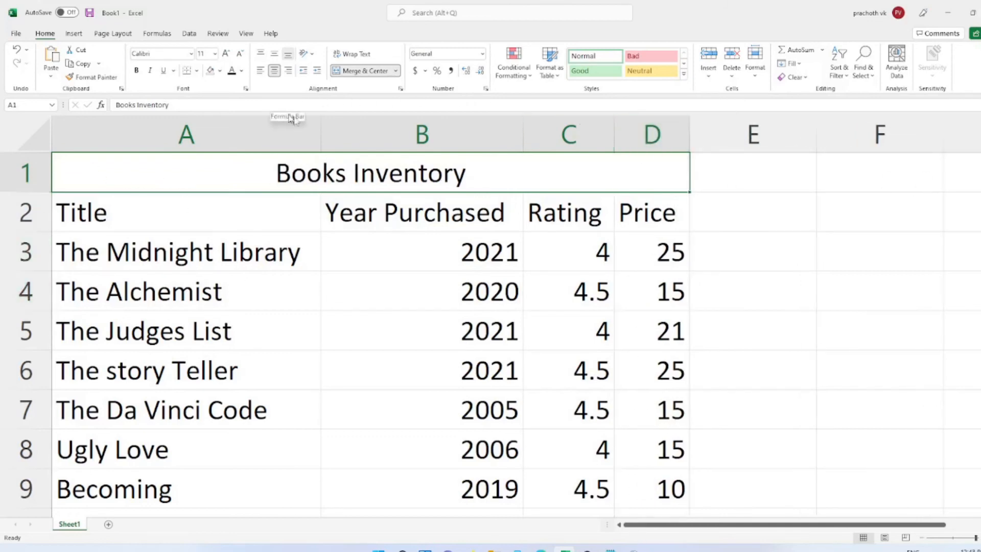
Make columns A, B and D narrower than their contents again
drag(320, 128, 237, 127)
drag(437, 131, 318, 130)
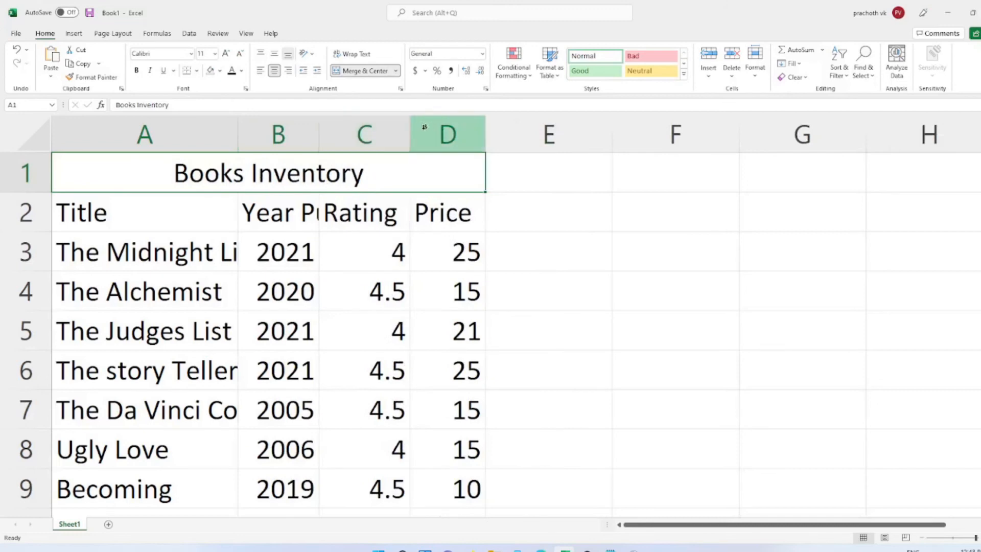
click(392, 128)
click(486, 127)
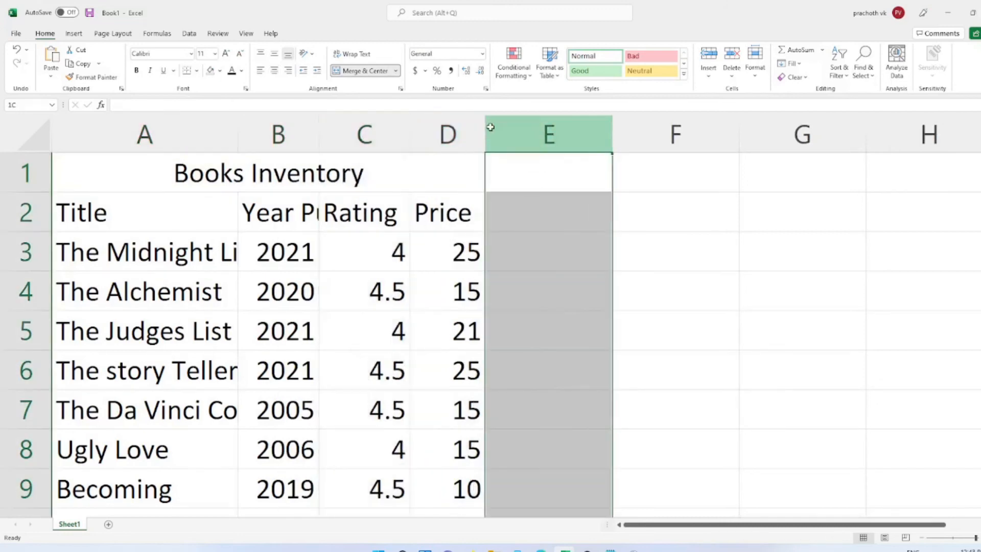
drag(483, 127, 463, 125)
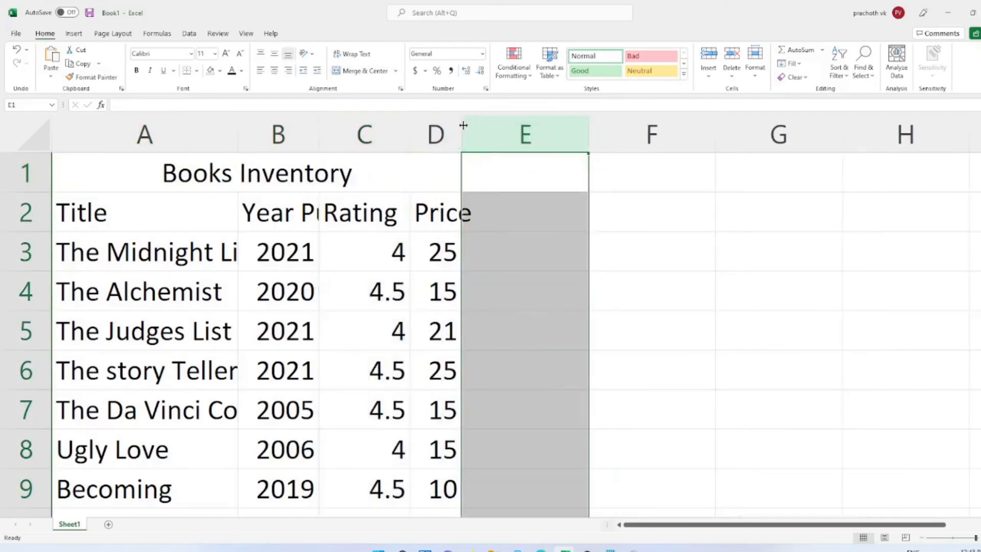
Select columns A through D, fit all their widths to the contents at once, and select cell E2
click(80, 136)
drag(143, 129, 416, 128)
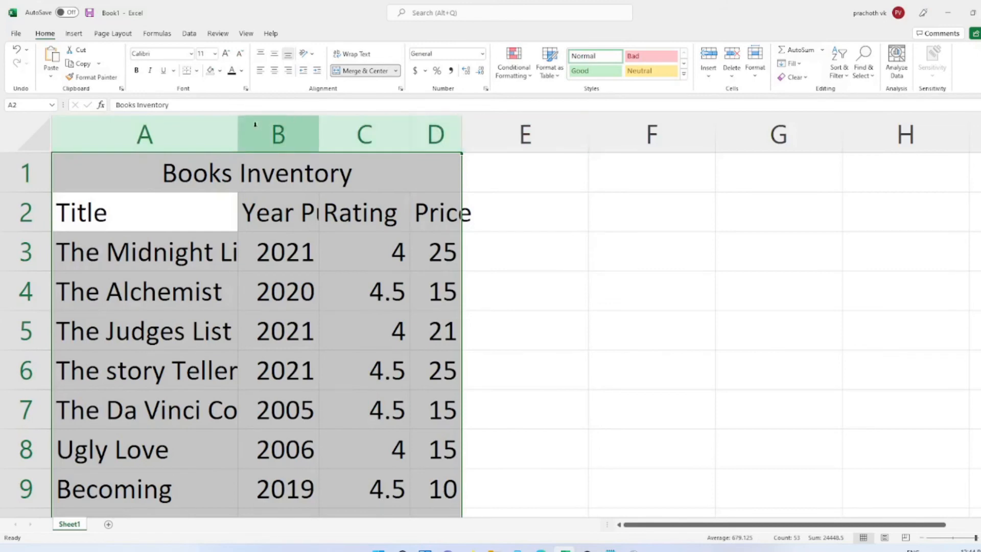
double_click(238, 129)
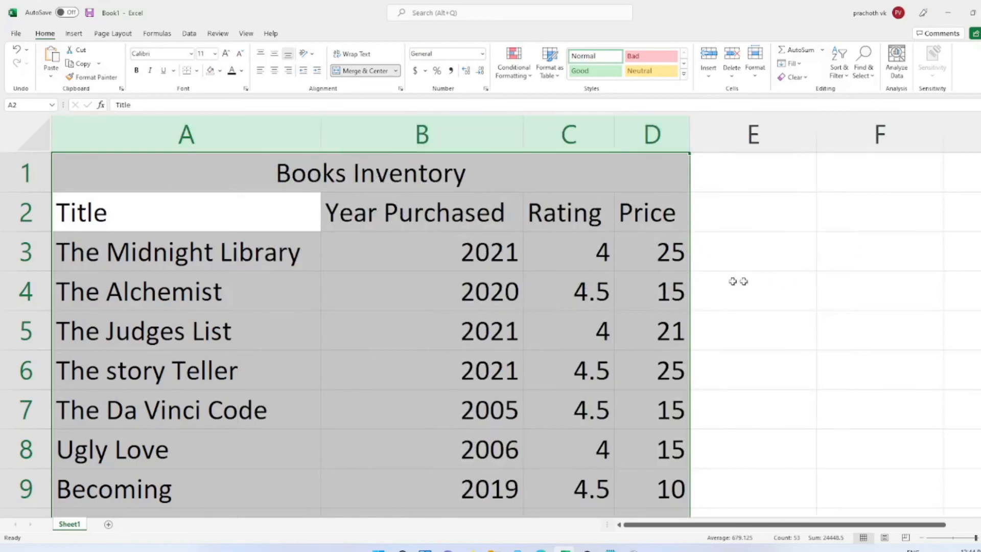
scroll(300, 372, down, 1)
scroll(302, 379, up, 1)
click(745, 207)
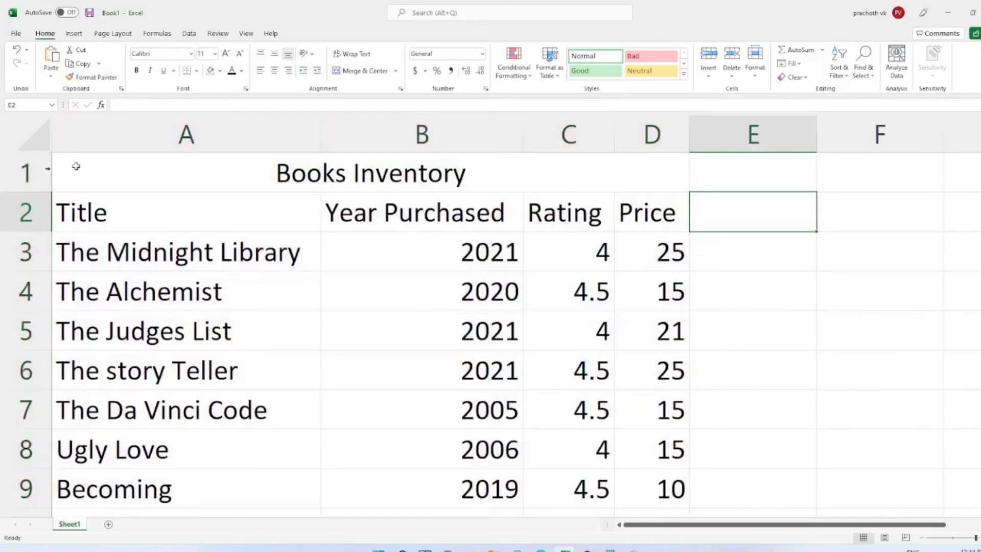
Shrink columns A, B and D until their longest entries no longer fit
click(313, 127)
drag(319, 125, 193, 127)
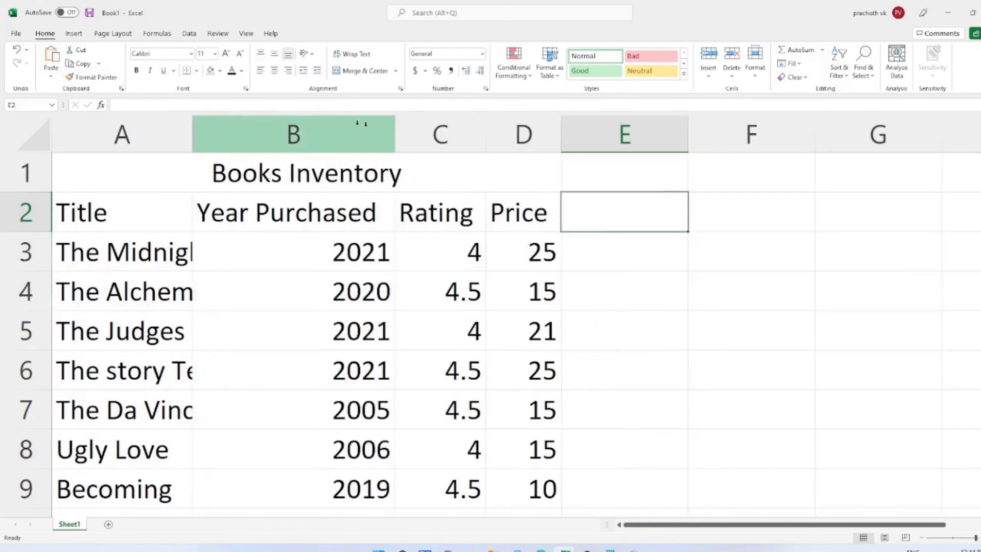
drag(394, 131, 294, 134)
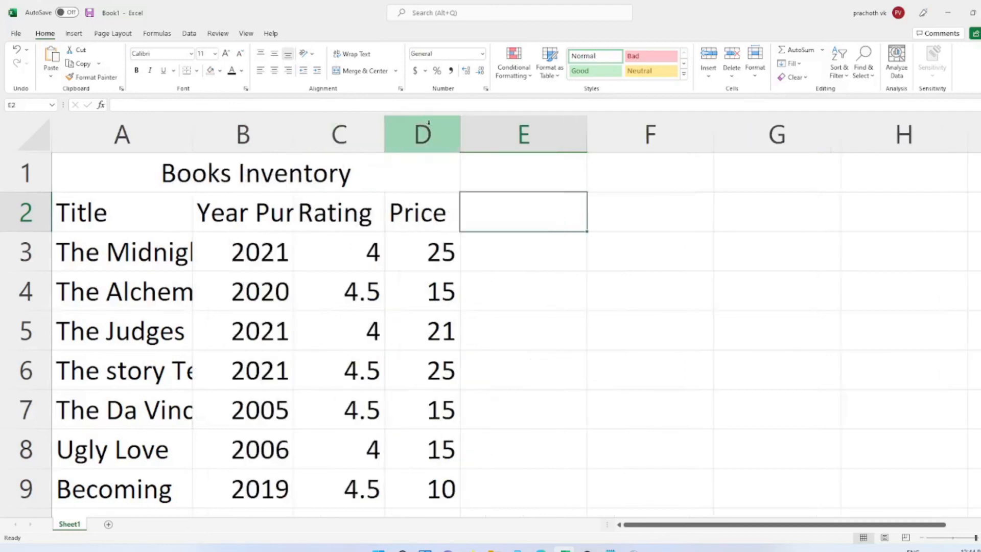
drag(461, 131, 427, 134)
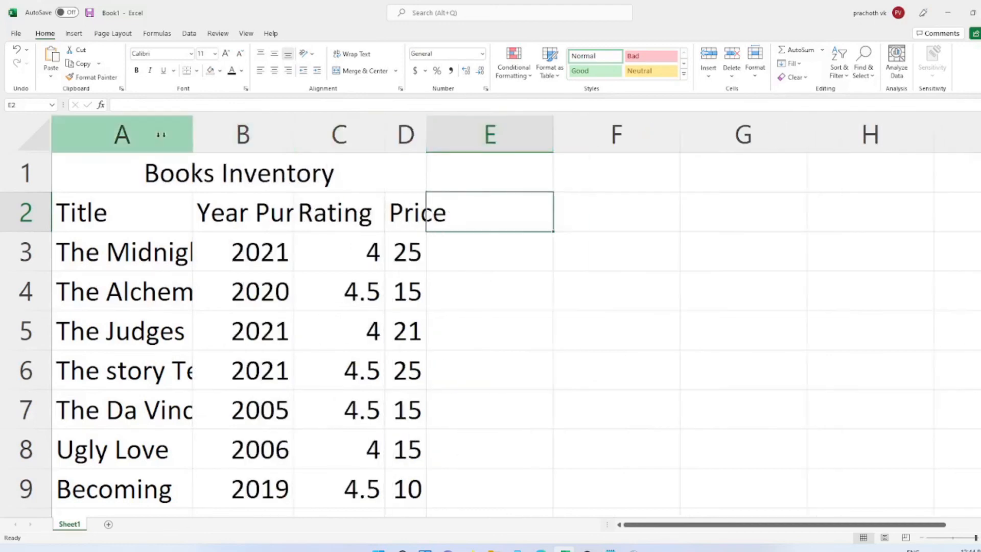
Select columns A through E, resize them together to one equal, wider width, and select column A alone
drag(153, 134, 456, 126)
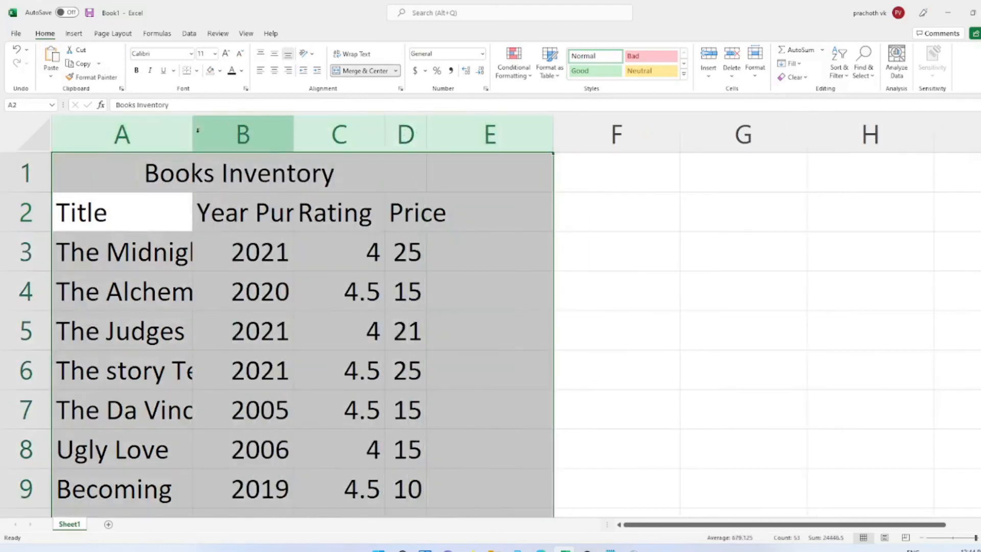
drag(193, 129, 262, 134)
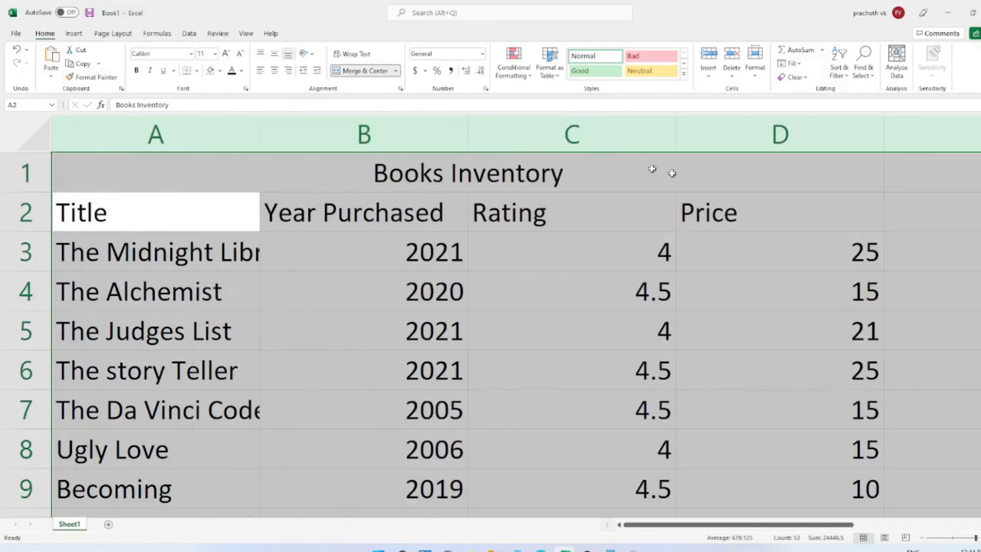
mouse_move(645, 529)
mouse_down()
mouse_move(748, 525)
mouse_move(638, 521)
mouse_up()
click(255, 134)
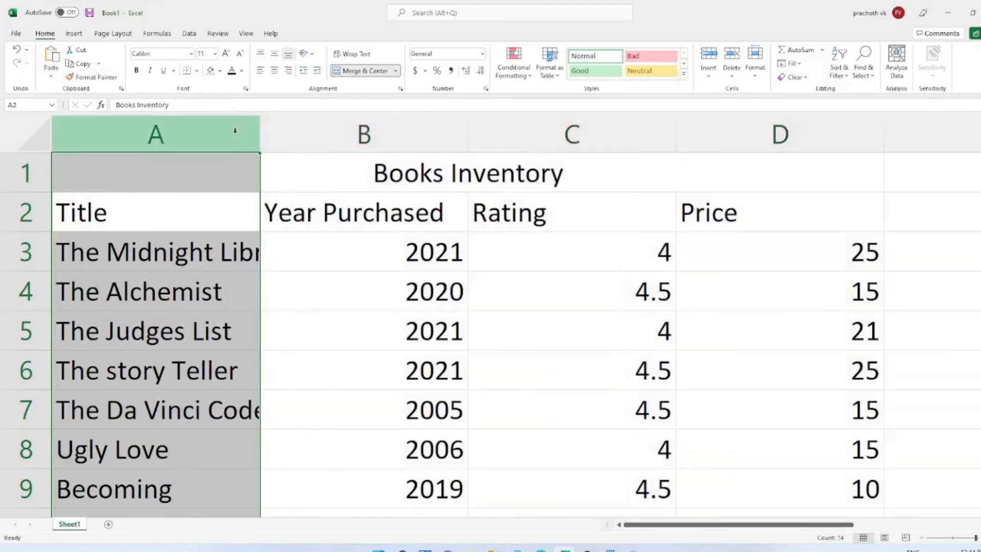
scroll(715, 324, down, 2)
scroll(710, 322, up, 2)
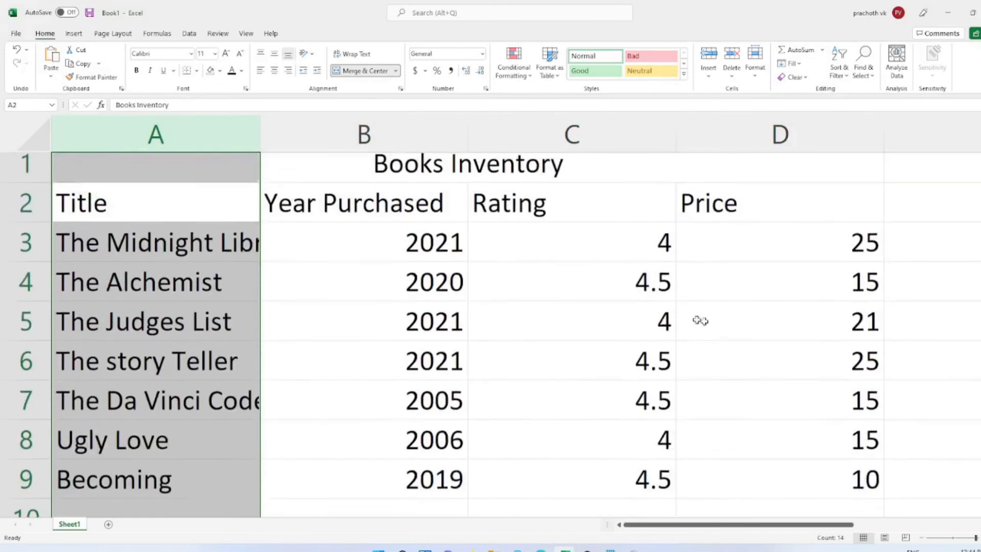
Fit the widths of columns A through D to their contents in one go, ending with cell E8 selected
drag(255, 135, 757, 126)
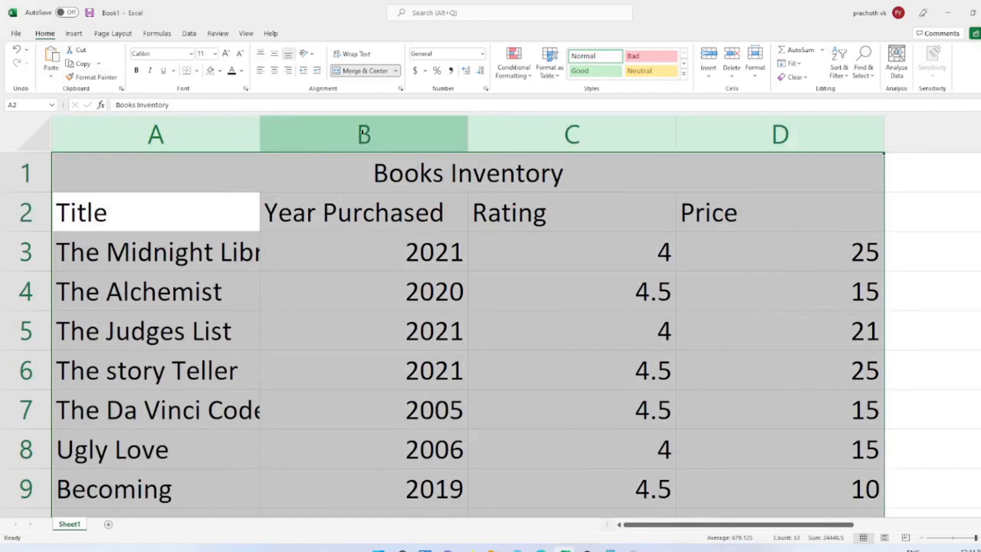
double_click(259, 128)
click(324, 301)
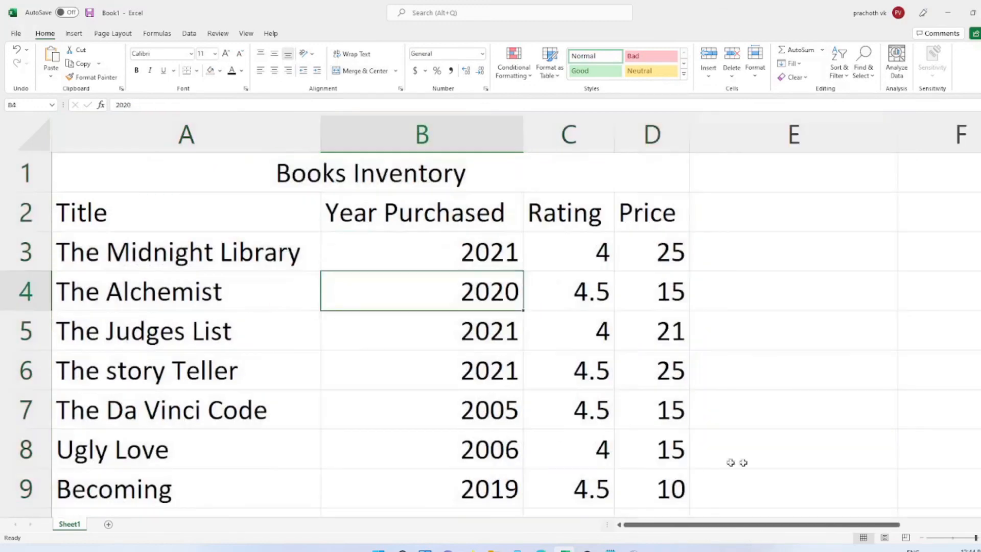
click(817, 433)
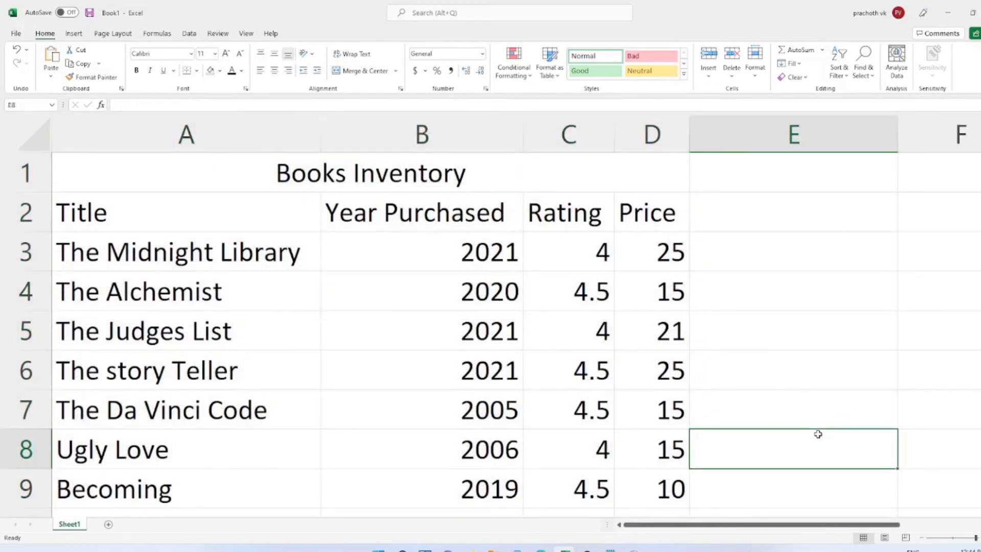
Make the Books Inventory title in row 1 bold, switching the bold formatting off and on again
key(ctrl+Home)
key(ctrl+b)
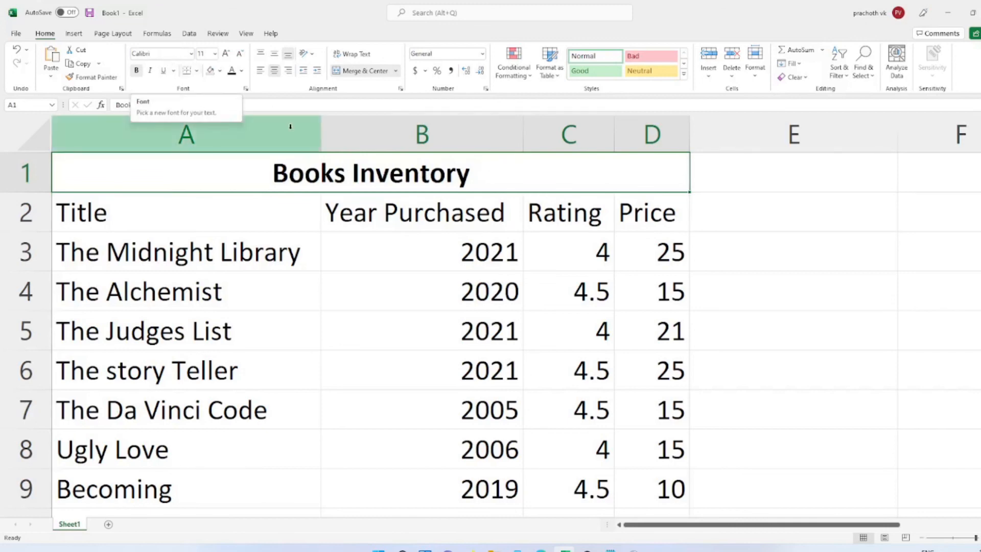
click(136, 71)
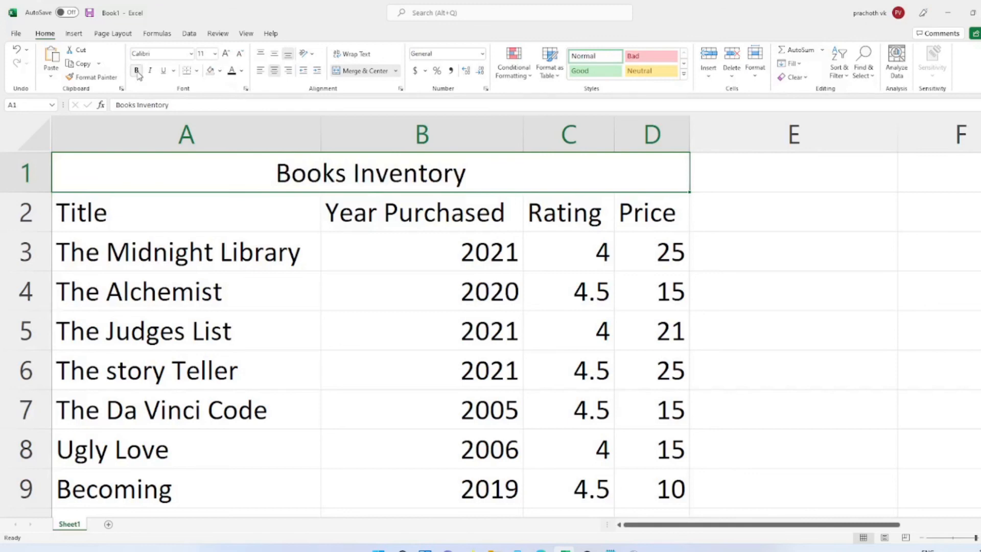
click(136, 71)
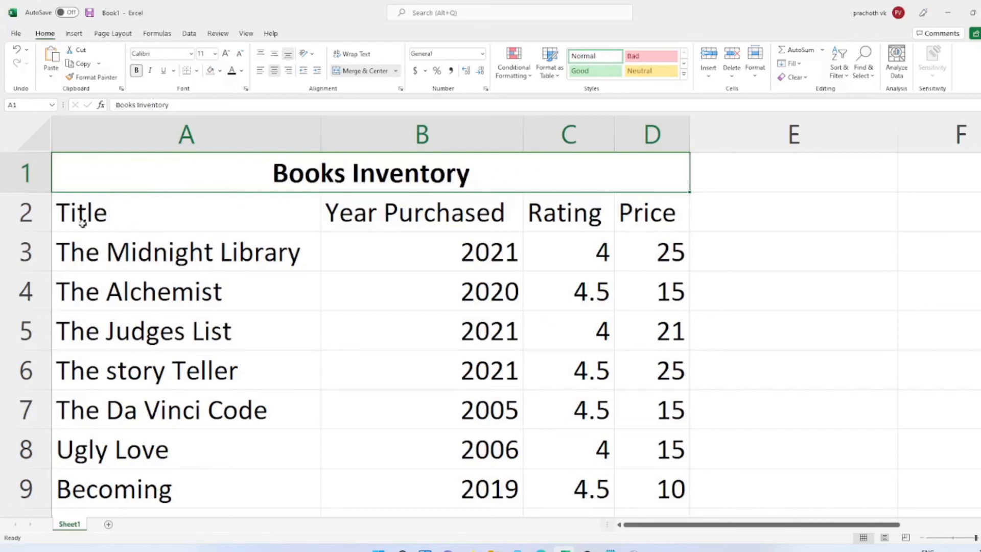
Format the whole header row 2 as bold and italic, then select cell B5
click(194, 223)
click(349, 225)
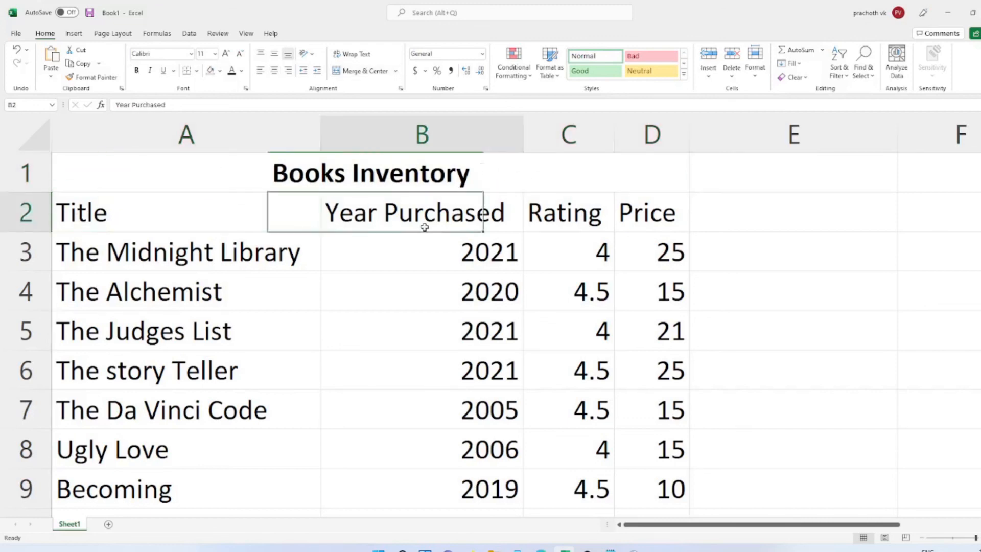
click(588, 217)
click(621, 220)
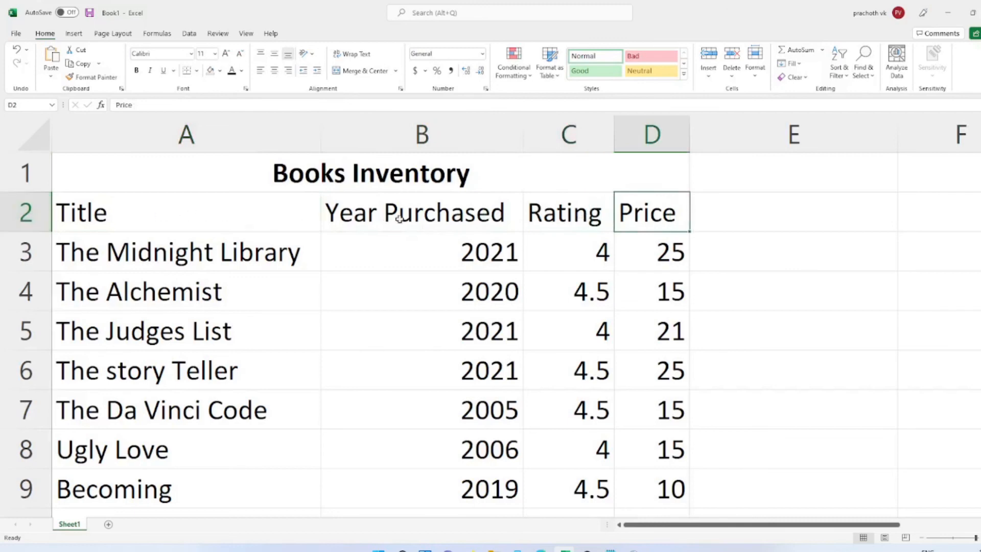
click(24, 212)
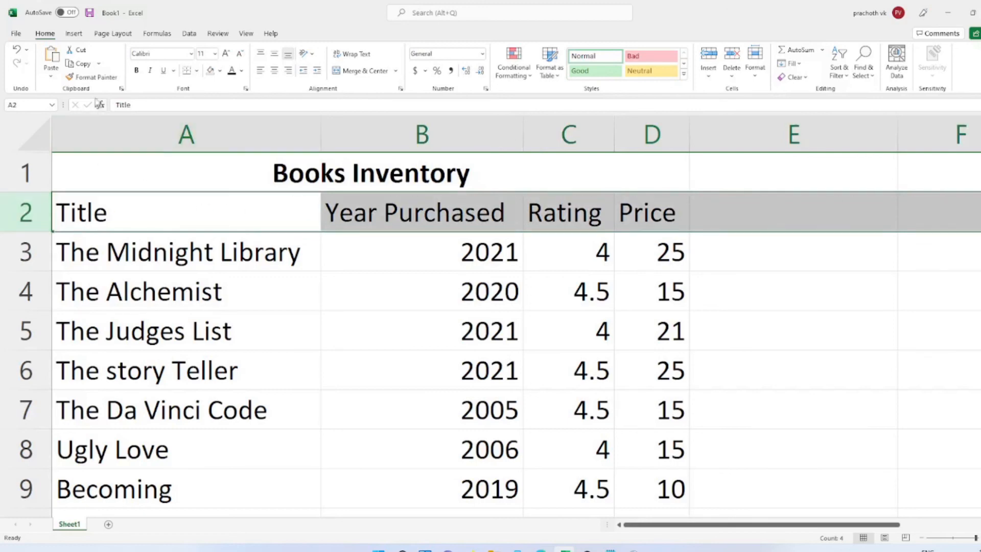
click(136, 70)
click(149, 70)
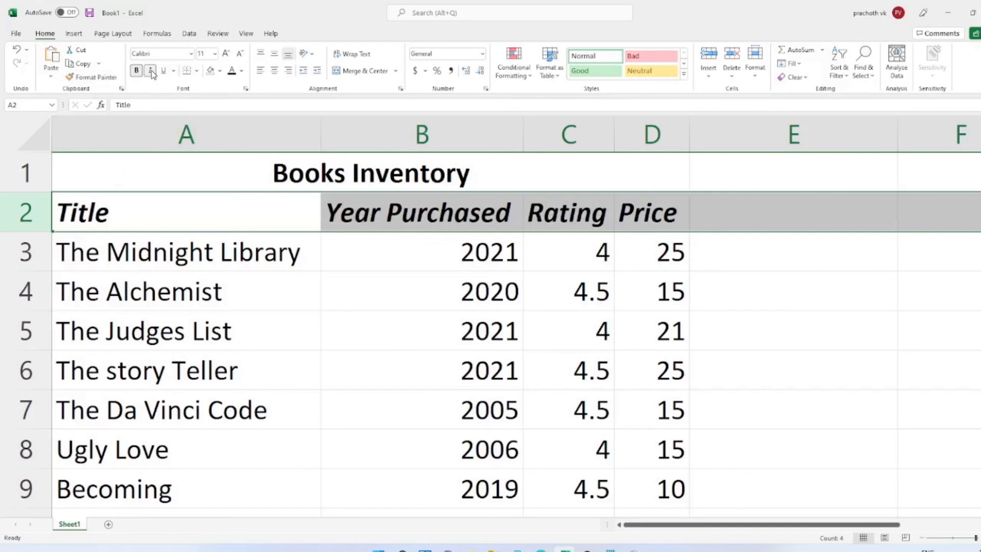
click(369, 335)
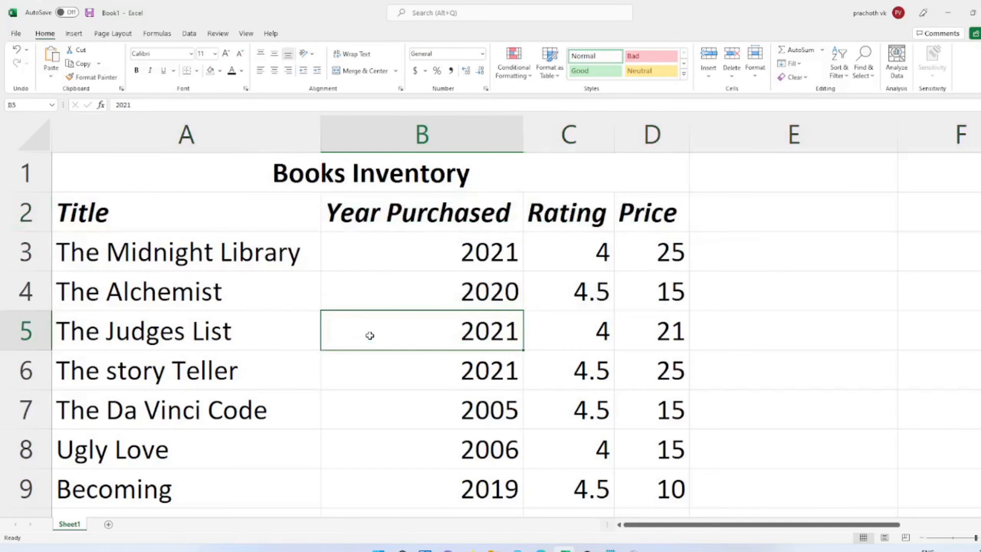